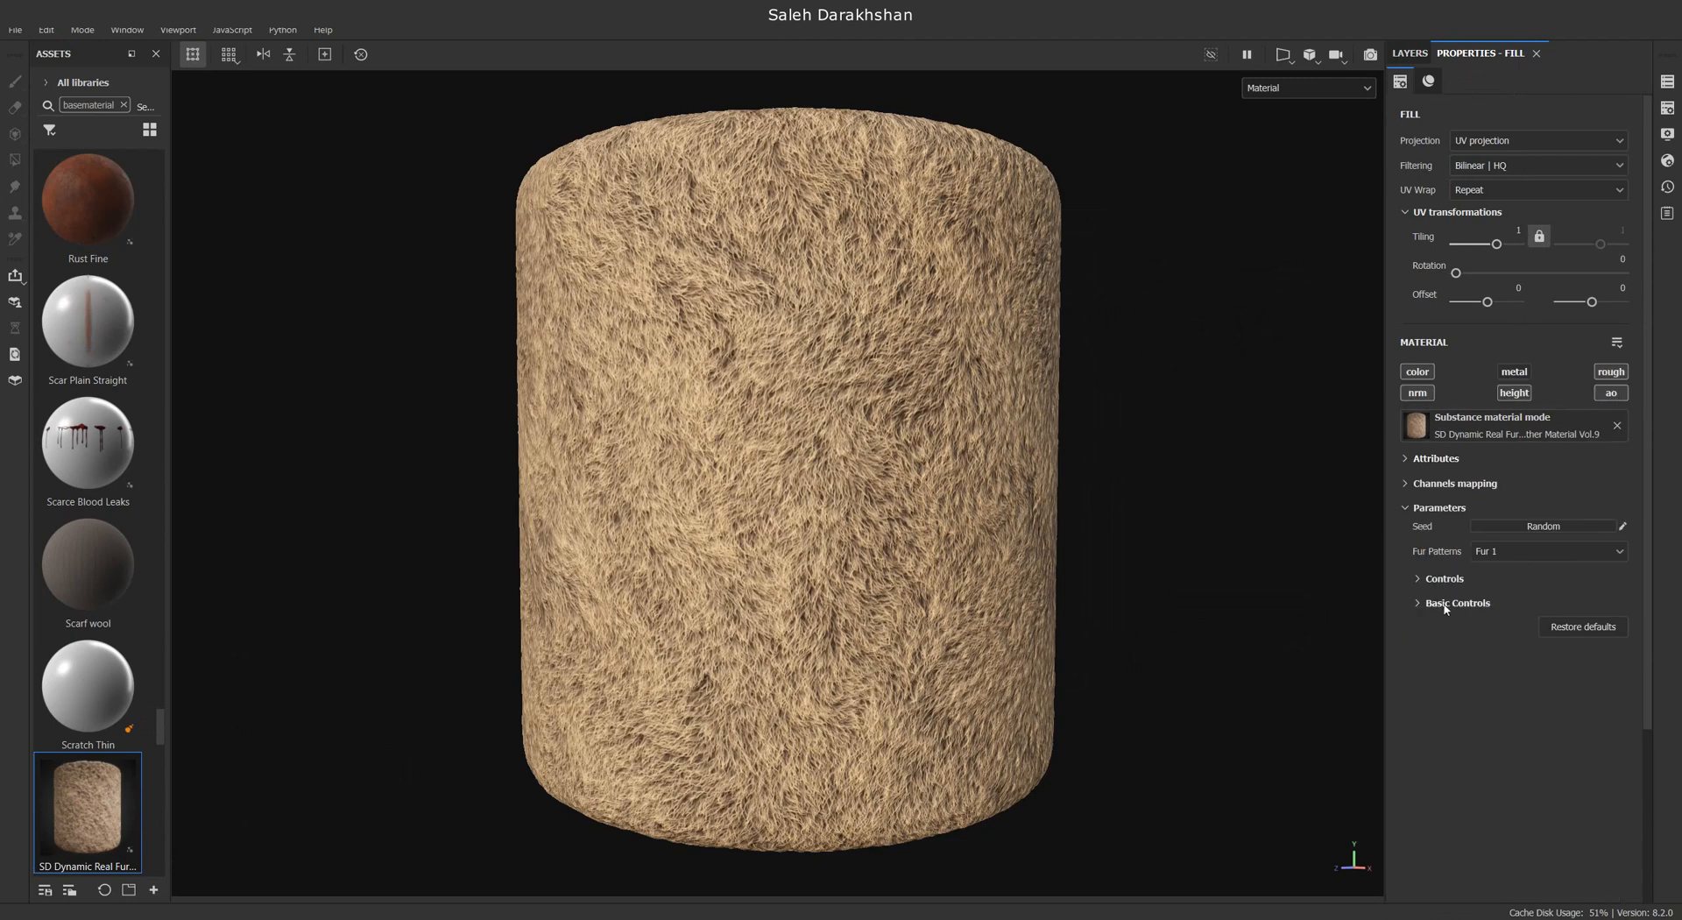
Expand the Controls and Basic Controls parameter groups and keep Fur 1 as the fur pattern
scroll(1417, 634, "down", 3)
left_click(1434, 631)
scroll(1434, 626, "up", 3)
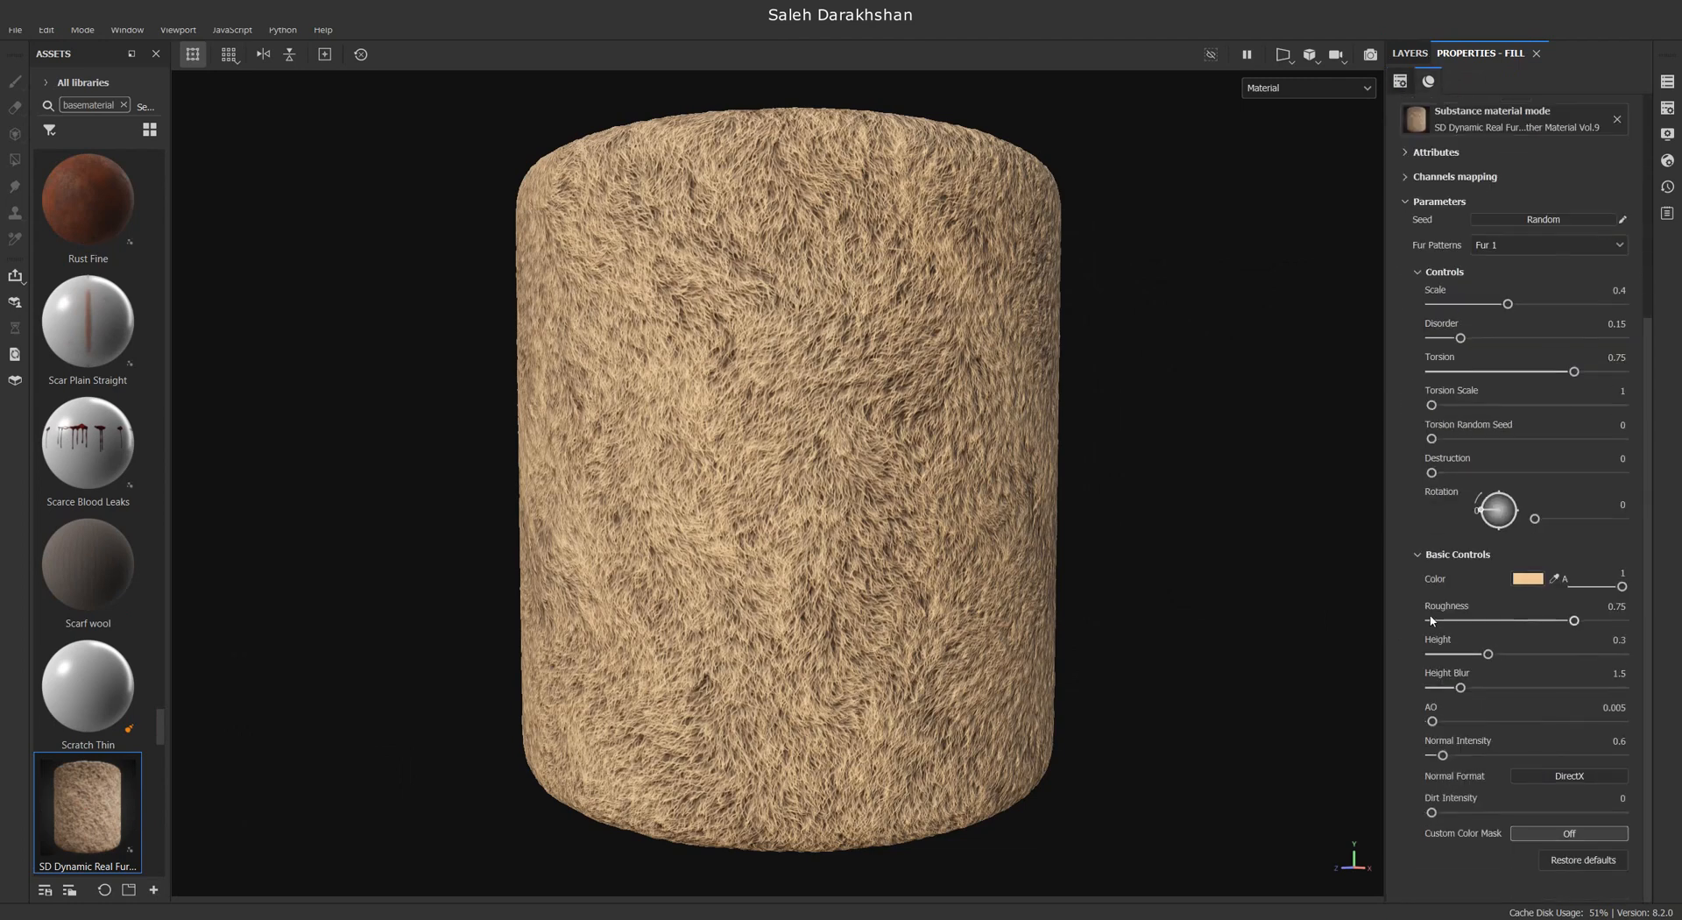
scroll(1469, 526, "down", 4)
left_click(1522, 246)
scroll(1520, 331, "down", 2)
scroll(1525, 330, "up", 2)
left_click(1523, 266)
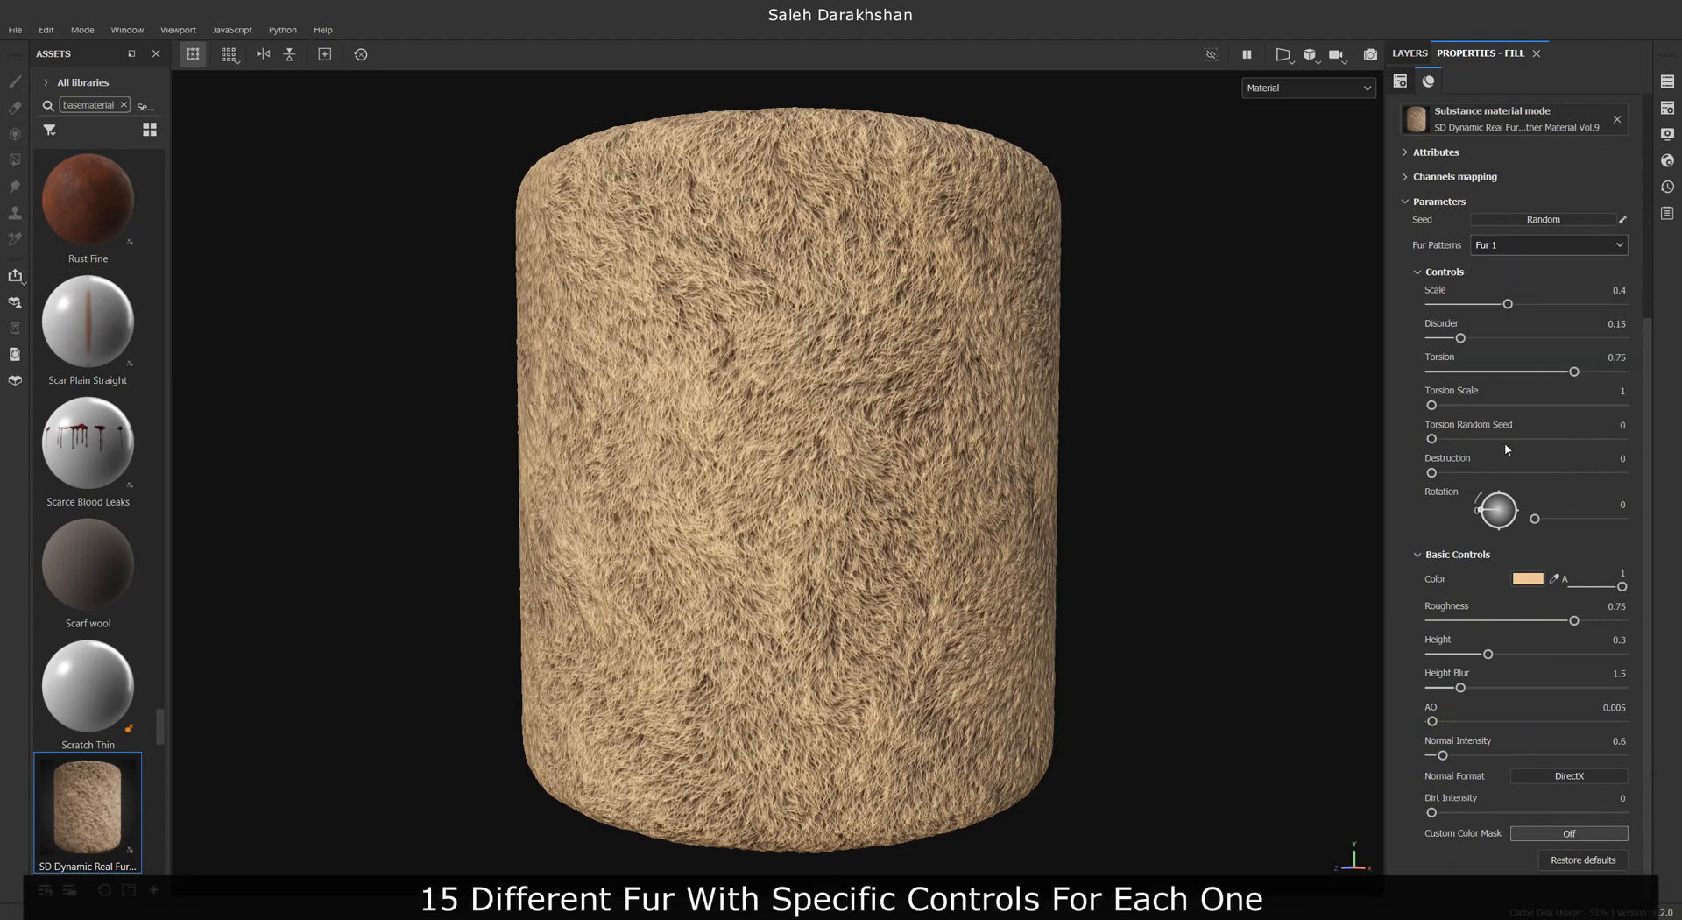
Raise Fur 1's Torsion and Disorder to 1, with Scale at 0.4
left_click_drag(1574, 373, 1676, 344)
right_click(1500, 360)
left_click(1549, 373)
left_click_drag(1556, 305, 1495, 305)
right_click(1507, 292)
left_click(1540, 304)
Vary Fur 1's Torsion Scale and Destruction, ending at 1 and 0, and set Torsion Random Seed to 3
left_click_drag(1432, 404, 1631, 372)
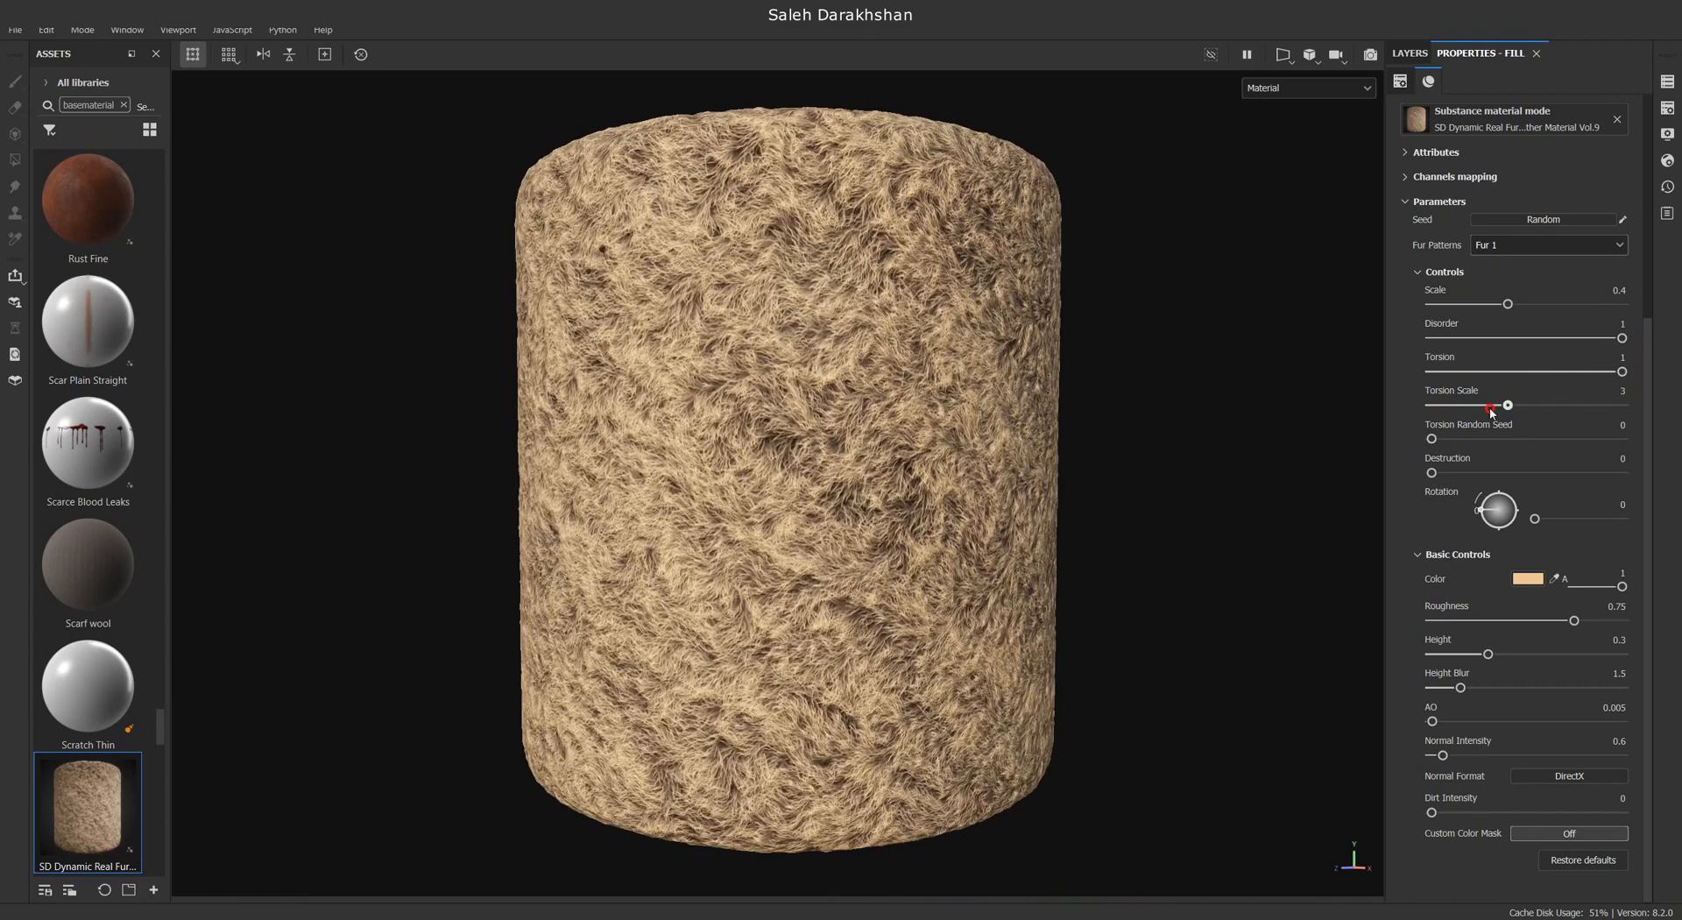
left_click_drag(1485, 410, 1538, 469)
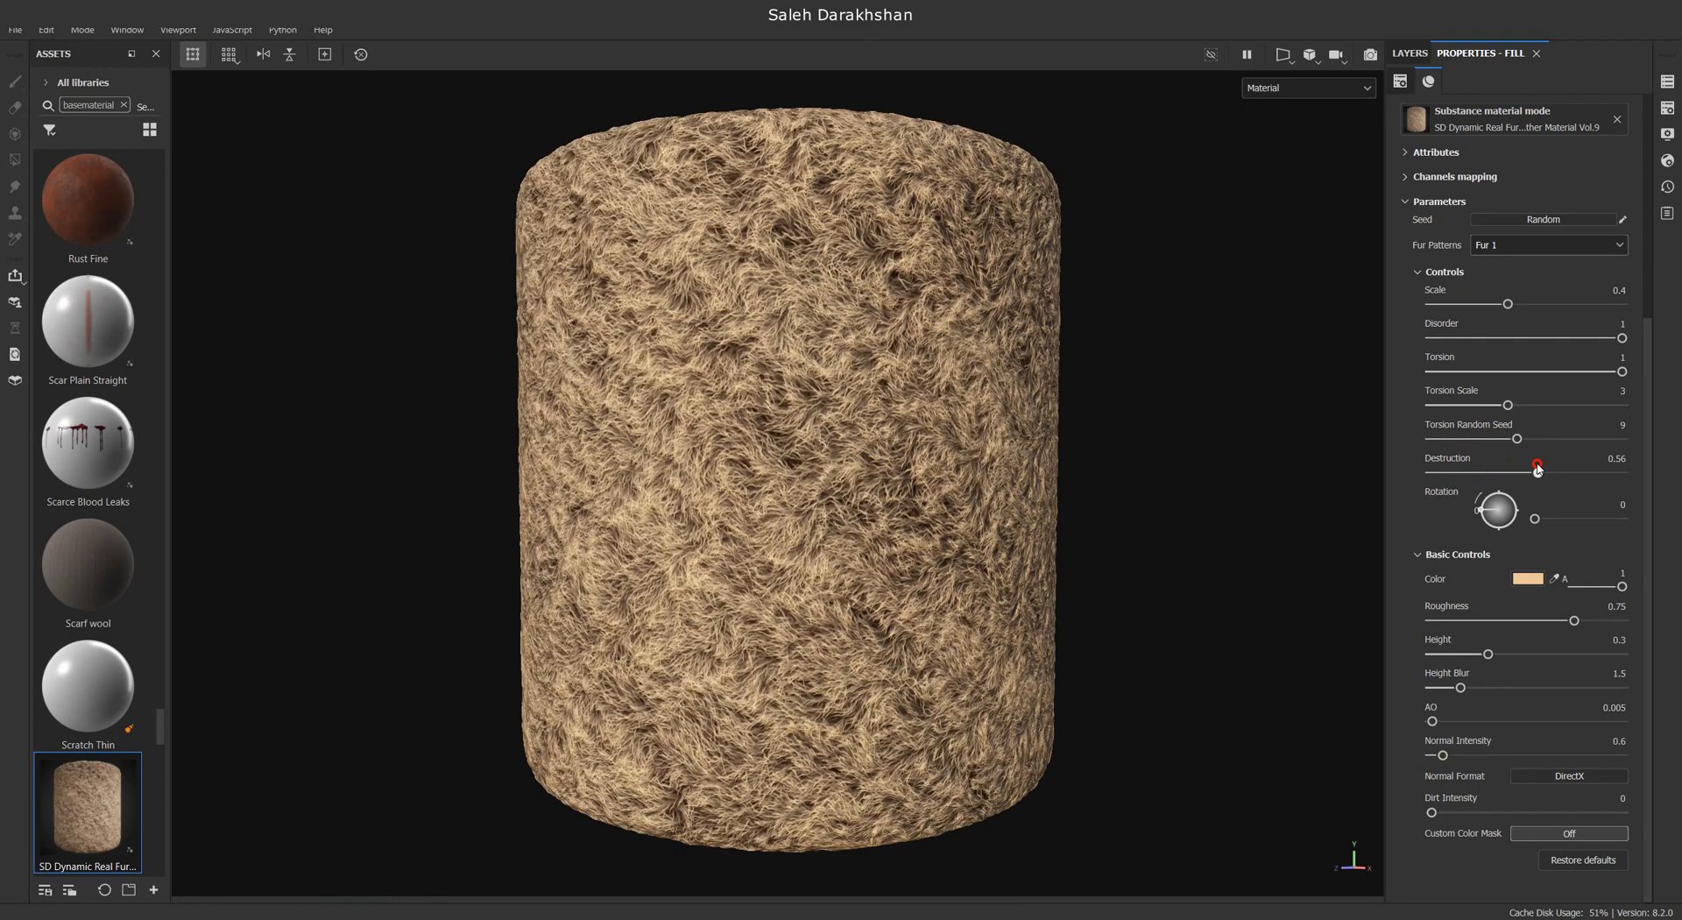
left_click_drag(1374, 466, 1375, 465)
left_click_drag(1516, 436, 1451, 409)
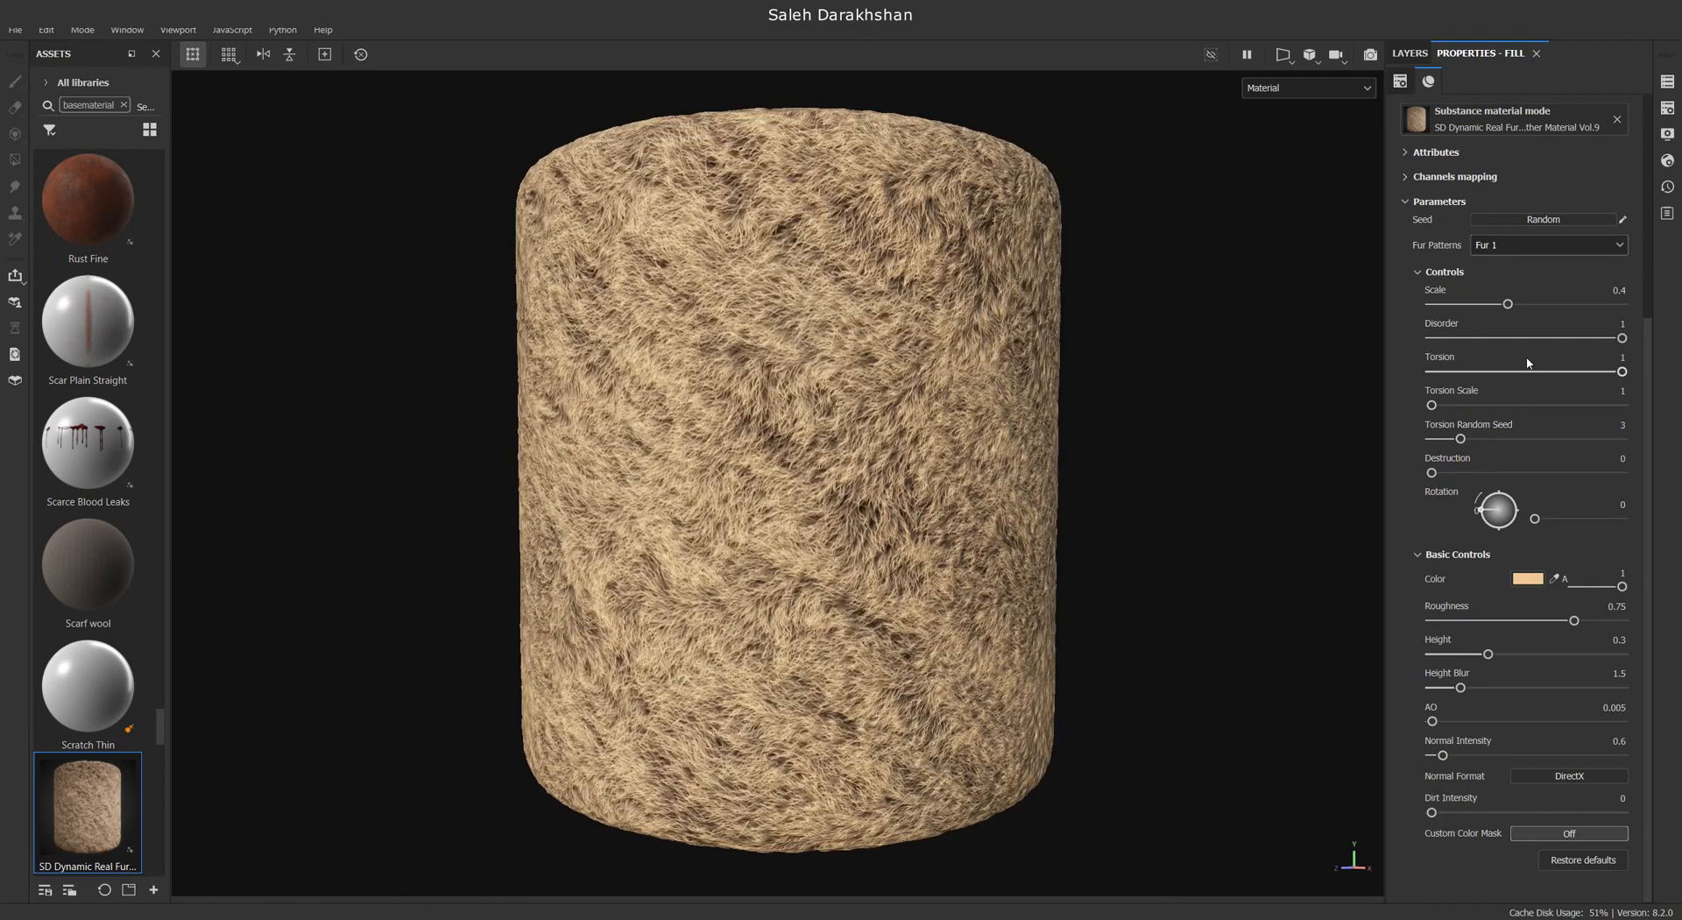
Try pale beige and pink as the fur color, and restore the original tan
left_click(1526, 579)
mouse_move(1332, 657)
left_mouse_down()
mouse_move(1312, 672)
mouse_move(1405, 651)
mouse_move(1388, 669)
mouse_move(1351, 649)
left_mouse_up()
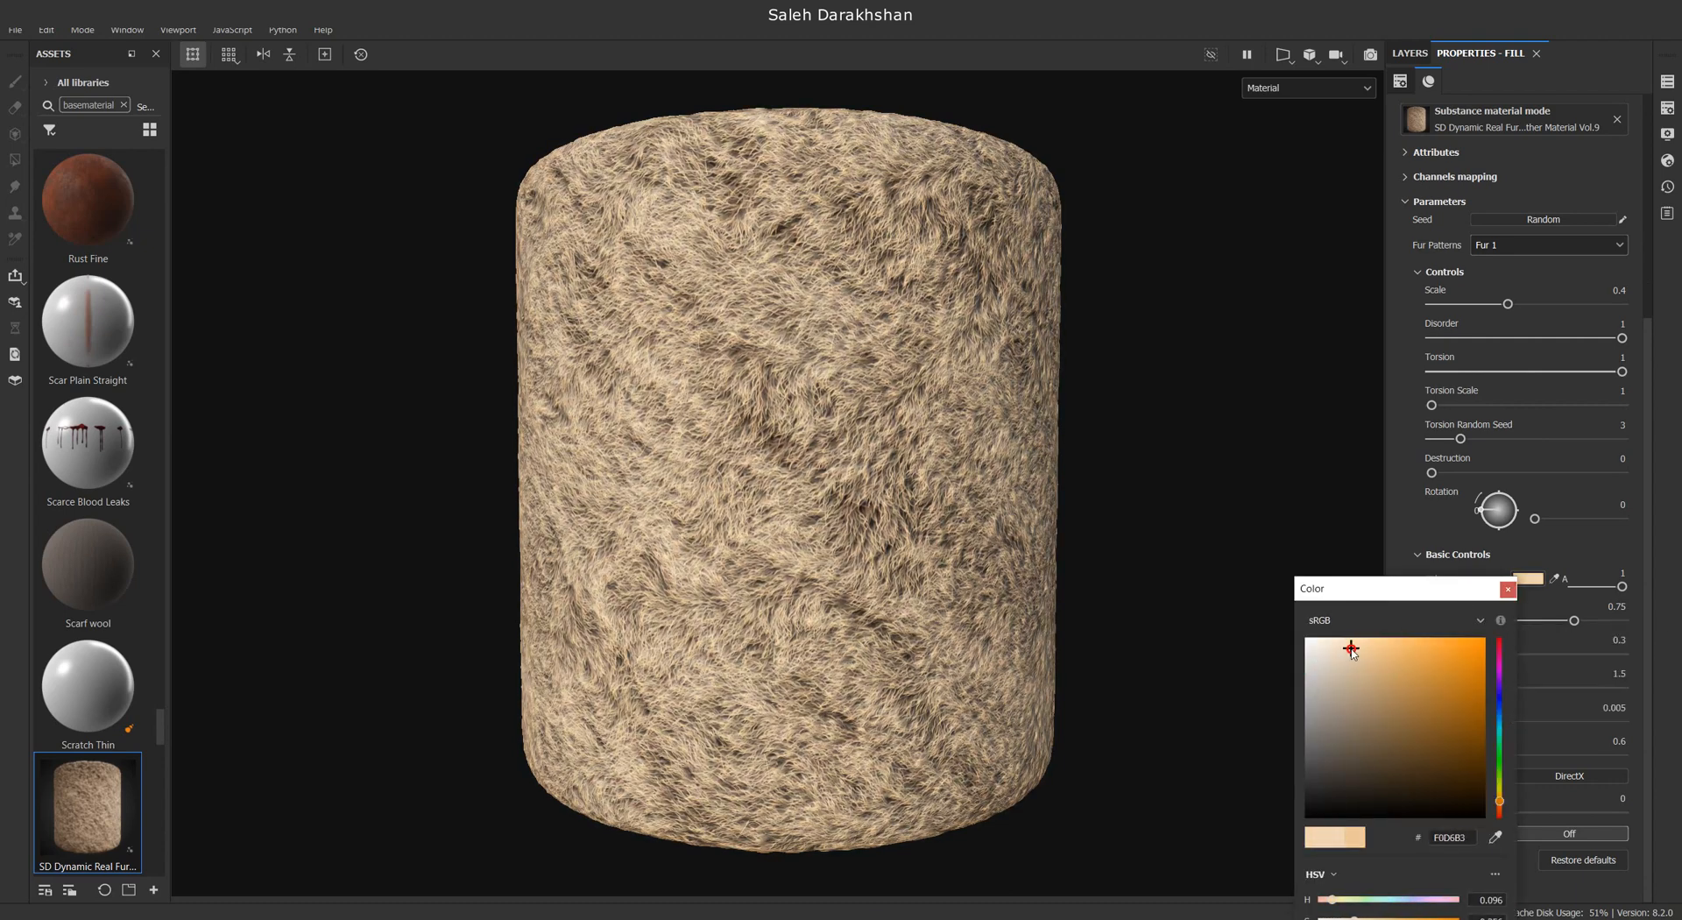
left_click_drag(1500, 765, 1495, 685)
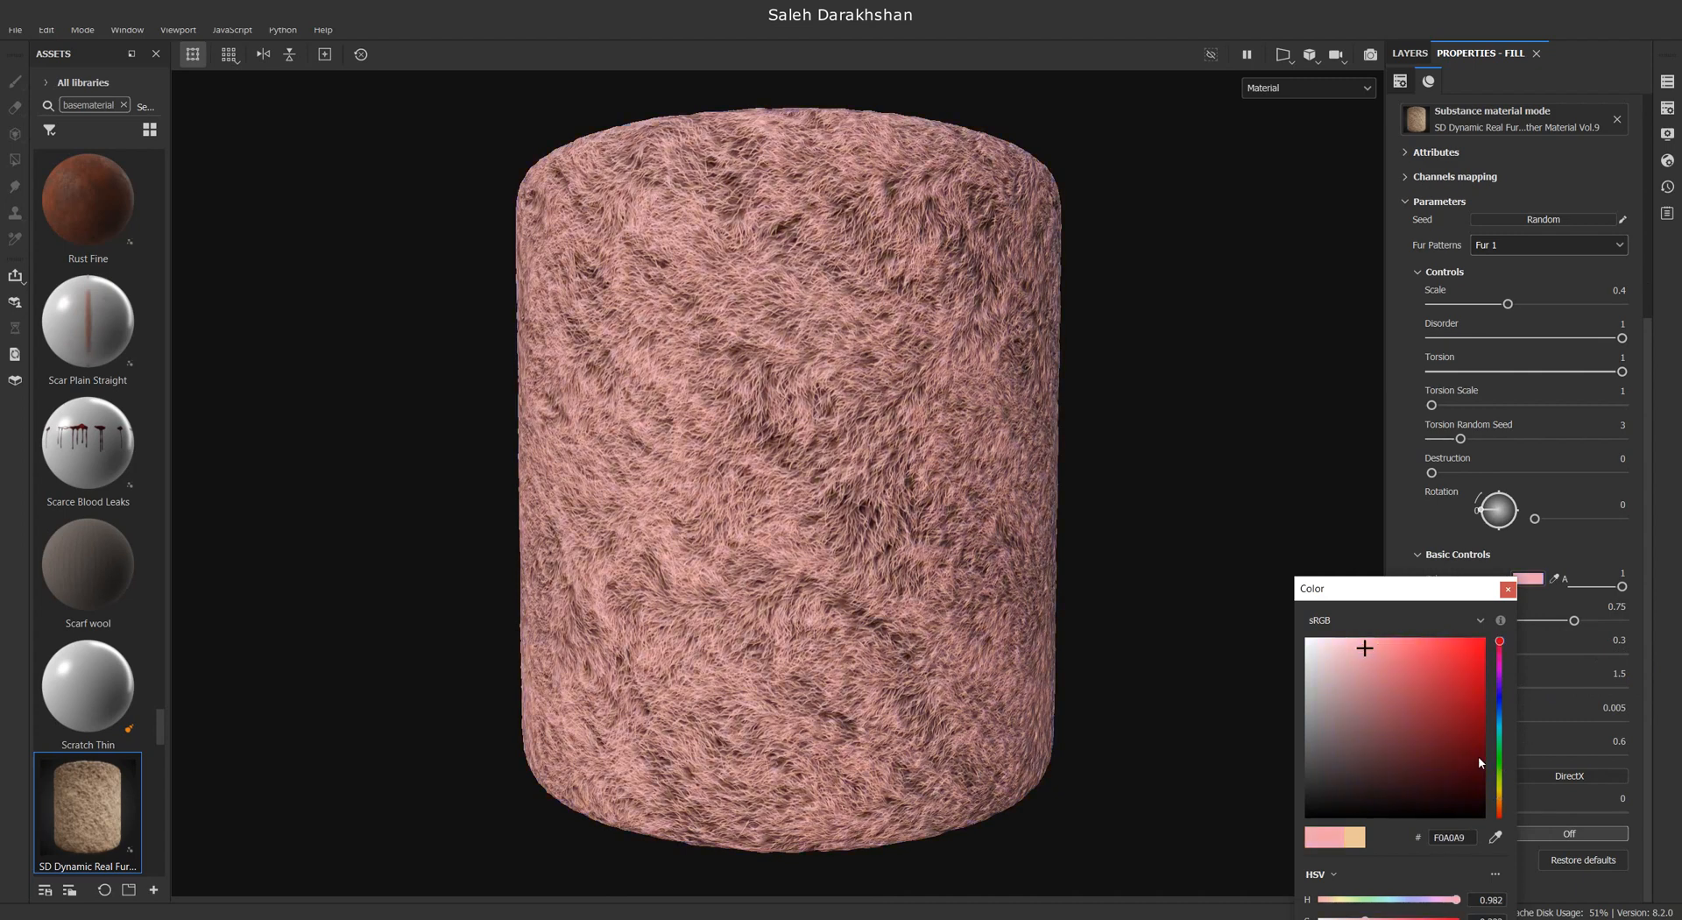
left_click(1358, 838)
left_click(1508, 589)
Switch the fur pattern to Fur 2, with Scale 0.42 and Fur Height 0.16
left_click(1511, 249)
left_click(1512, 282)
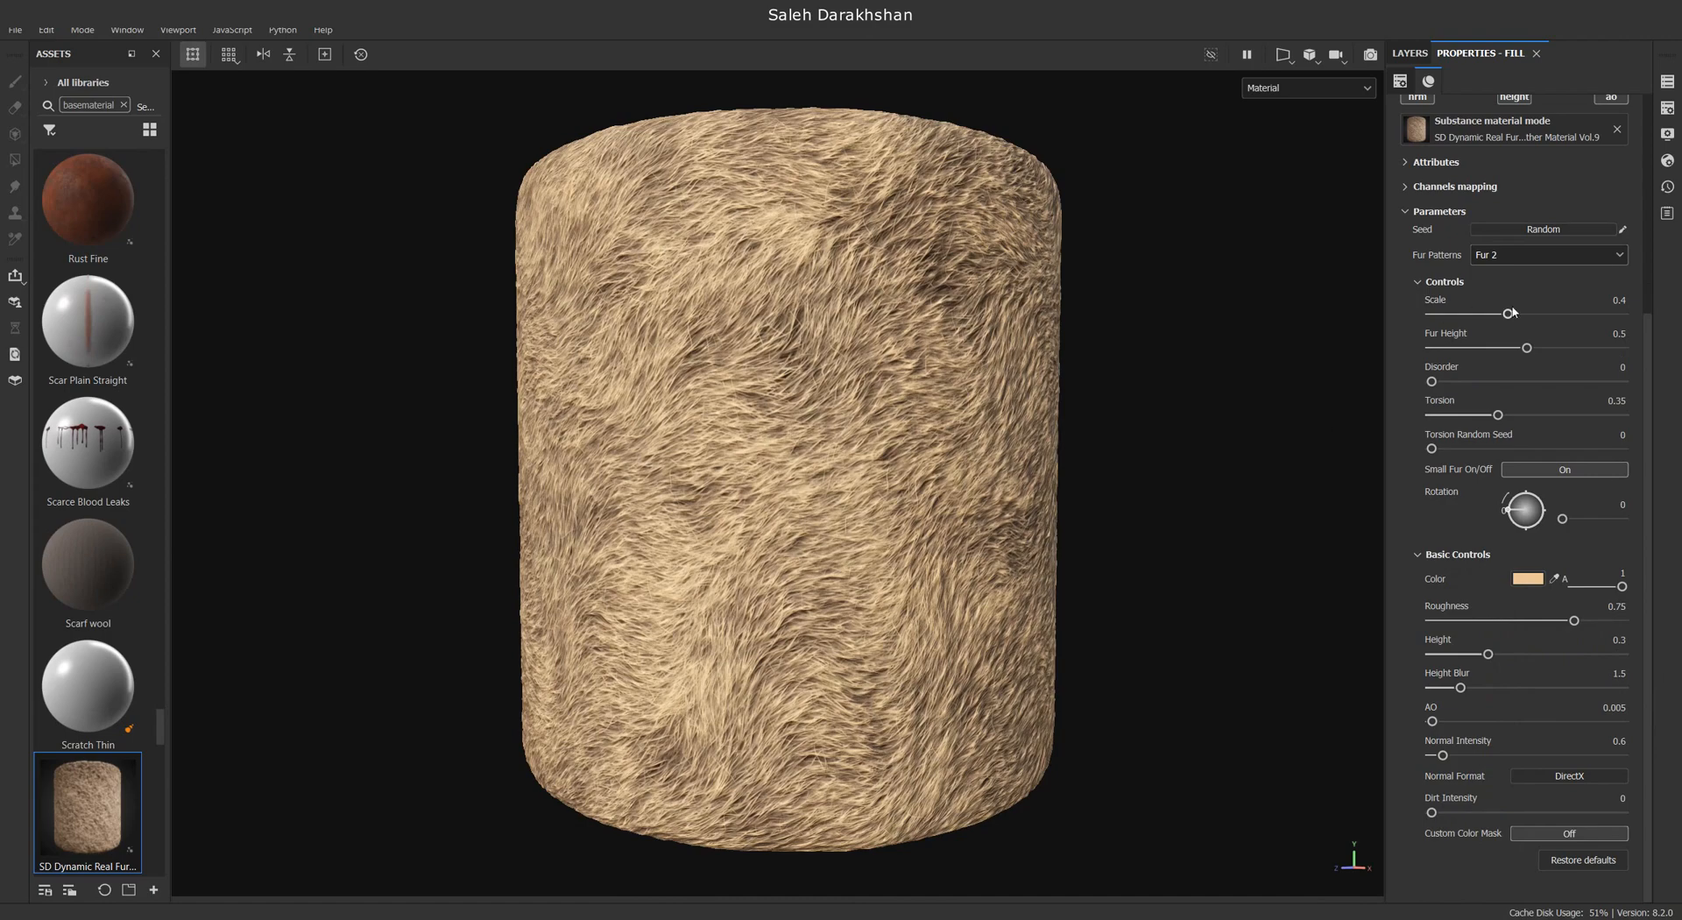
left_click_drag(1507, 317, 1462, 349)
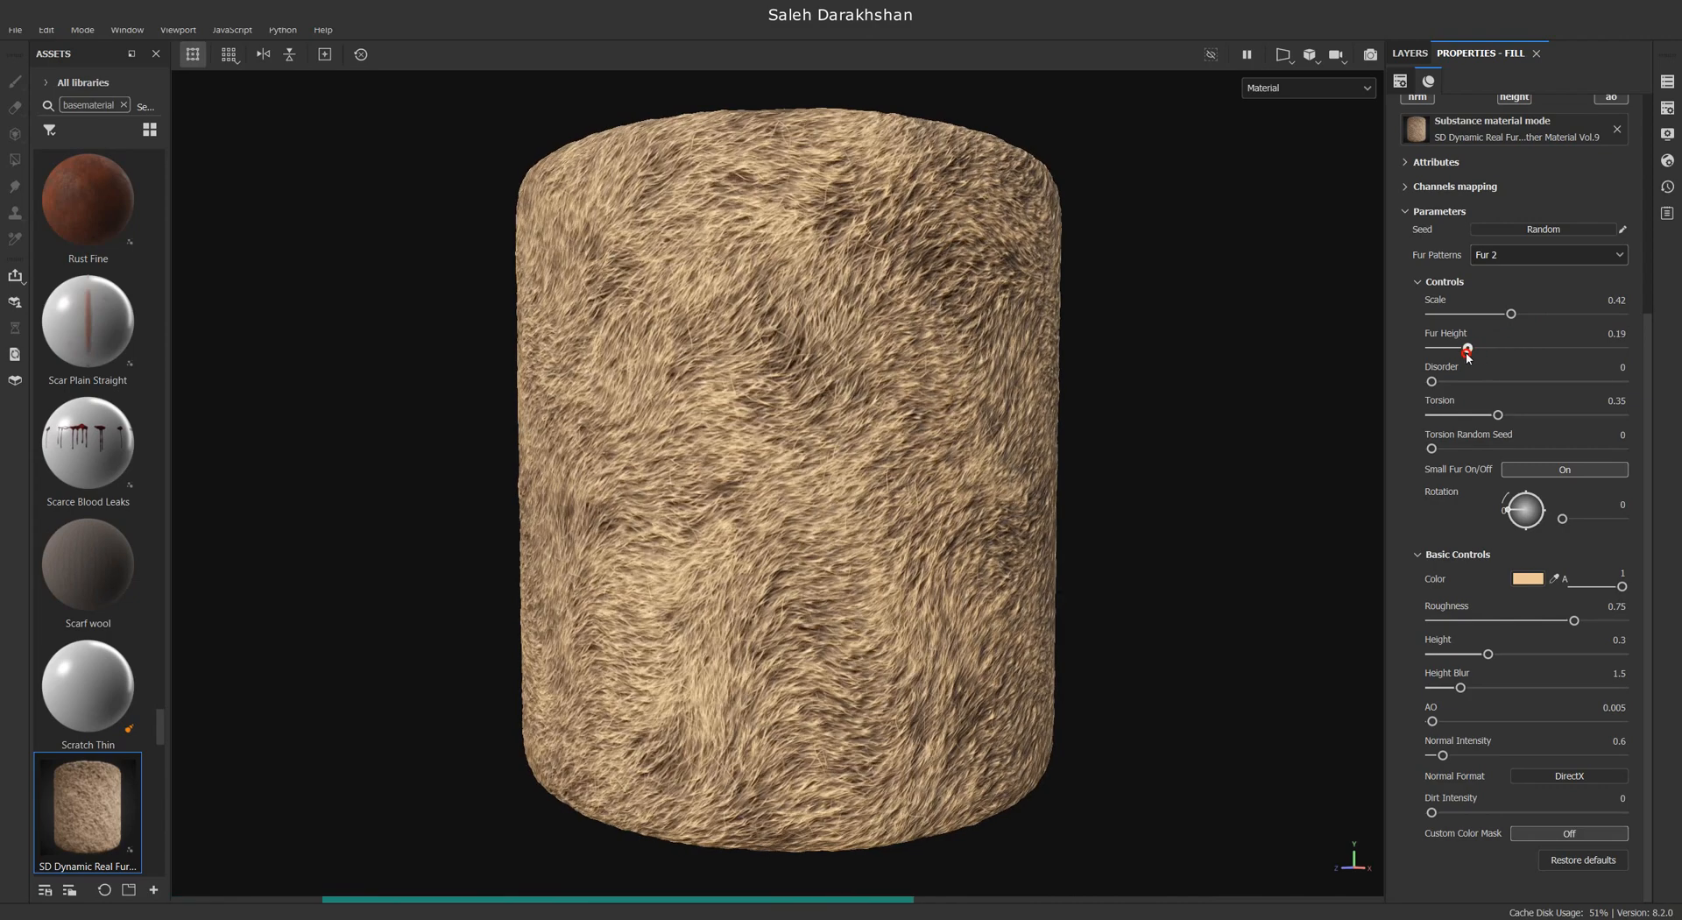
Set Fur 2's Torsion to 0.89, Fur Height to 0.1 and Torsion Random Seed to 5
left_click_drag(1497, 414, 1638, 415)
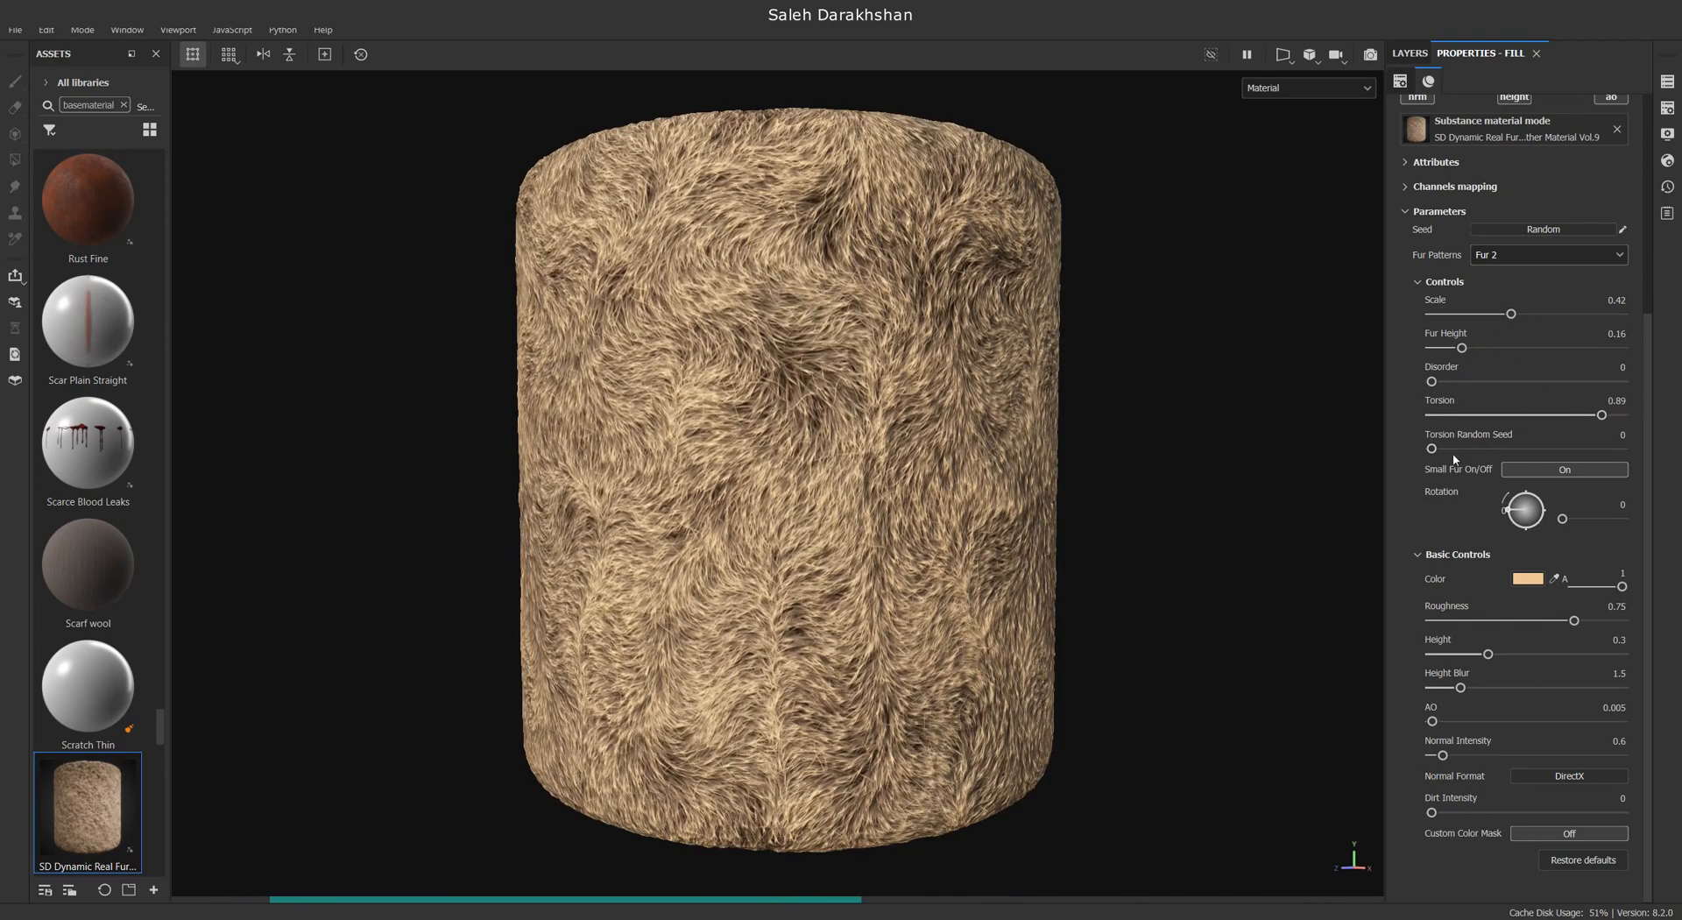
left_click_drag(1463, 349, 1451, 349)
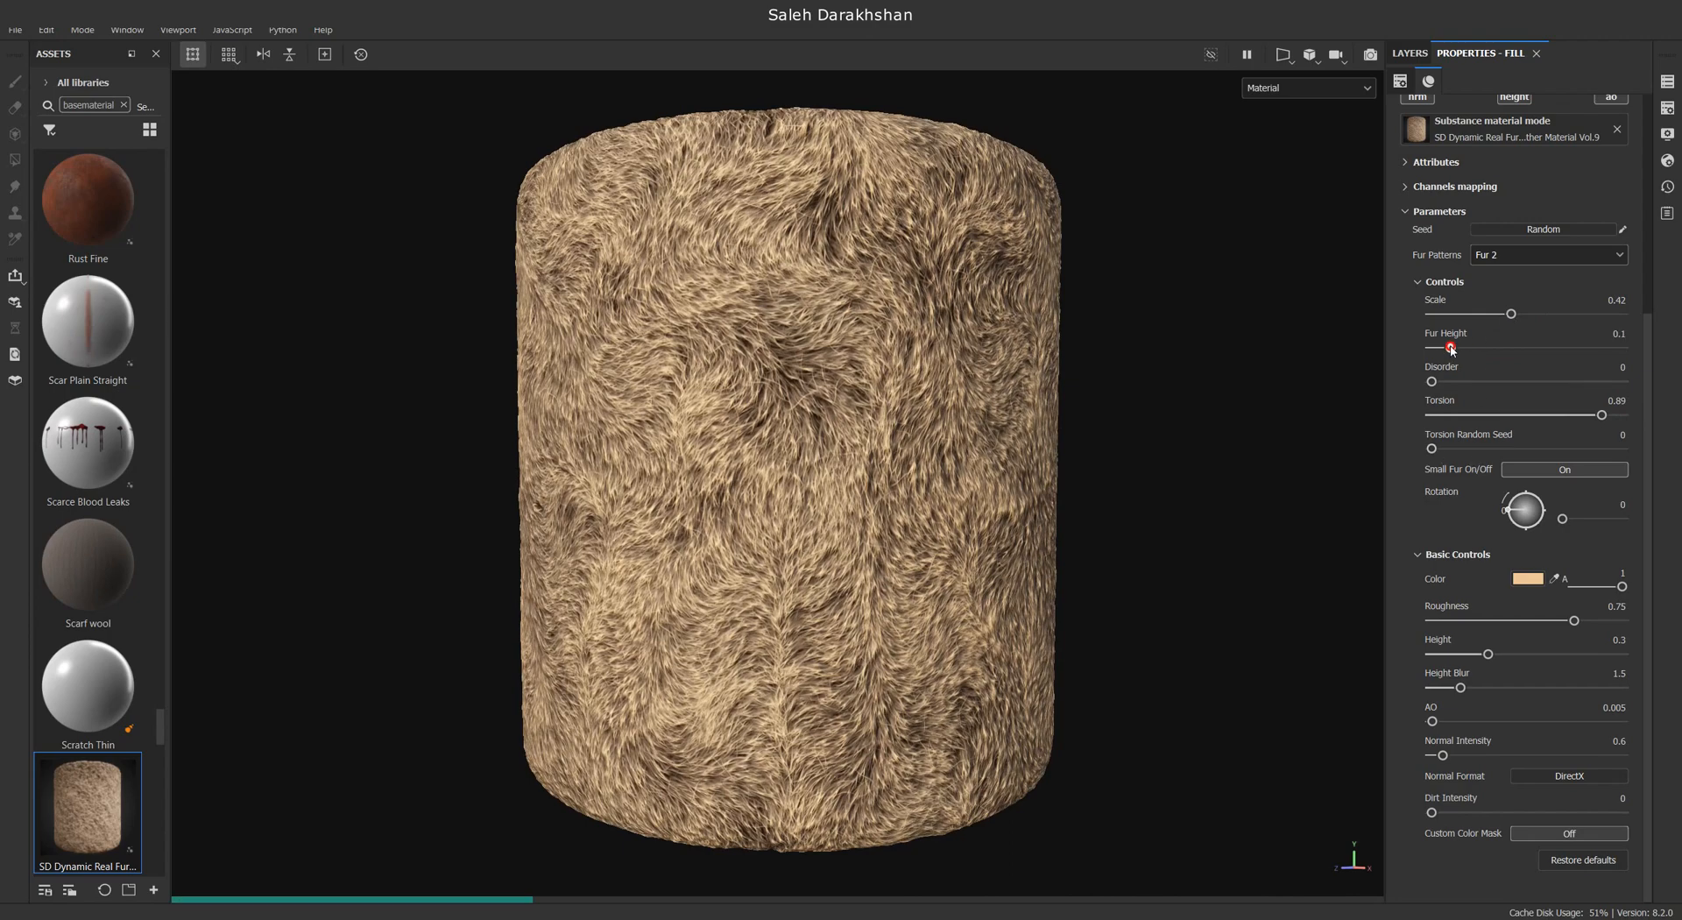
left_click_drag(1434, 453, 1487, 452)
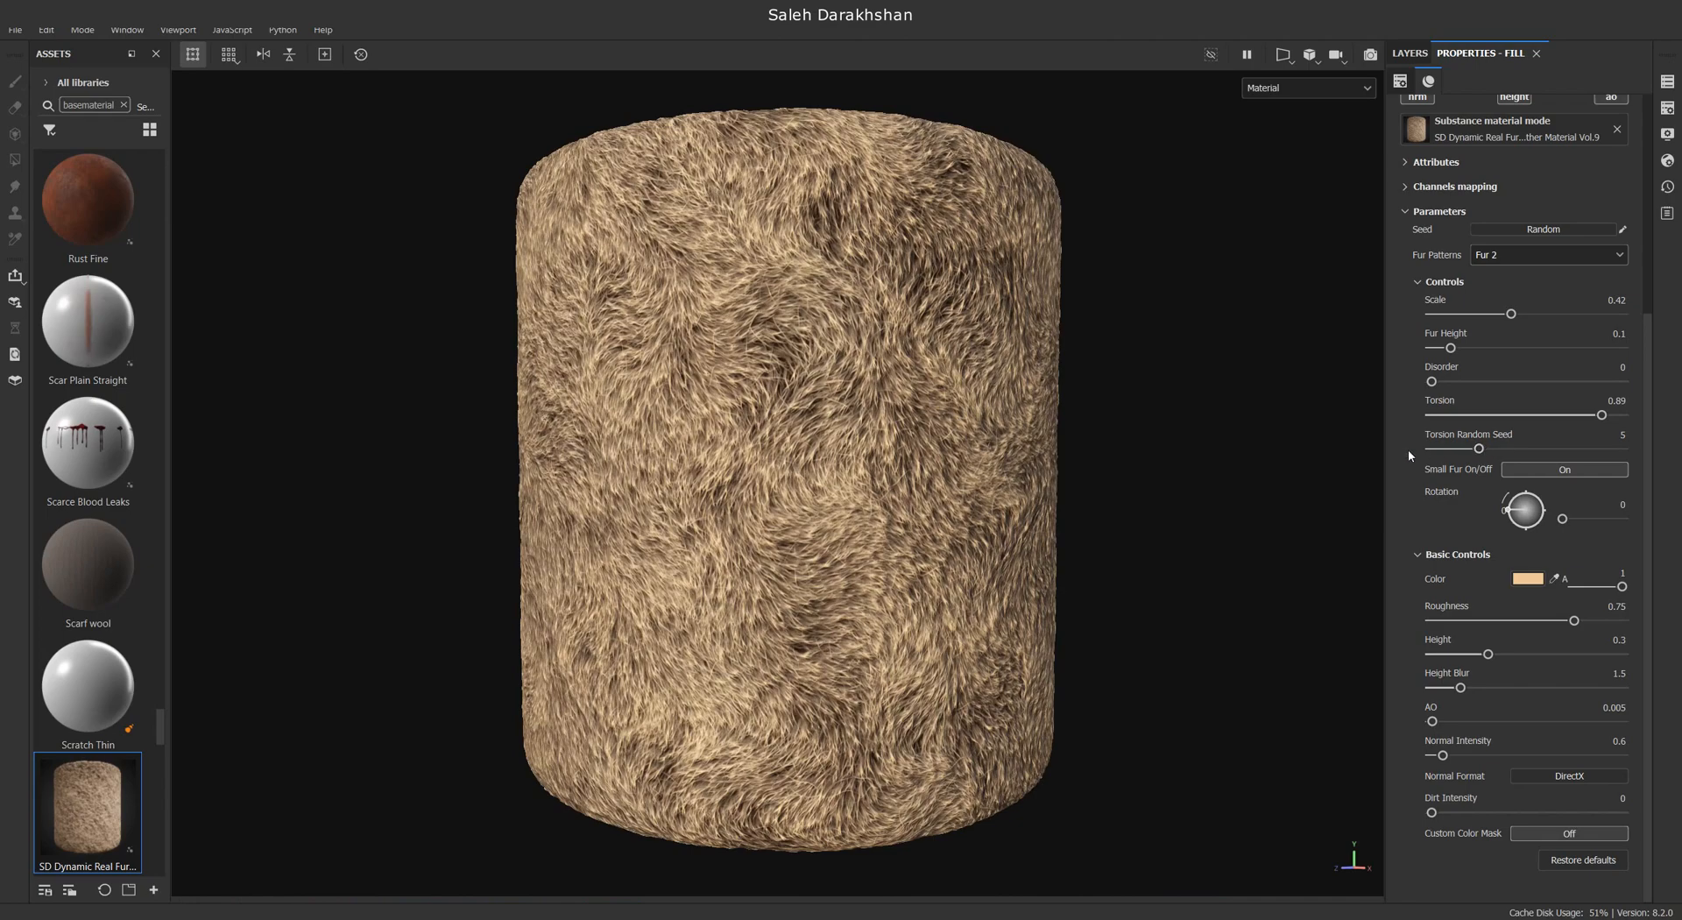
Turn Small Fur off and back on to compare the fur up close and from afar
scroll(804, 313, "up", 3)
left_click(1561, 471)
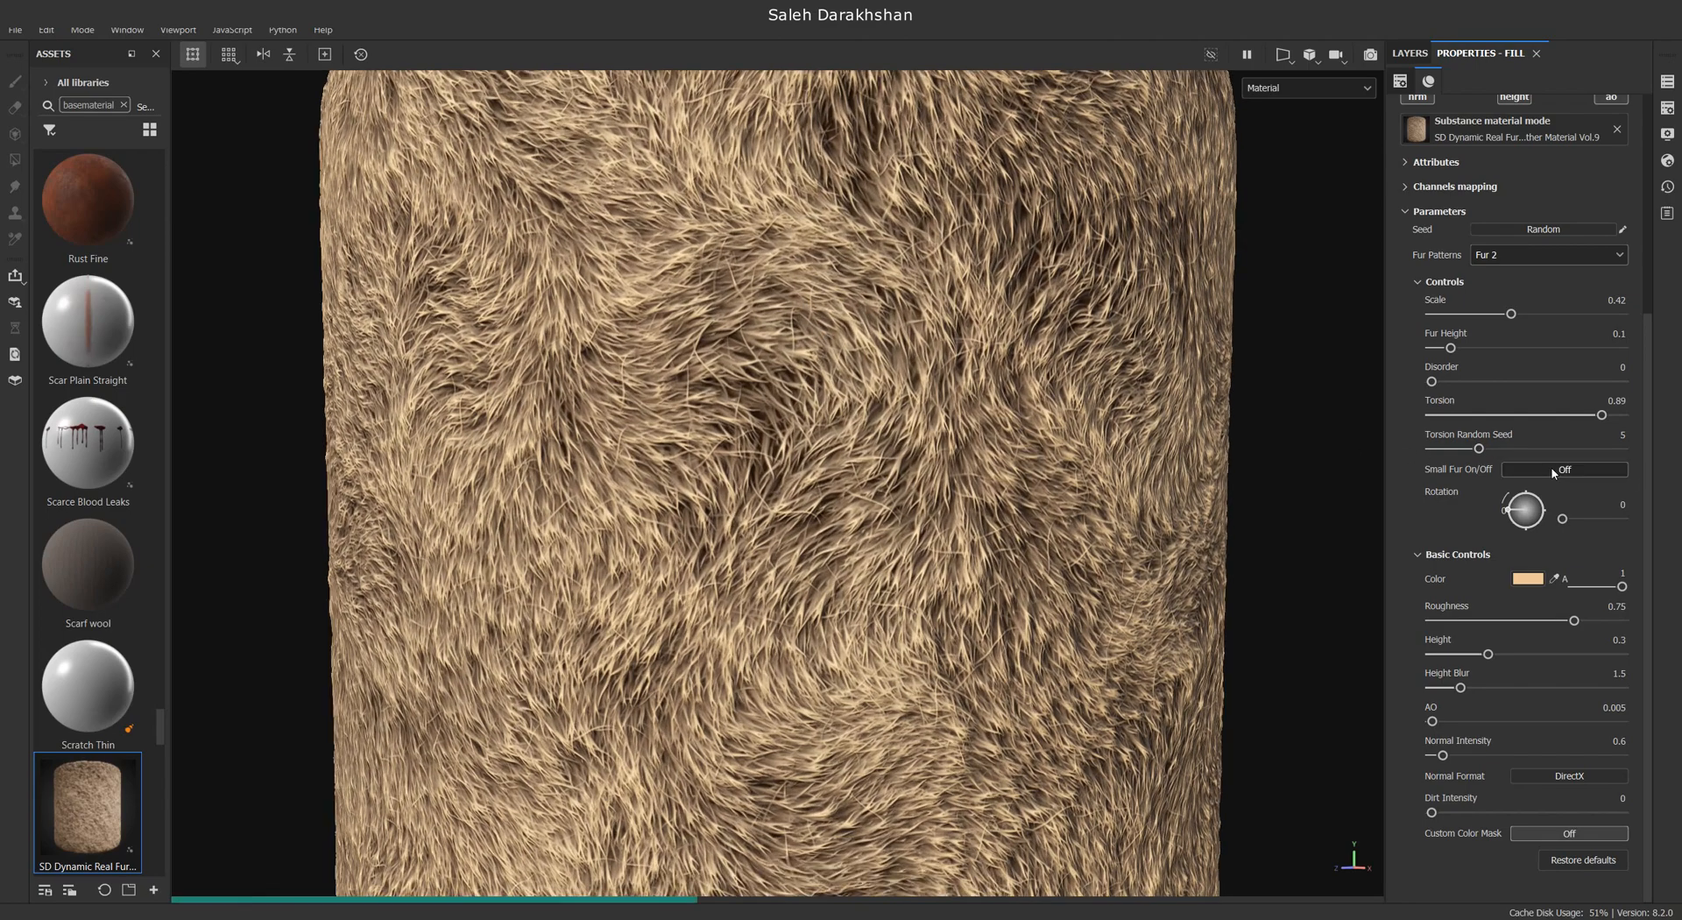
left_click(1560, 471)
scroll(916, 440, "down", 3)
scroll(916, 441, "down", 2)
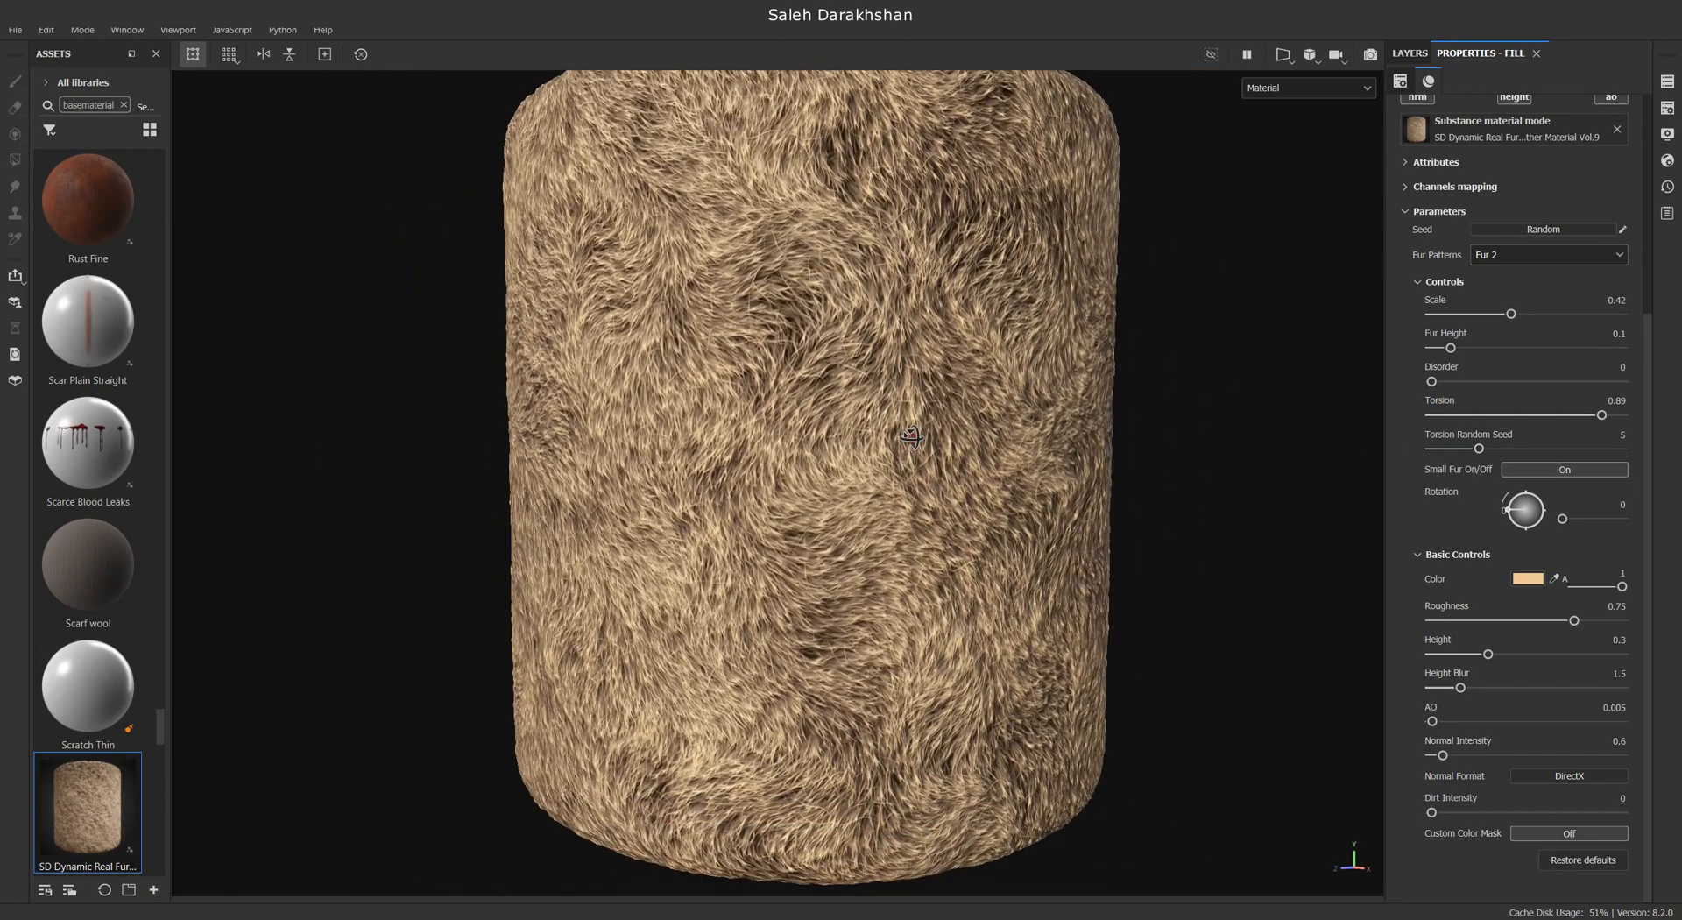
scroll(916, 440, "down", 2)
left_click(1561, 471)
left_click(1561, 470)
Set Fur 2's Fur Height to 0.63, Torsion to 0.24 and Disorder to 0.89
left_click_drag(1529, 349, 1552, 348)
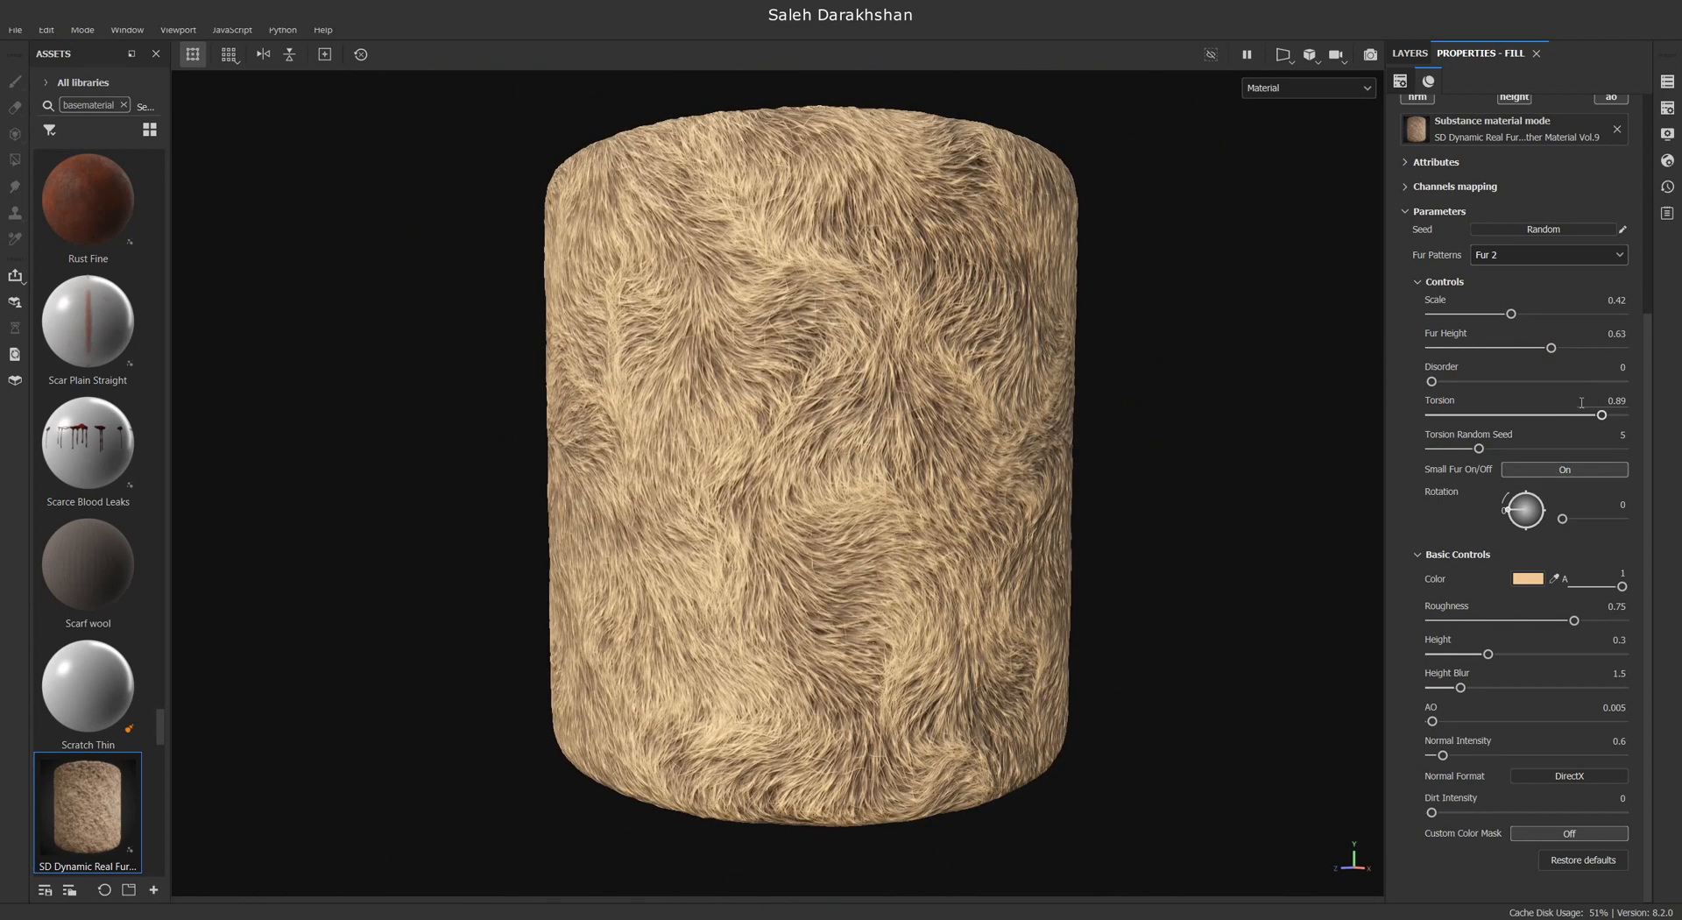
left_click_drag(1491, 418, 1478, 418)
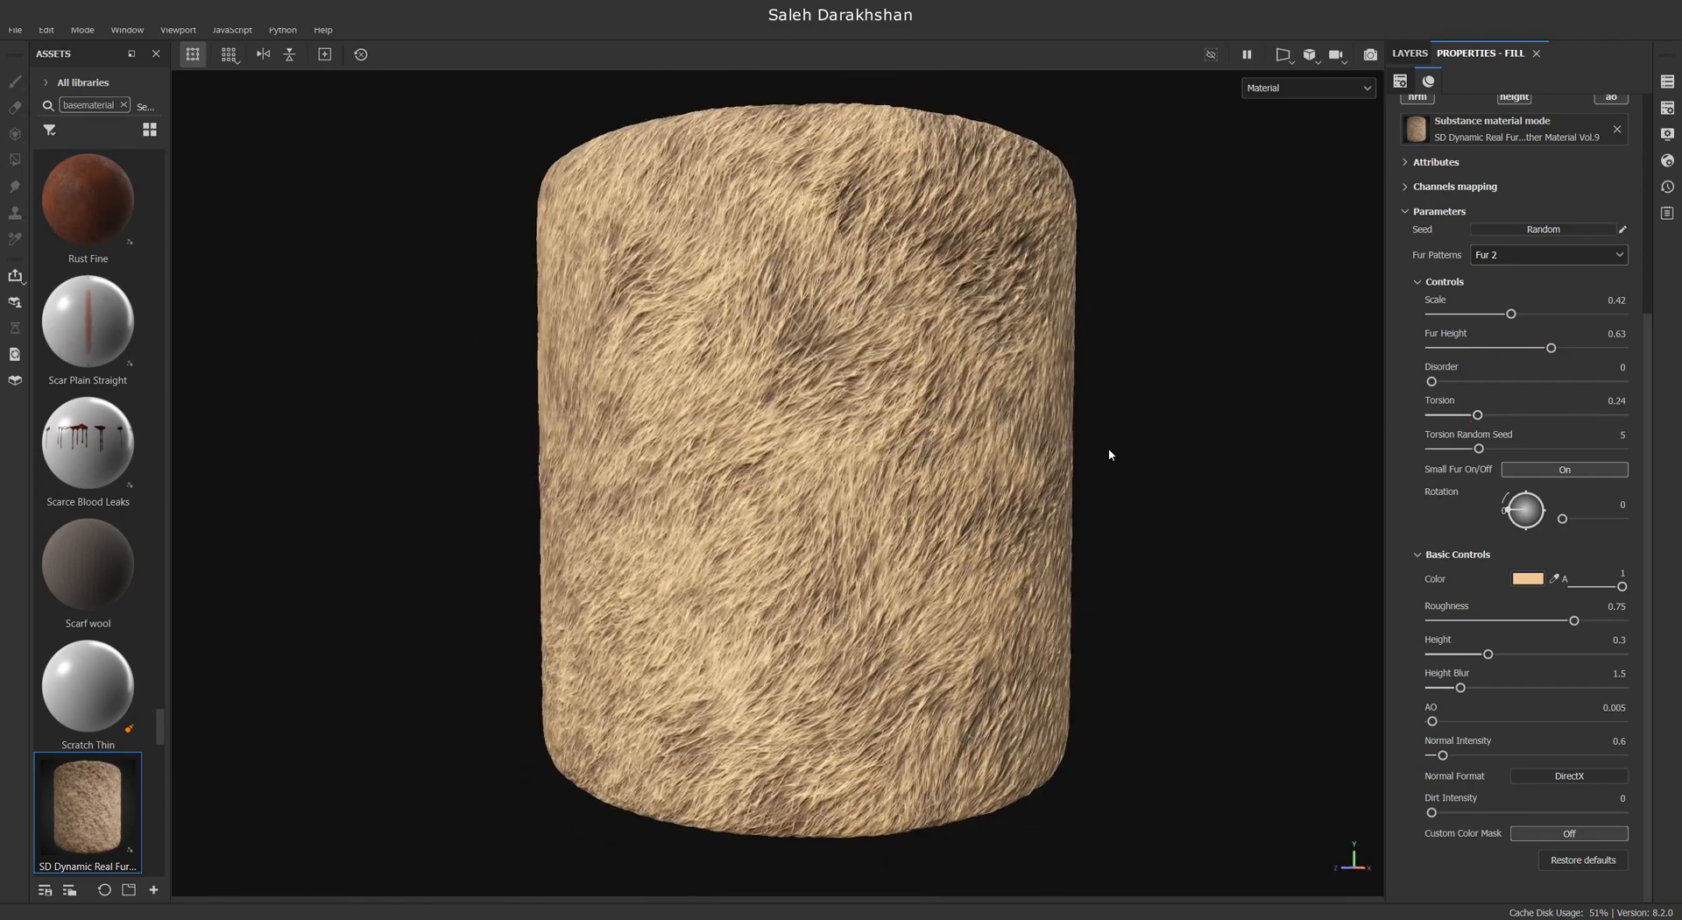
left_click_drag(1455, 384, 1602, 382)
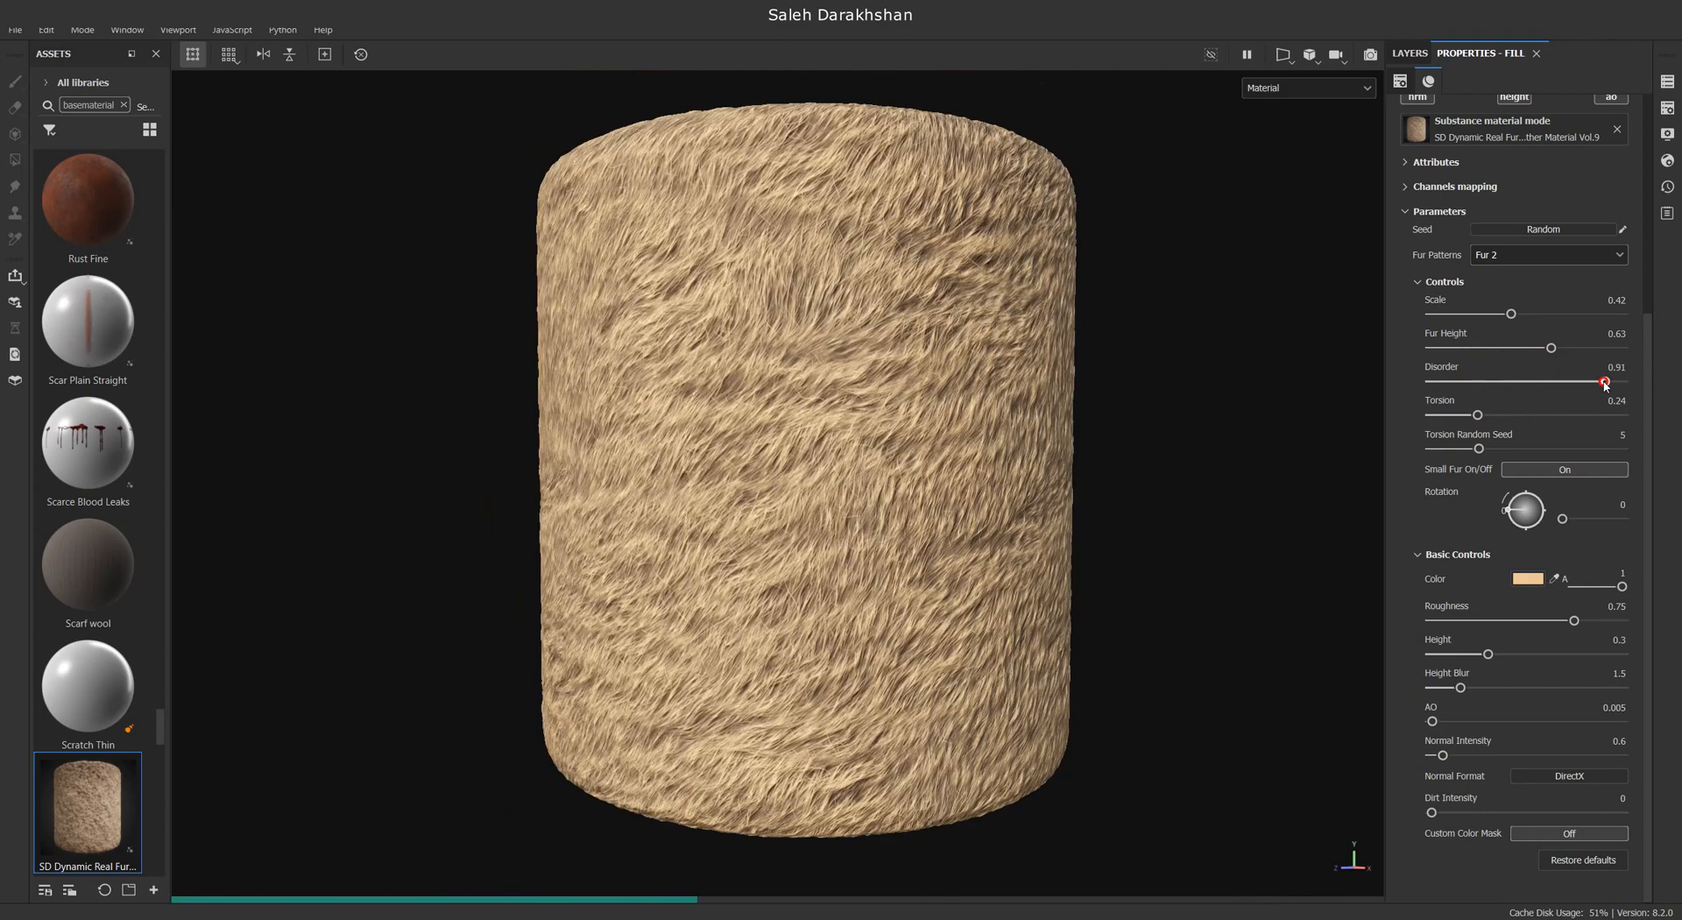
Adjust Fur 2 to Fur Height 0.31, Scale 0.56, Rotation 271 and Disorder 0
left_click_drag(1490, 350, 1538, 315)
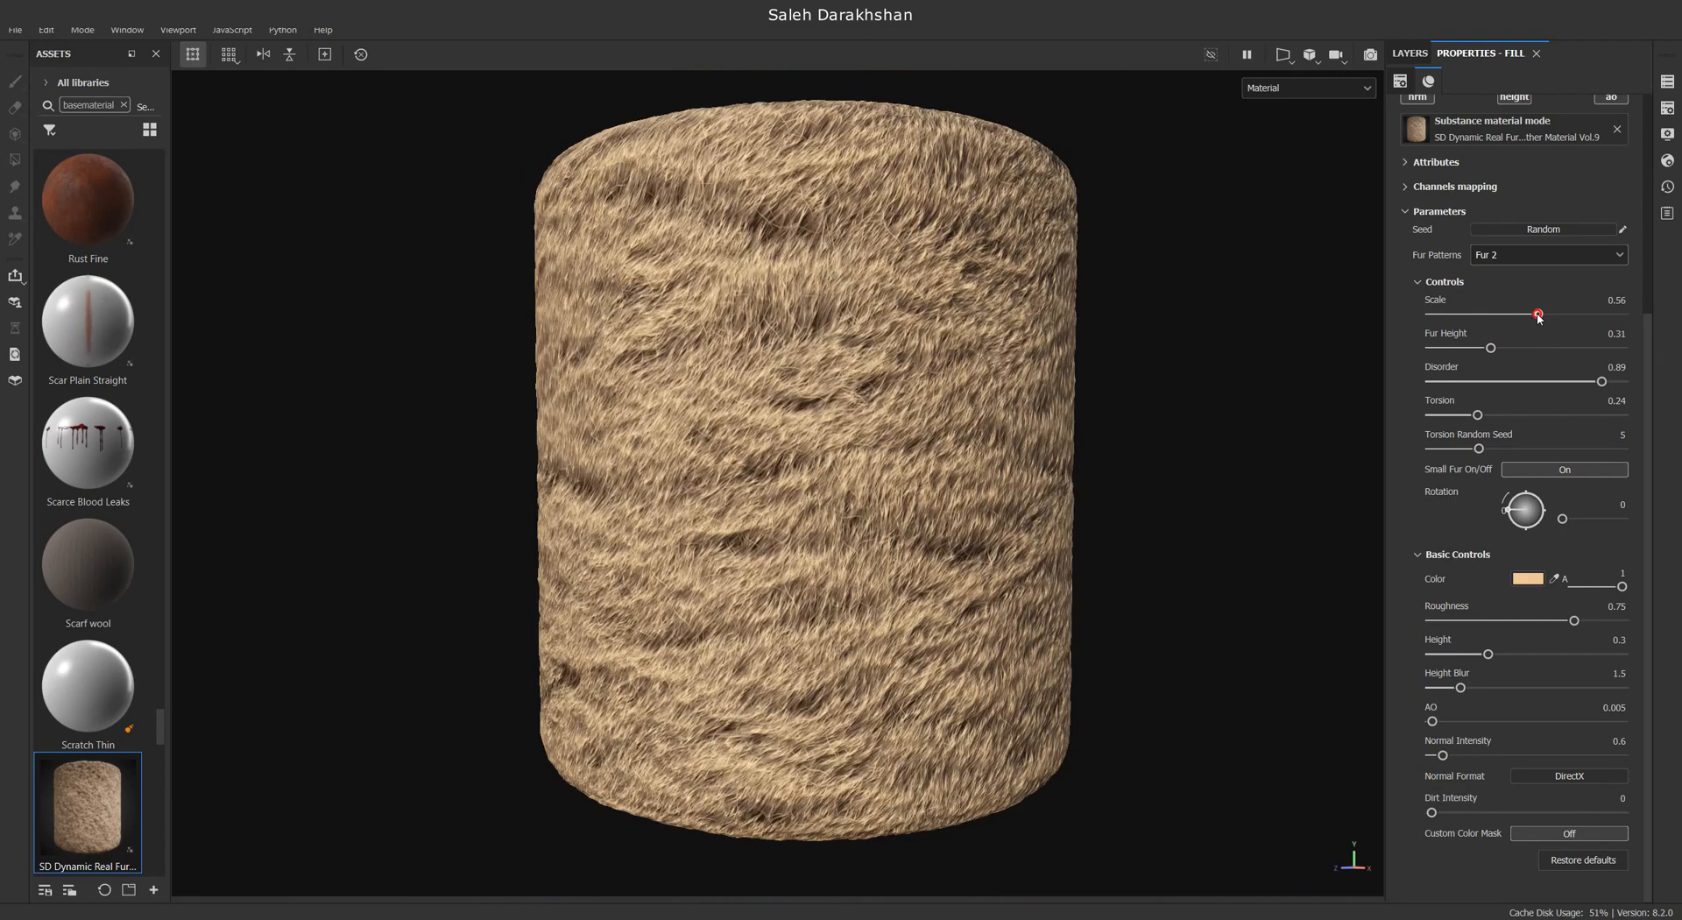
mouse_move(1519, 506)
left_mouse_down()
mouse_move(1558, 498)
mouse_move(1533, 500)
mouse_move(1541, 530)
mouse_move(1526, 528)
left_mouse_up()
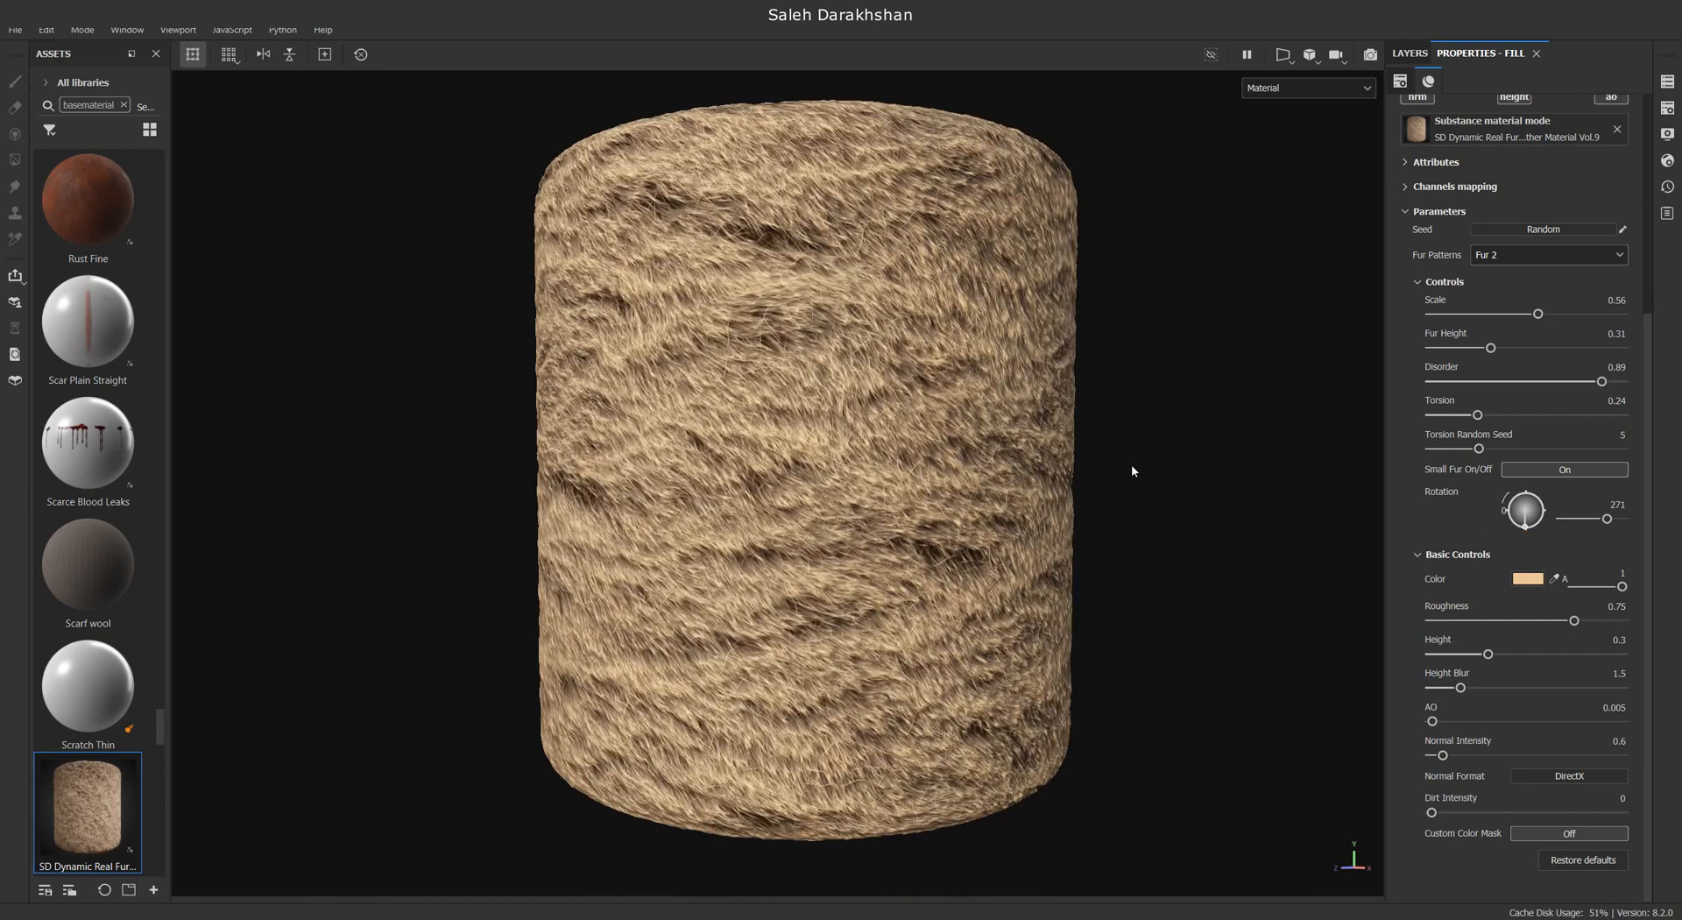
left_click_drag(1486, 382, 1429, 382)
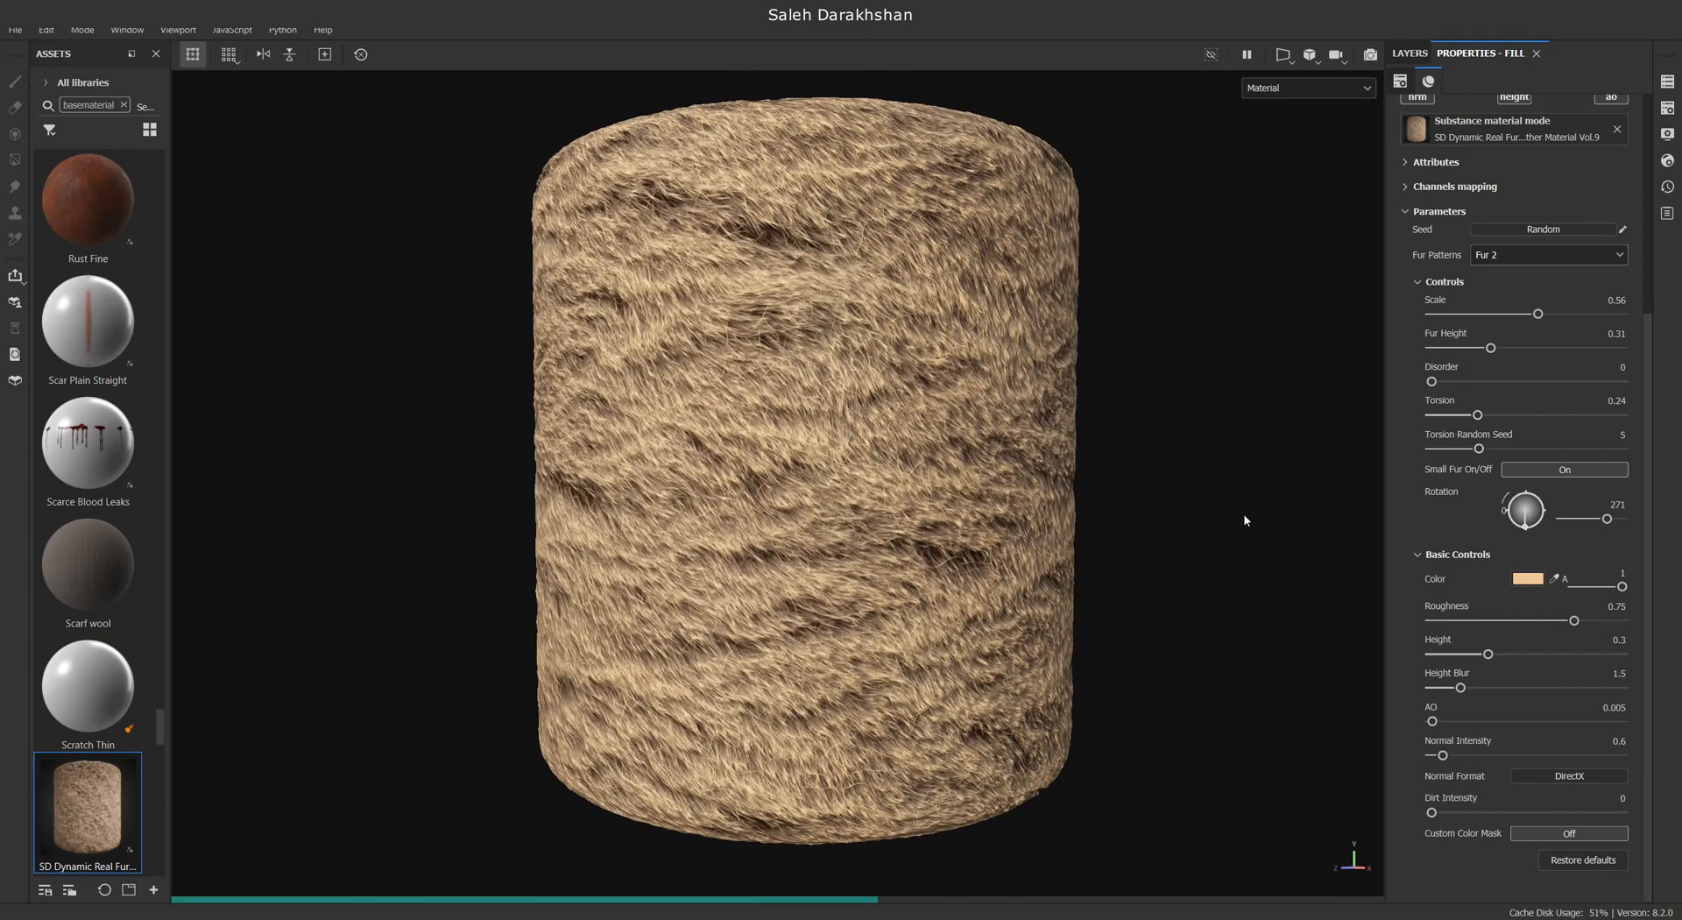
Switch the fur pattern to Fur 5 and change the fur color to a pale grey
scroll(879, 473, "up", 1)
left_click(1515, 348)
left_click(1510, 252)
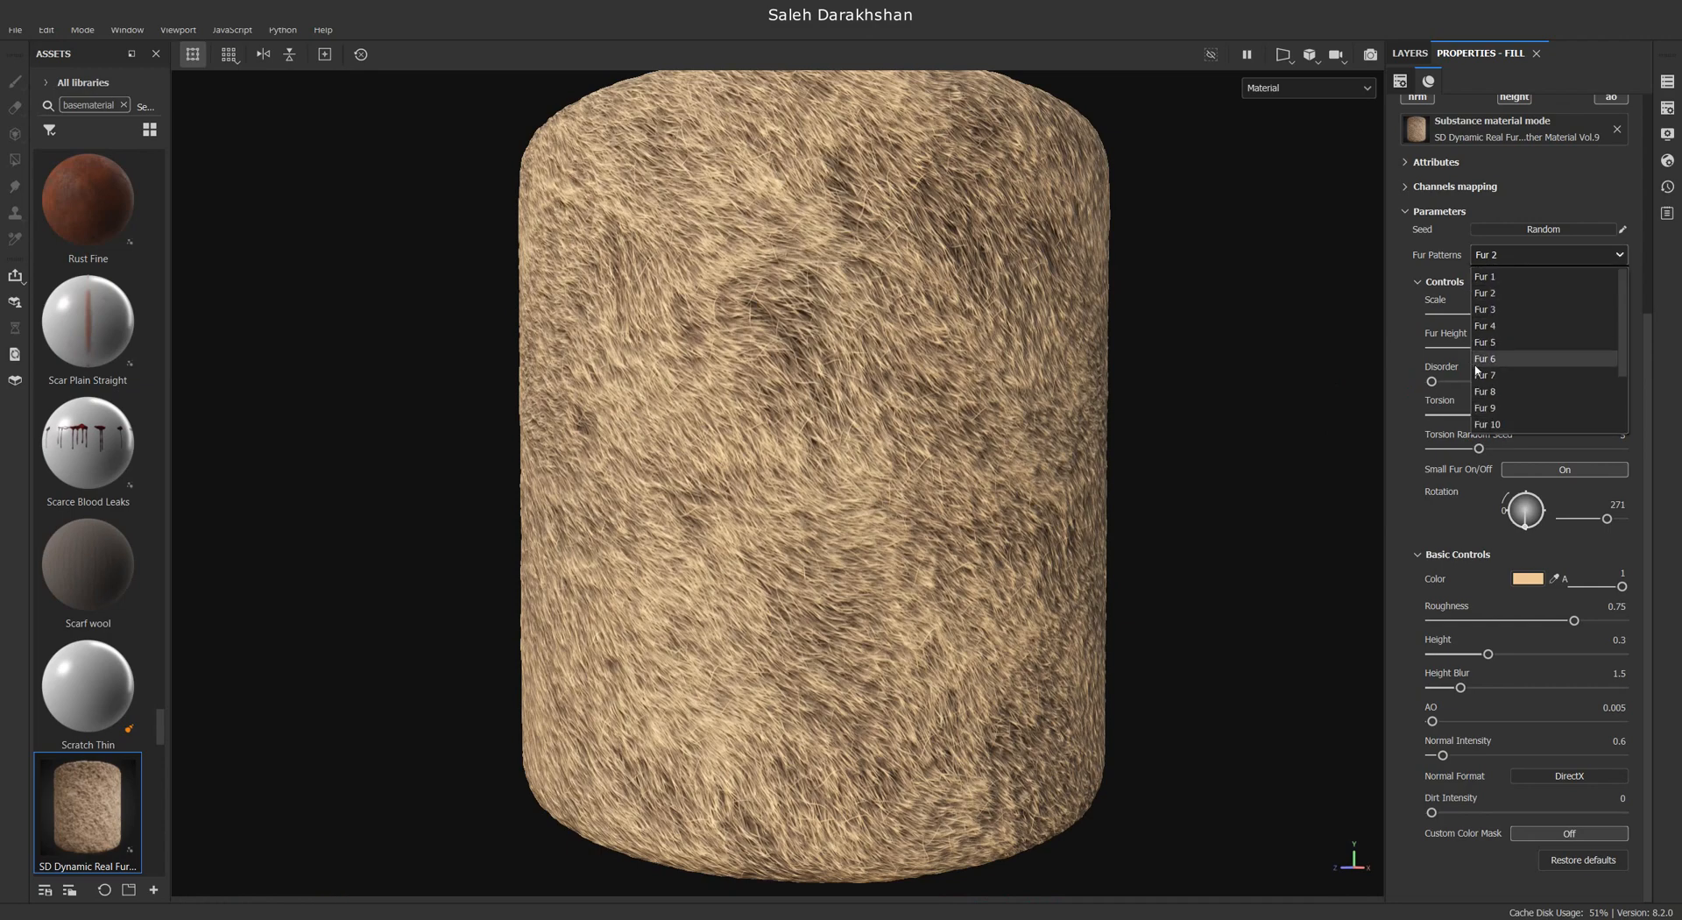
left_click(1487, 342)
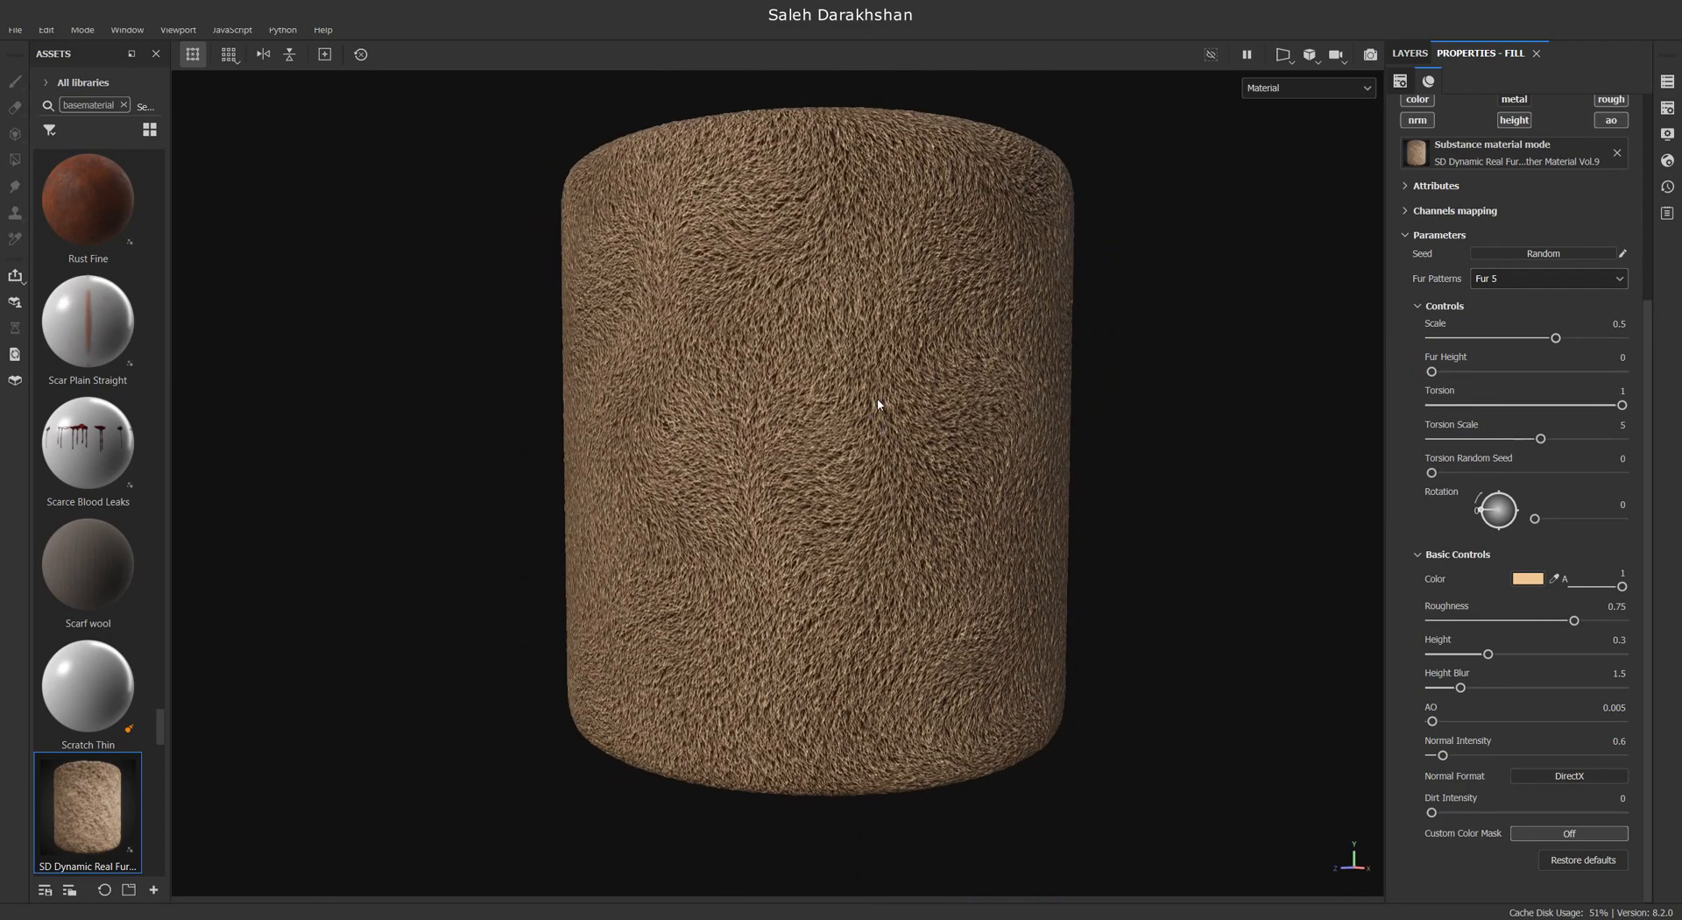
left_click(1528, 578)
left_click_drag(1341, 659, 1314, 663)
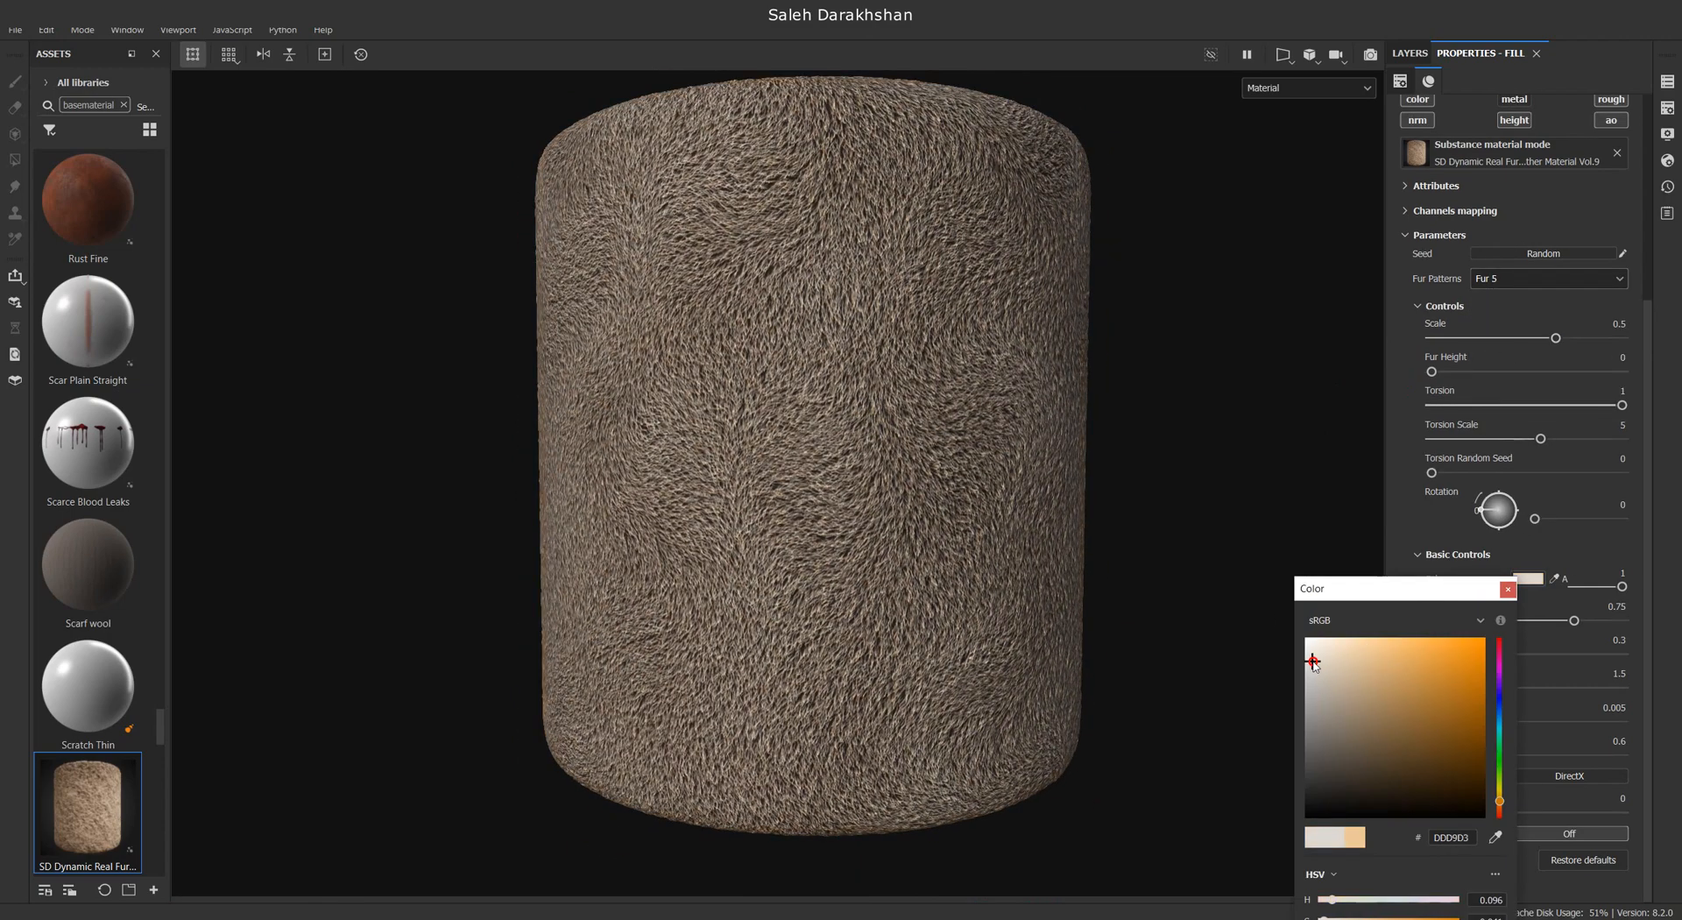
left_click(1508, 589)
Set Fur 5's Fur Height to 0.29 and Scale to 0.27
left_click(1485, 372)
left_click_drag(1486, 372, 1509, 372)
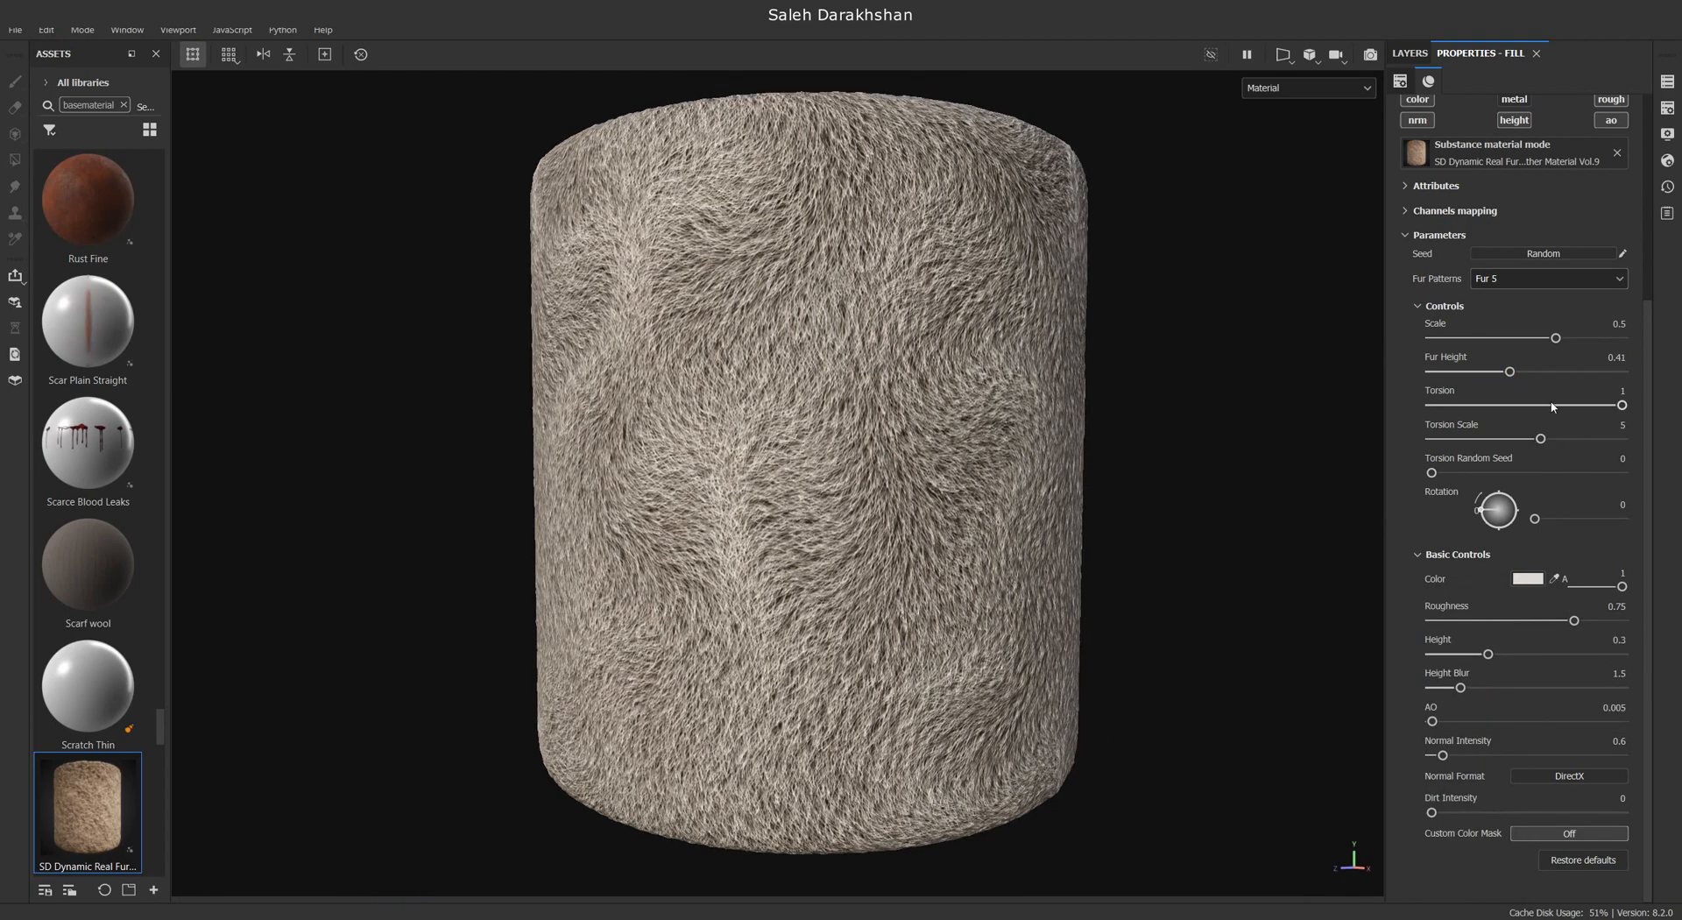
left_click_drag(1546, 375, 1498, 343)
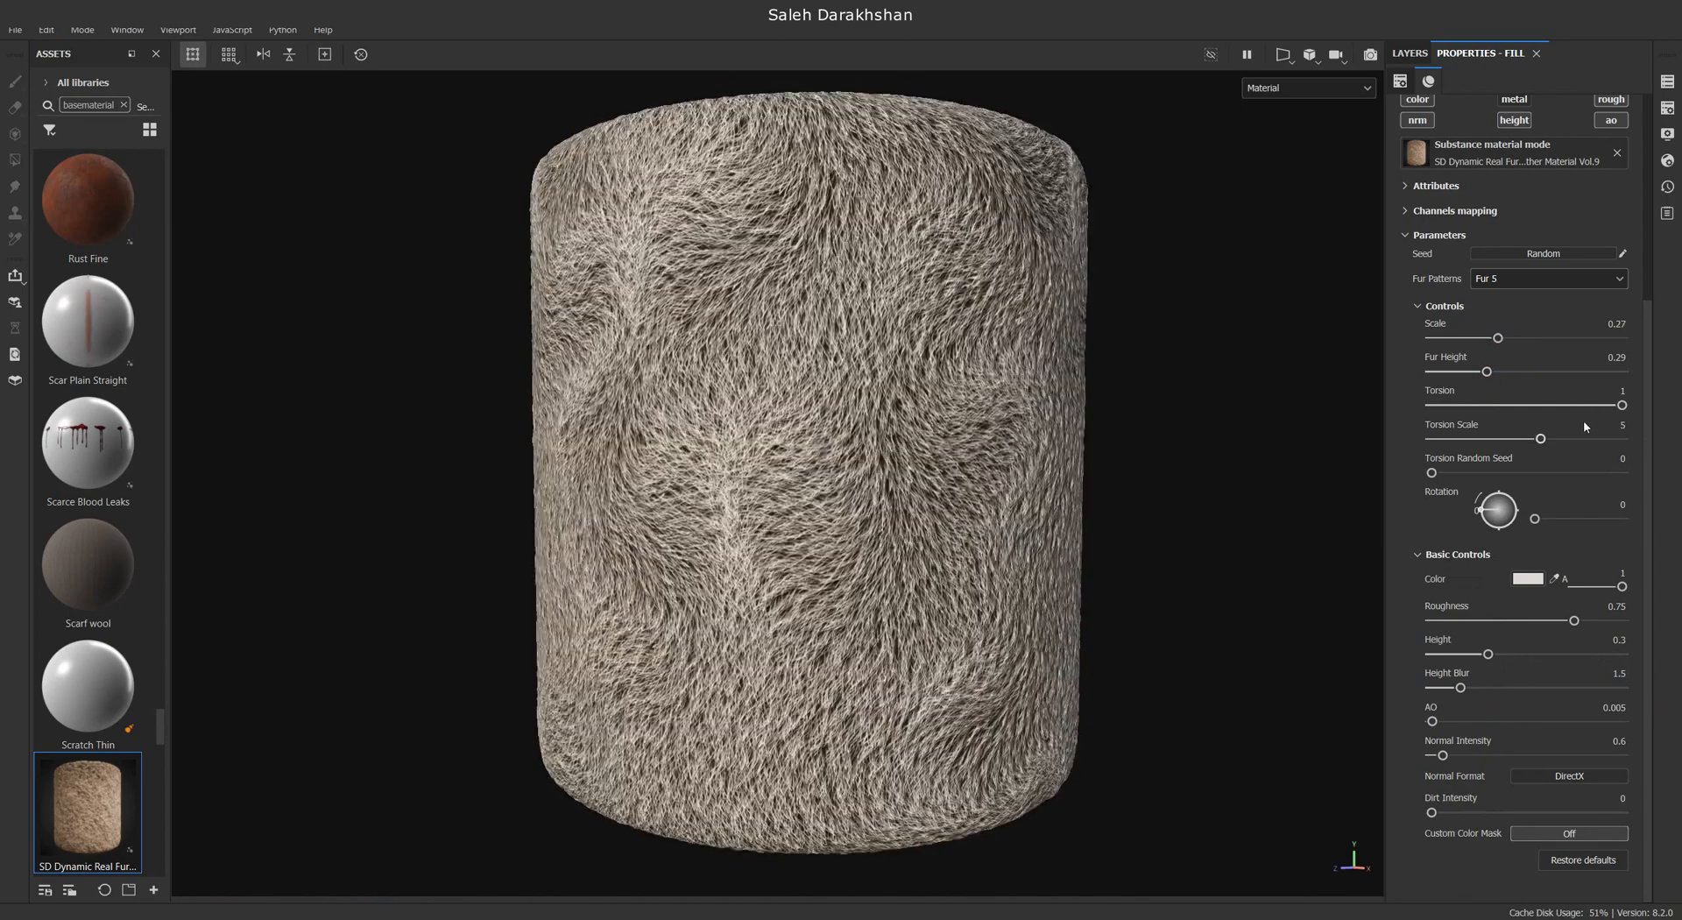
Set Fur 5's Torsion to 0.67, Torsion Scale to 6 and Torsion Random Seed to 3
left_click_drag(1594, 406, 1489, 445)
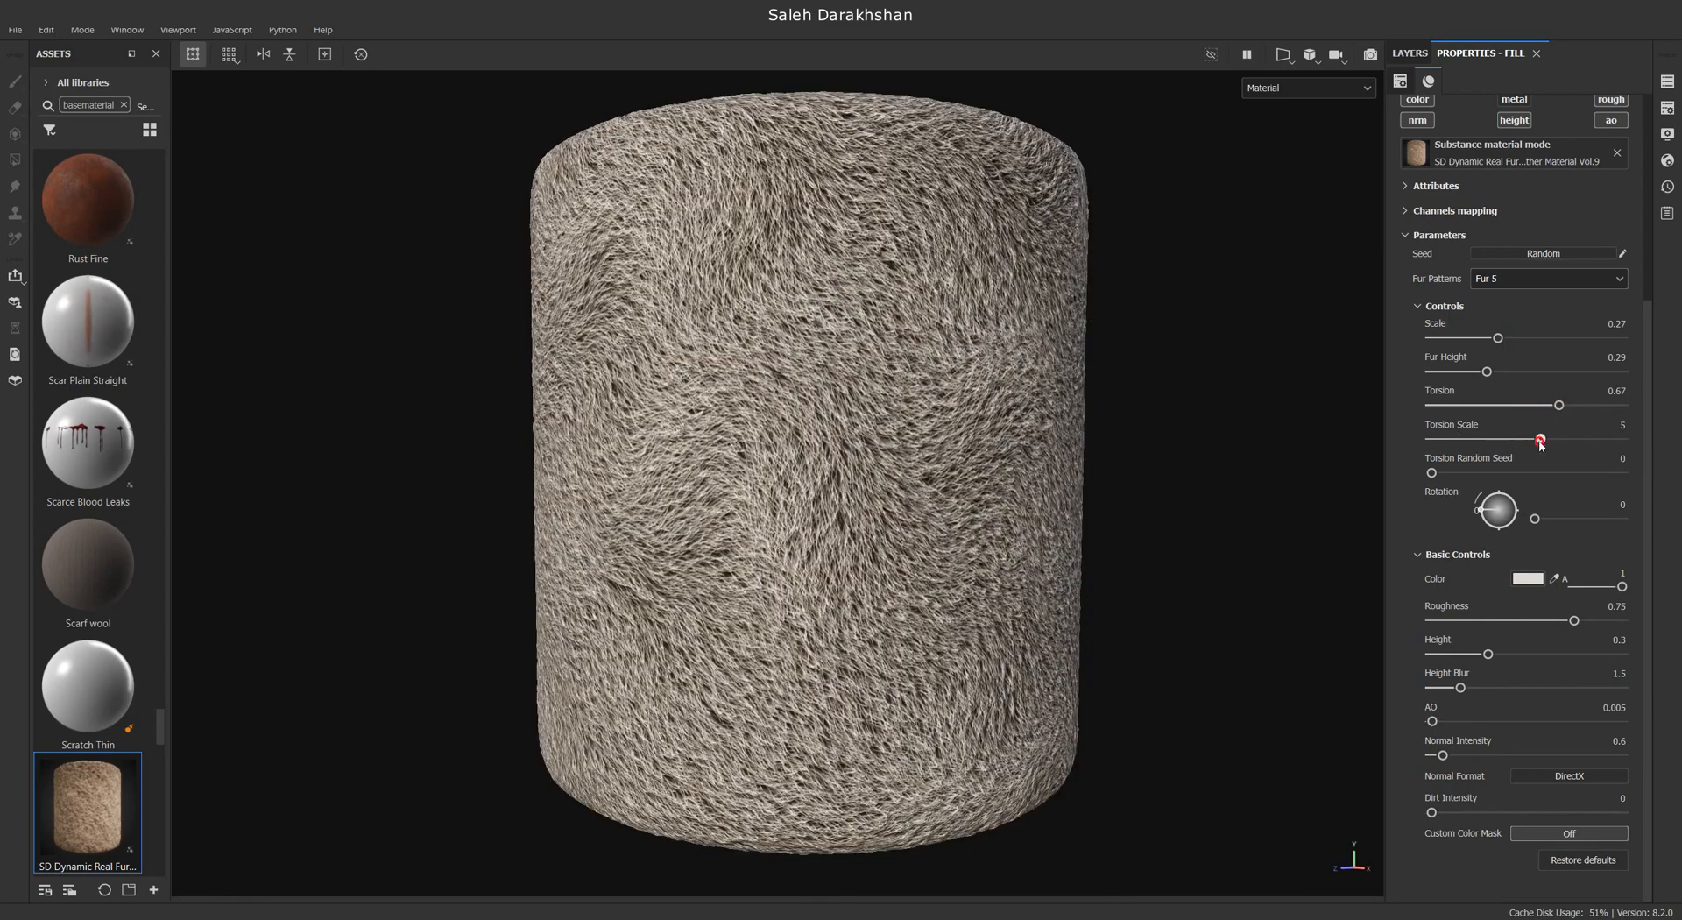
left_click_drag(1559, 441, 1584, 440)
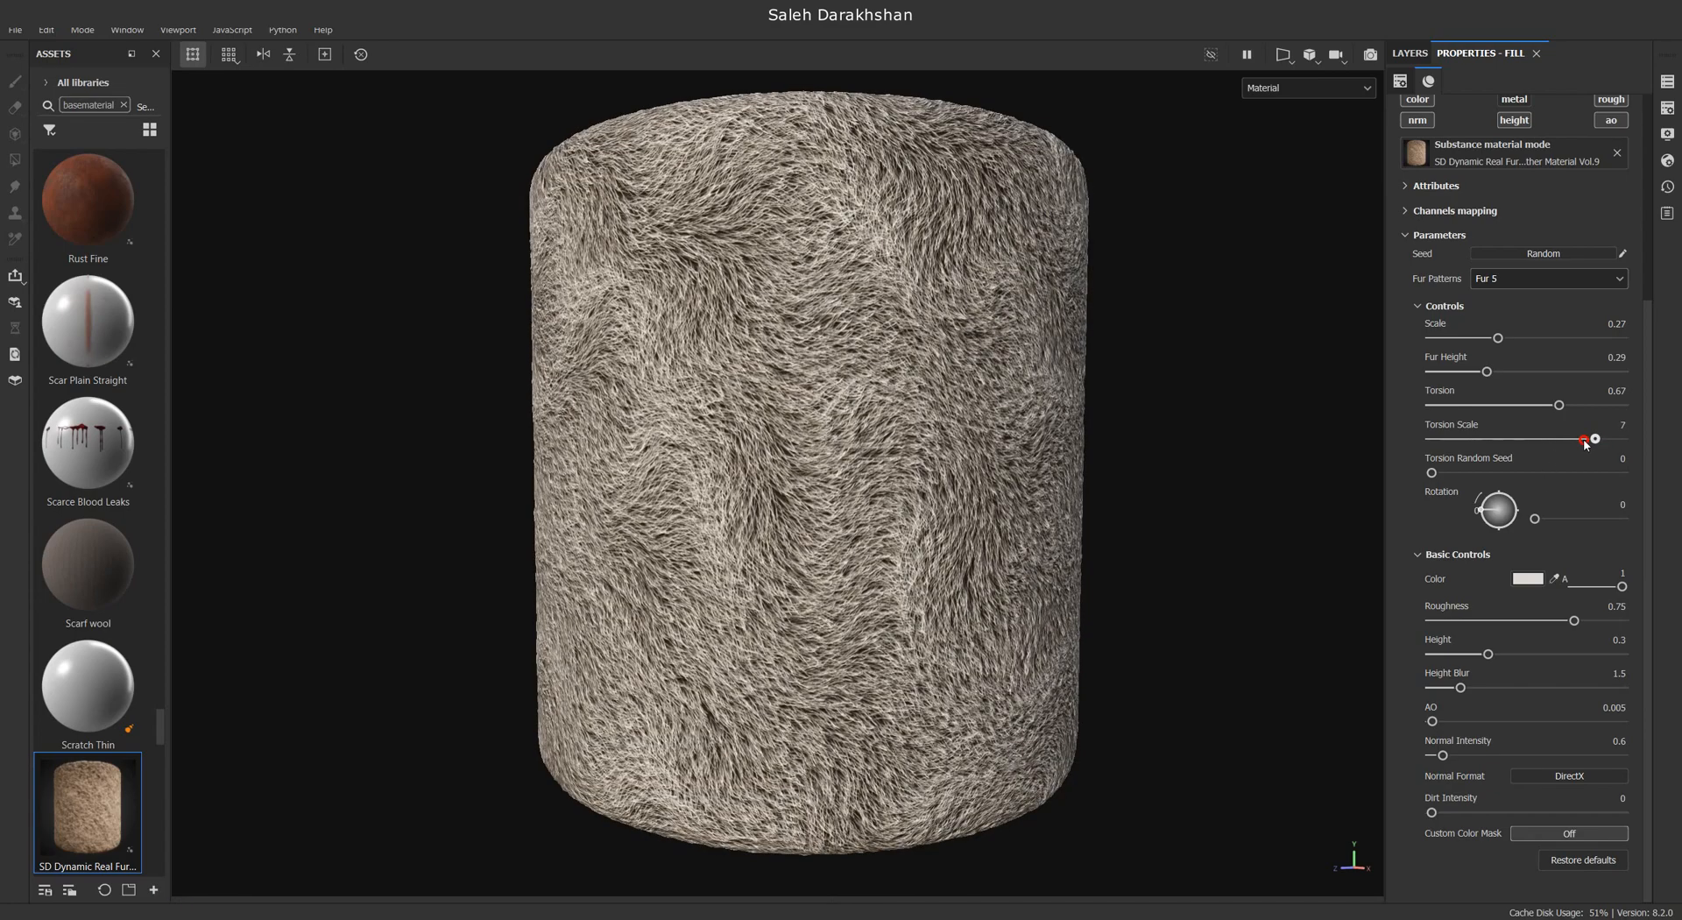
left_click_drag(1471, 476, 1480, 476)
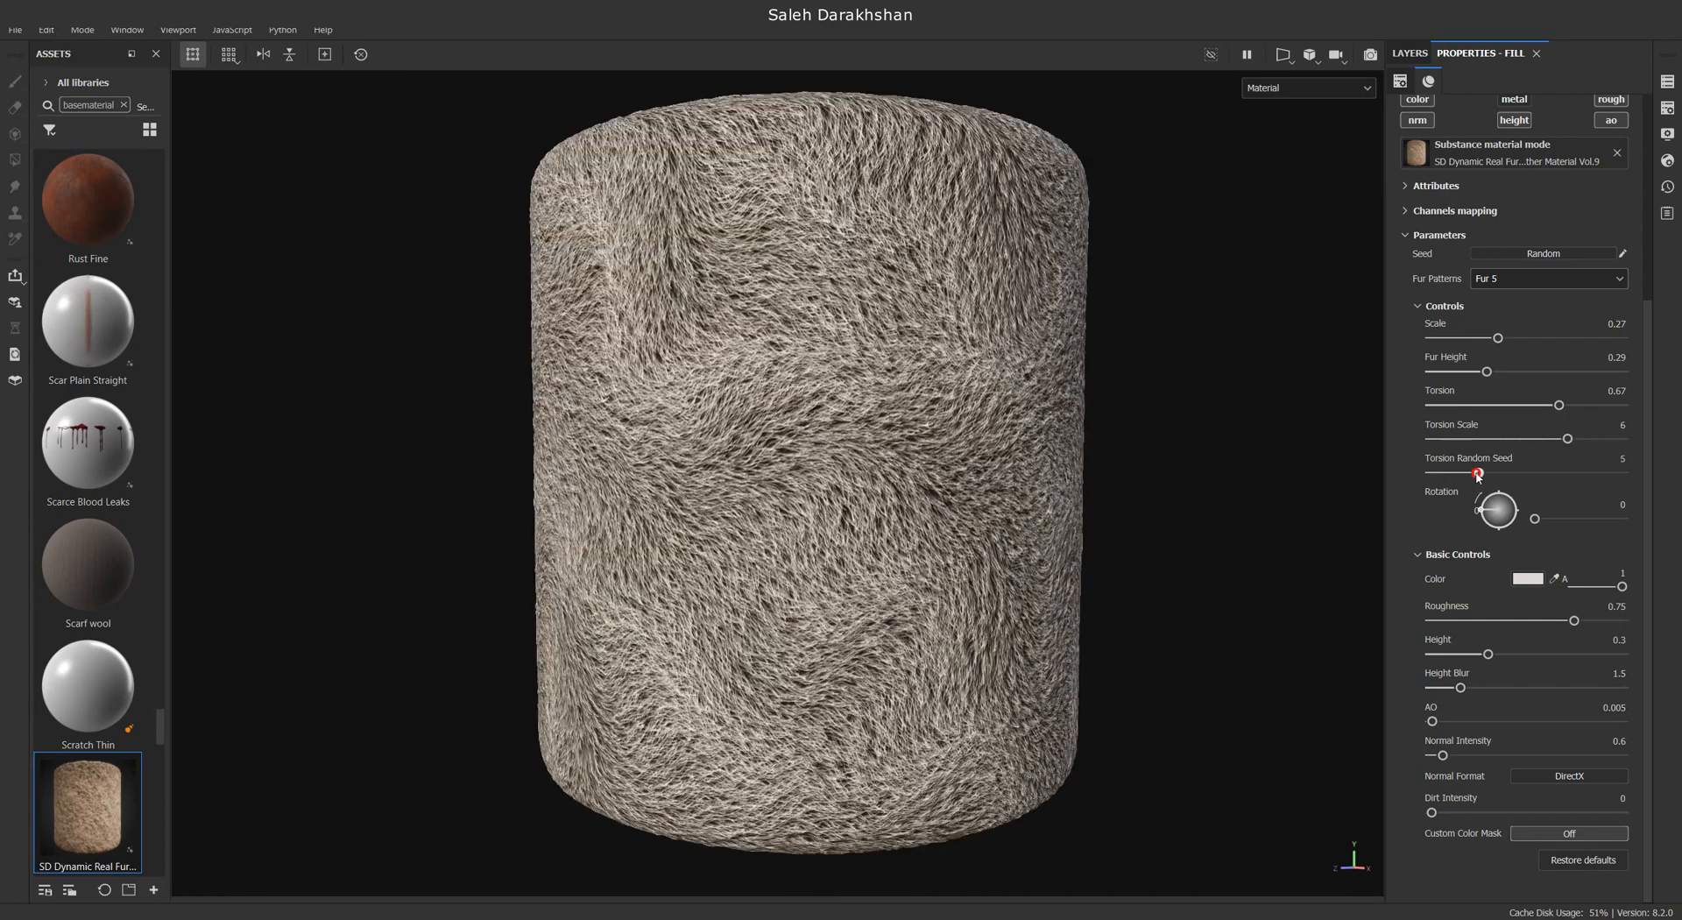
left_click_drag(1497, 476, 1435, 541)
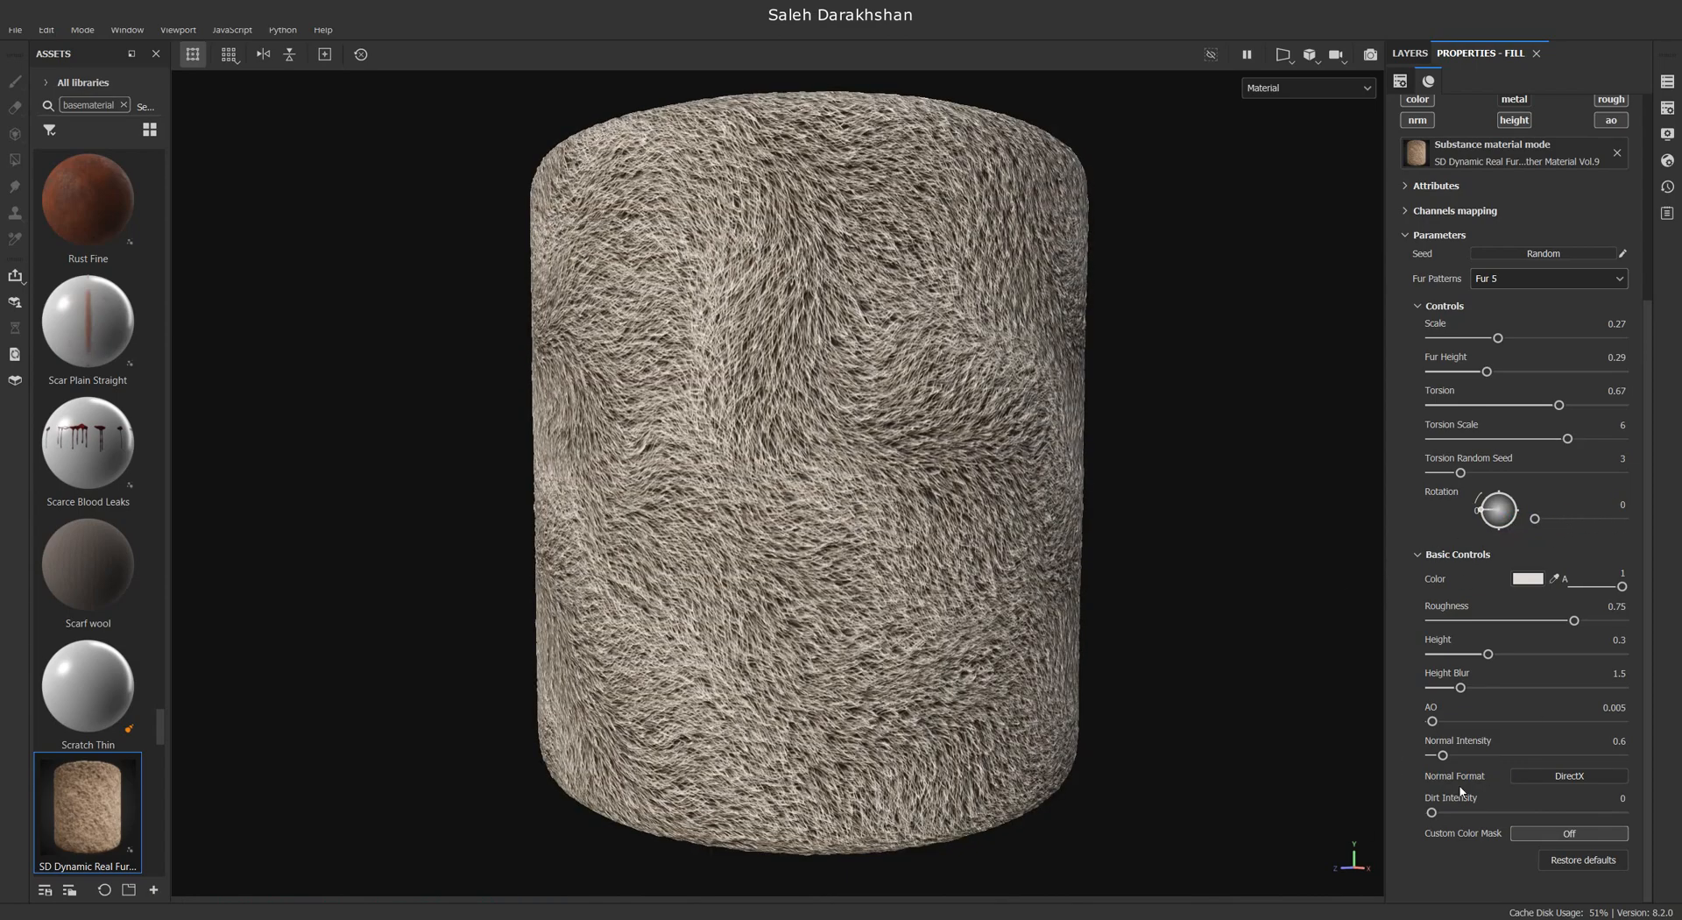
Add dirt to the fur with Dirt Intensity 0.29 and a yellowish-brown dirt color
left_click_drag(1439, 812, 1544, 814)
scroll(1543, 813, "down", 1)
left_click(1529, 803)
left_click_drag(1422, 713, 1502, 805)
left_click_drag(1422, 747, 1381, 743)
left_click_drag(1501, 798, 1501, 799)
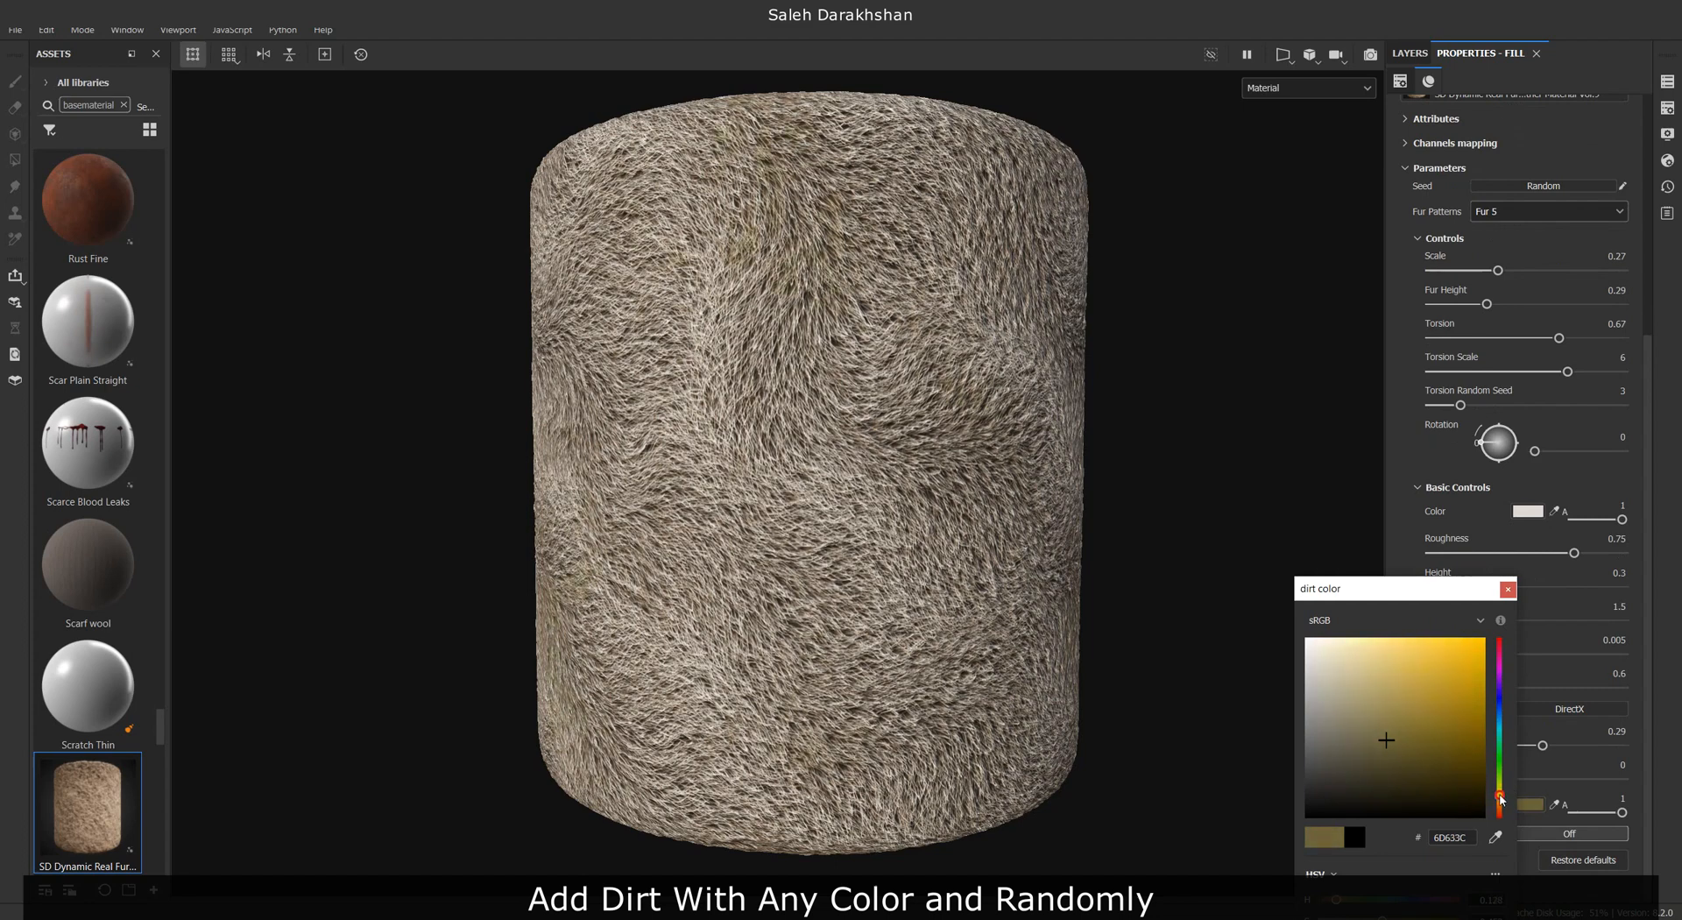
left_click(1417, 731)
left_click(1508, 589)
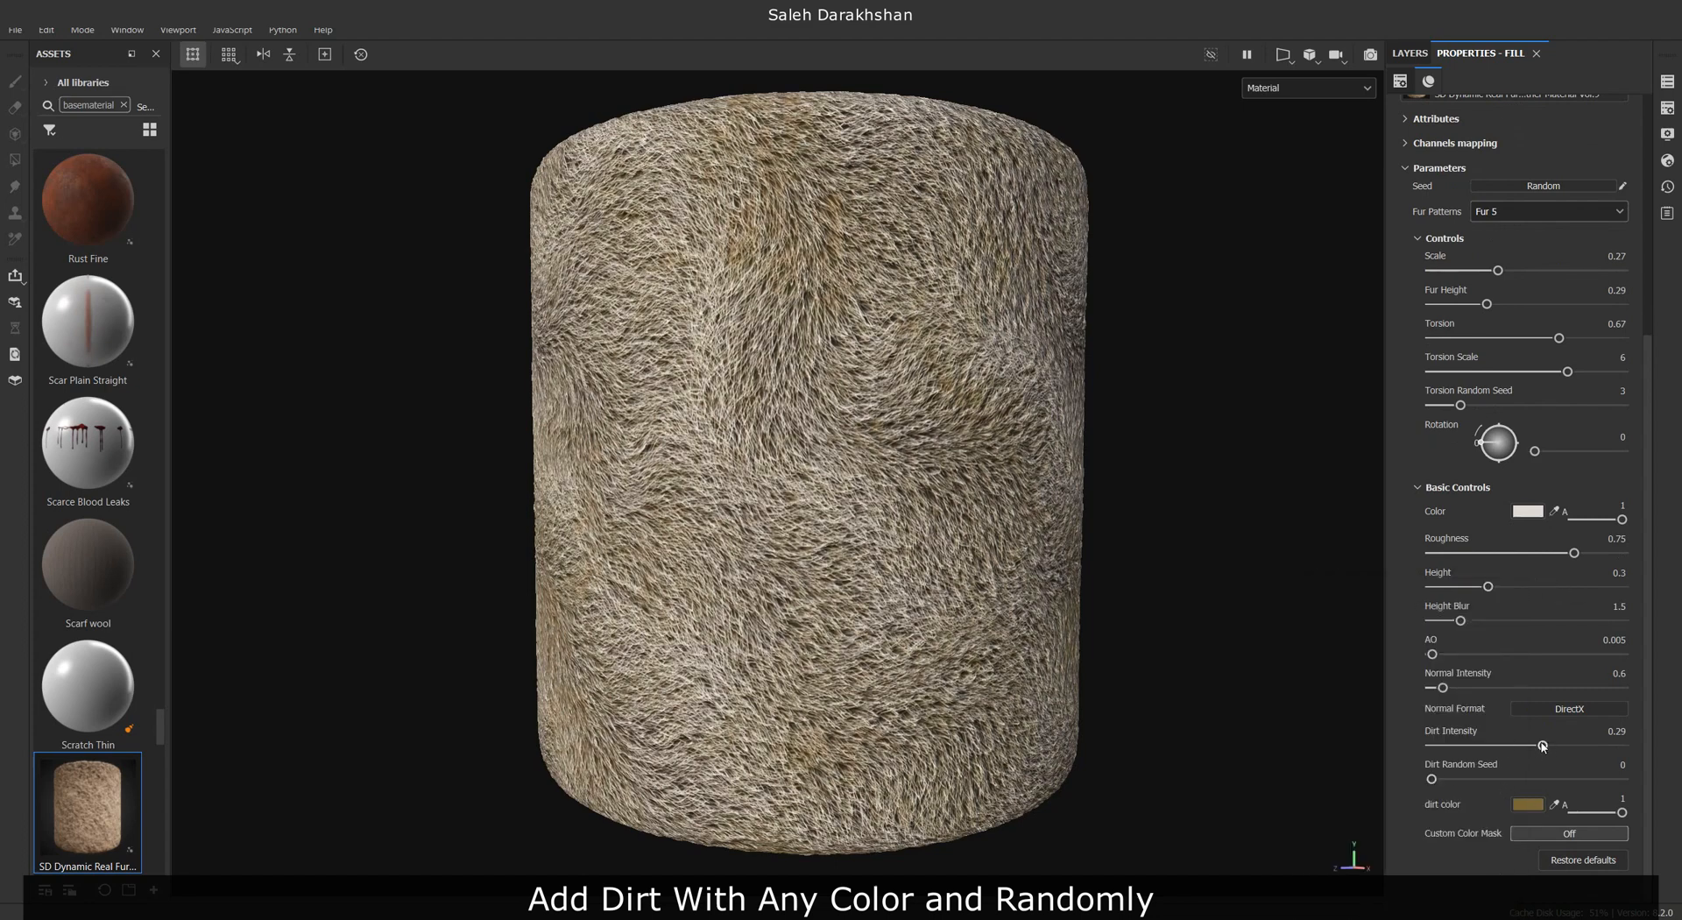
Try Dirt Random Seed 14, and return Dirt Intensity to 0
left_click_drag(1543, 745, 1538, 745)
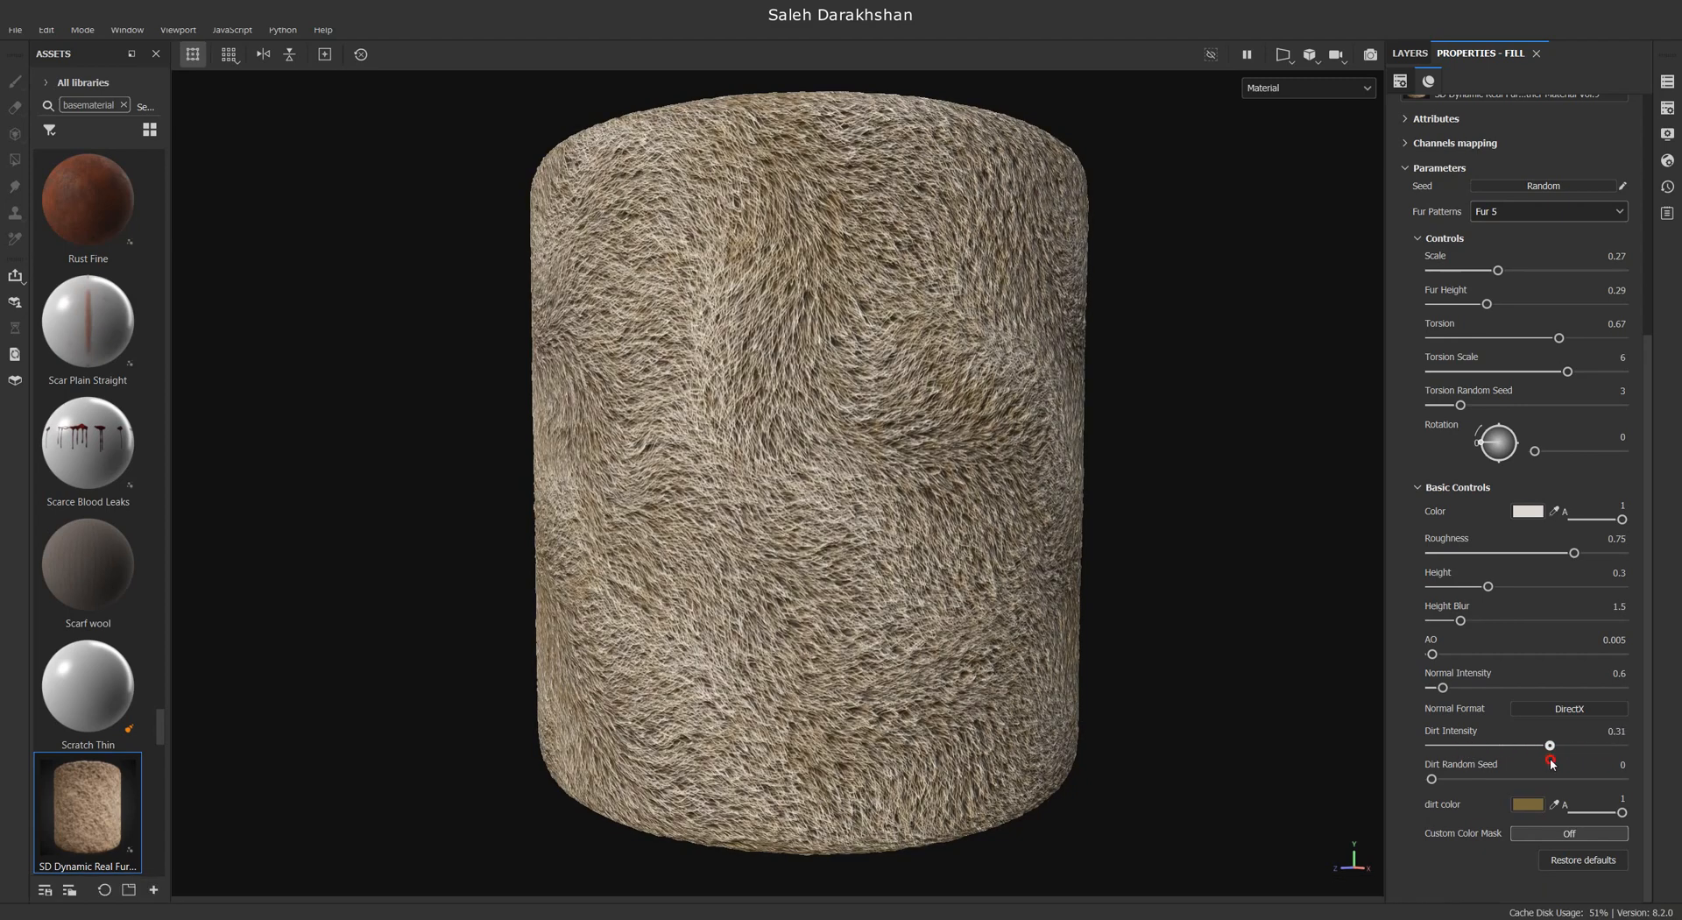
left_click_drag(1433, 779, 1574, 774)
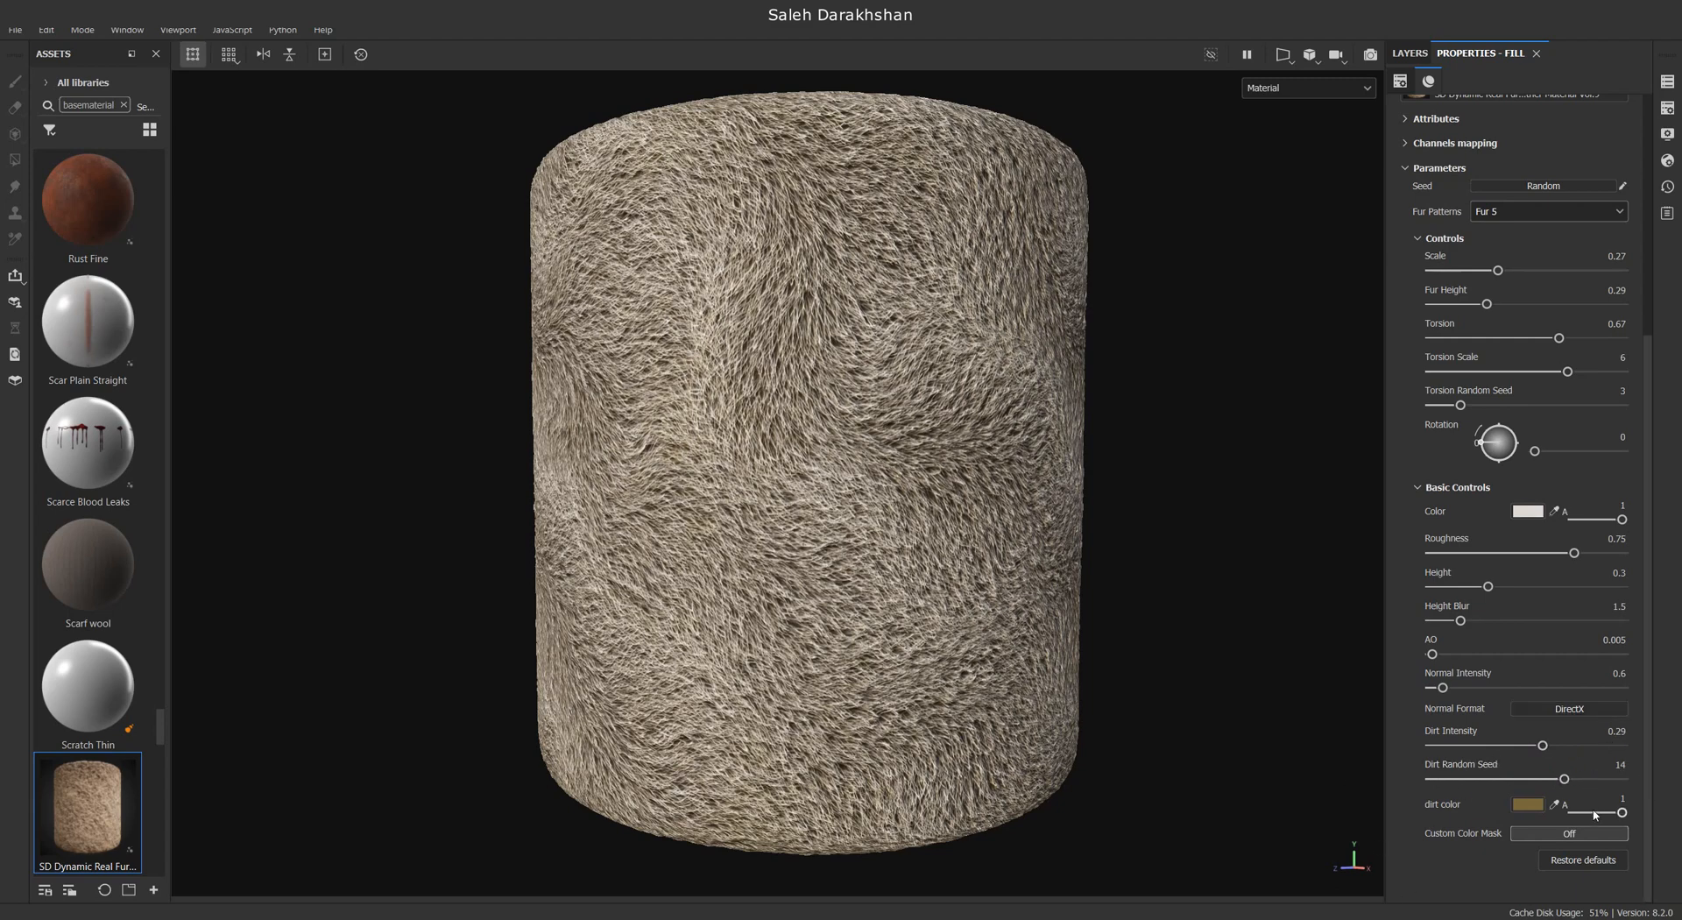
left_click_drag(1543, 747, 1416, 747)
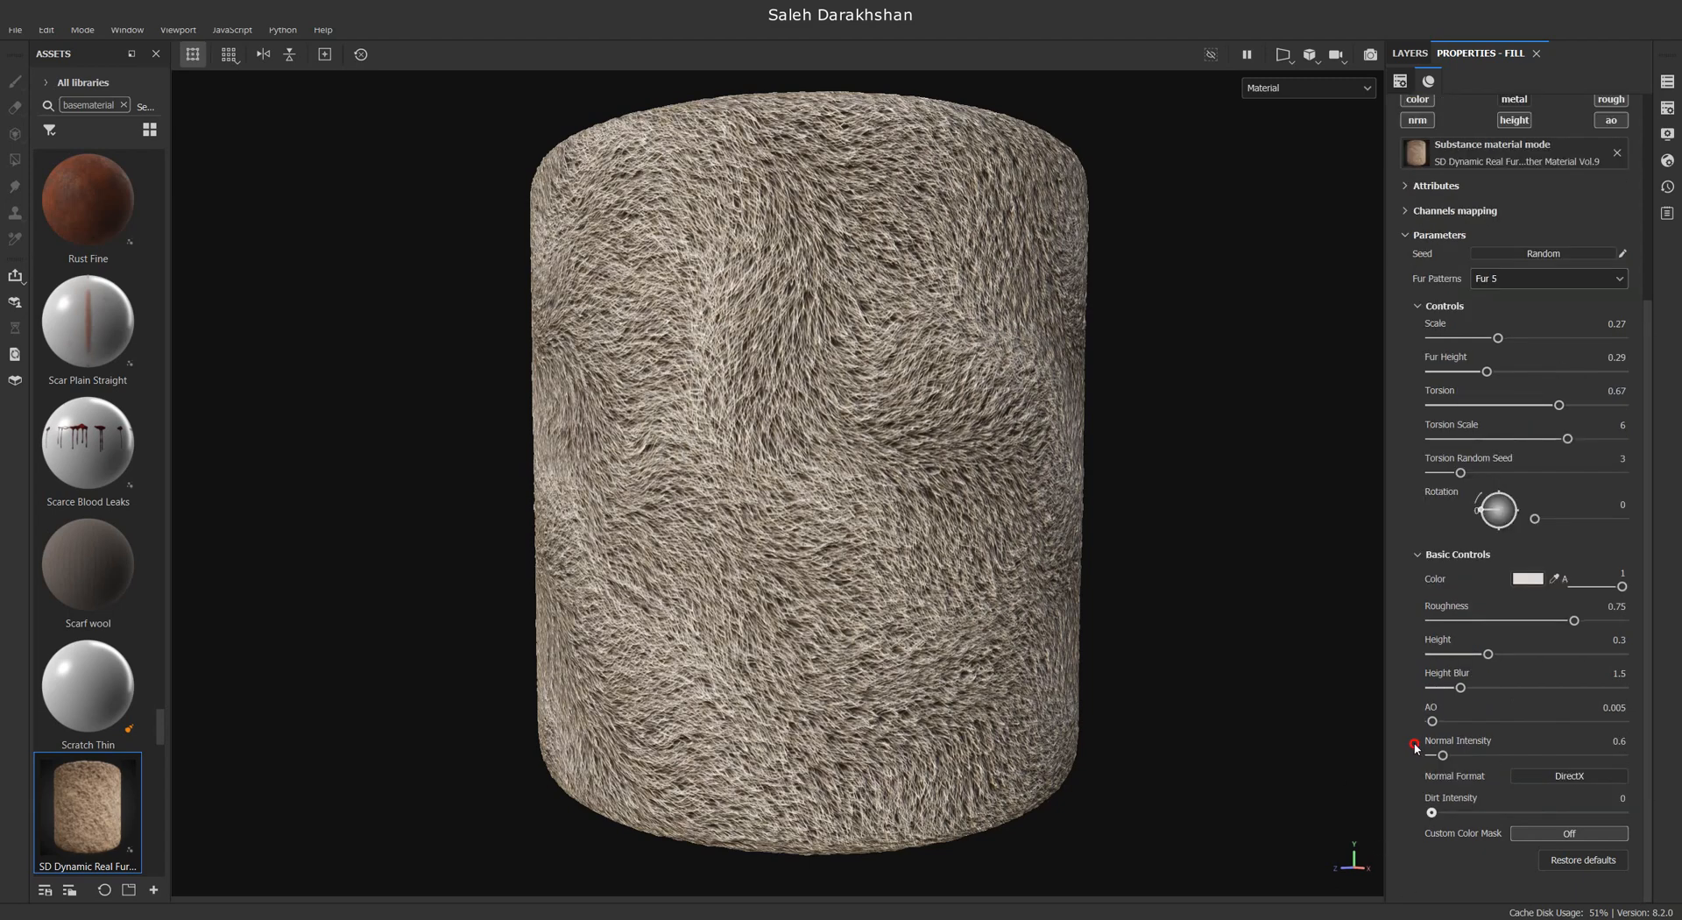
Turn on Custom Color Mask and bring its mask settings and image input into view
left_click(1555, 834)
scroll(1490, 754, "down", 3)
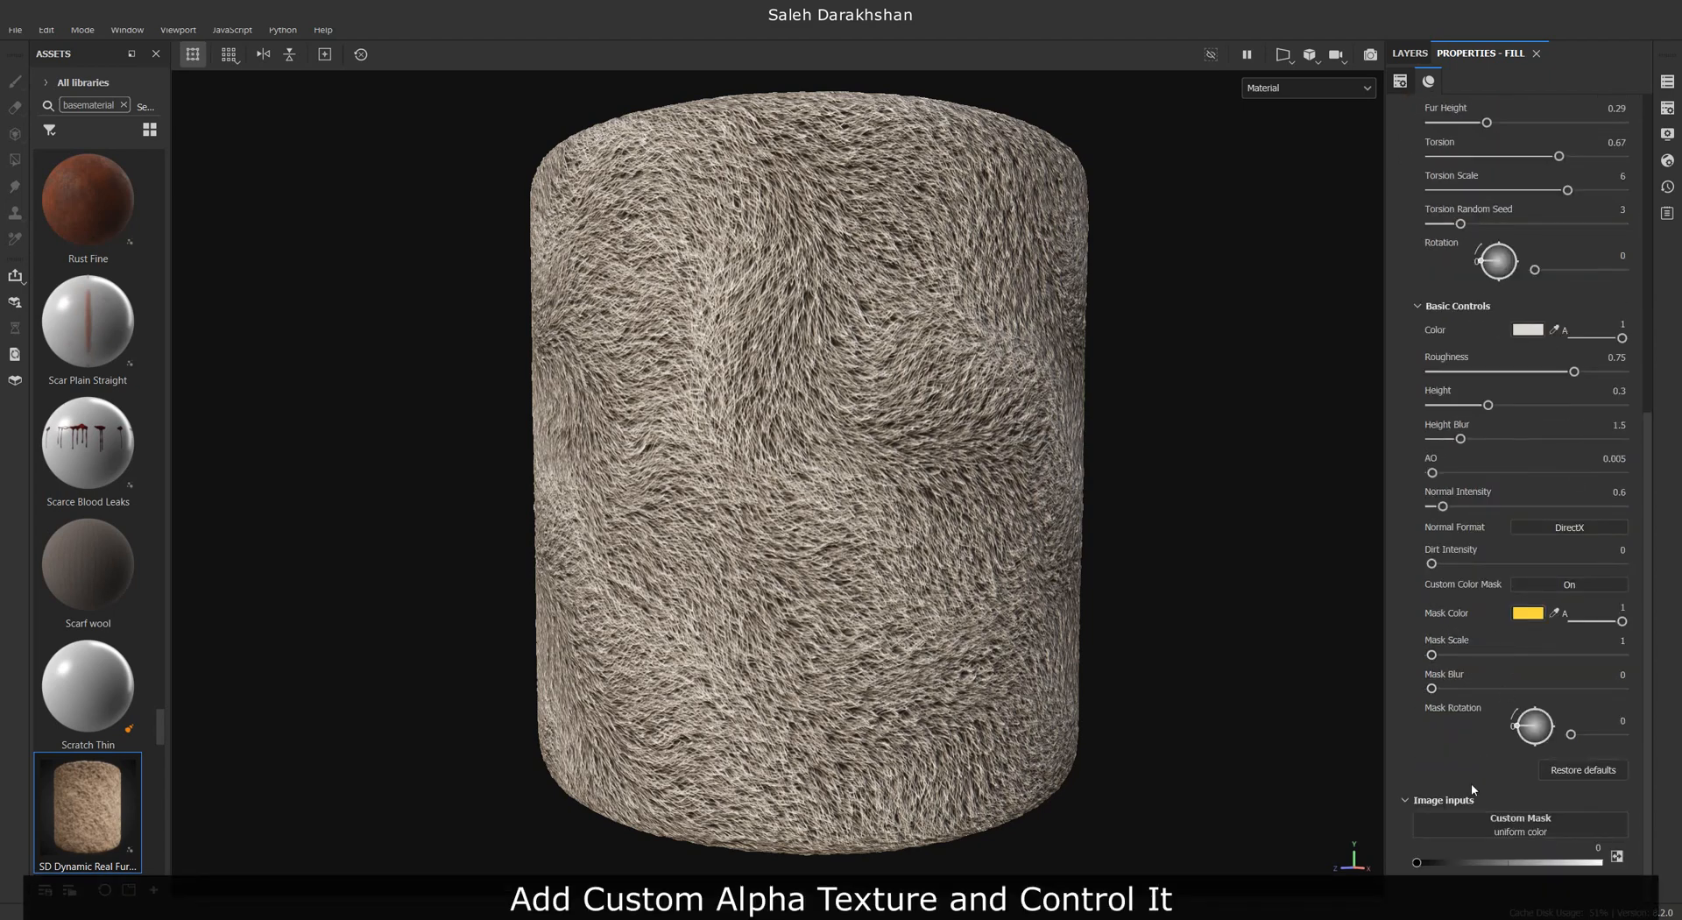
Search the Custom Mask resources for "leop" and assign the leopard seamless pattern as the mask image
left_click(1487, 816)
scroll(1499, 719, "down", 10)
scroll(1523, 725, "up", 10)
type("l,texture l")
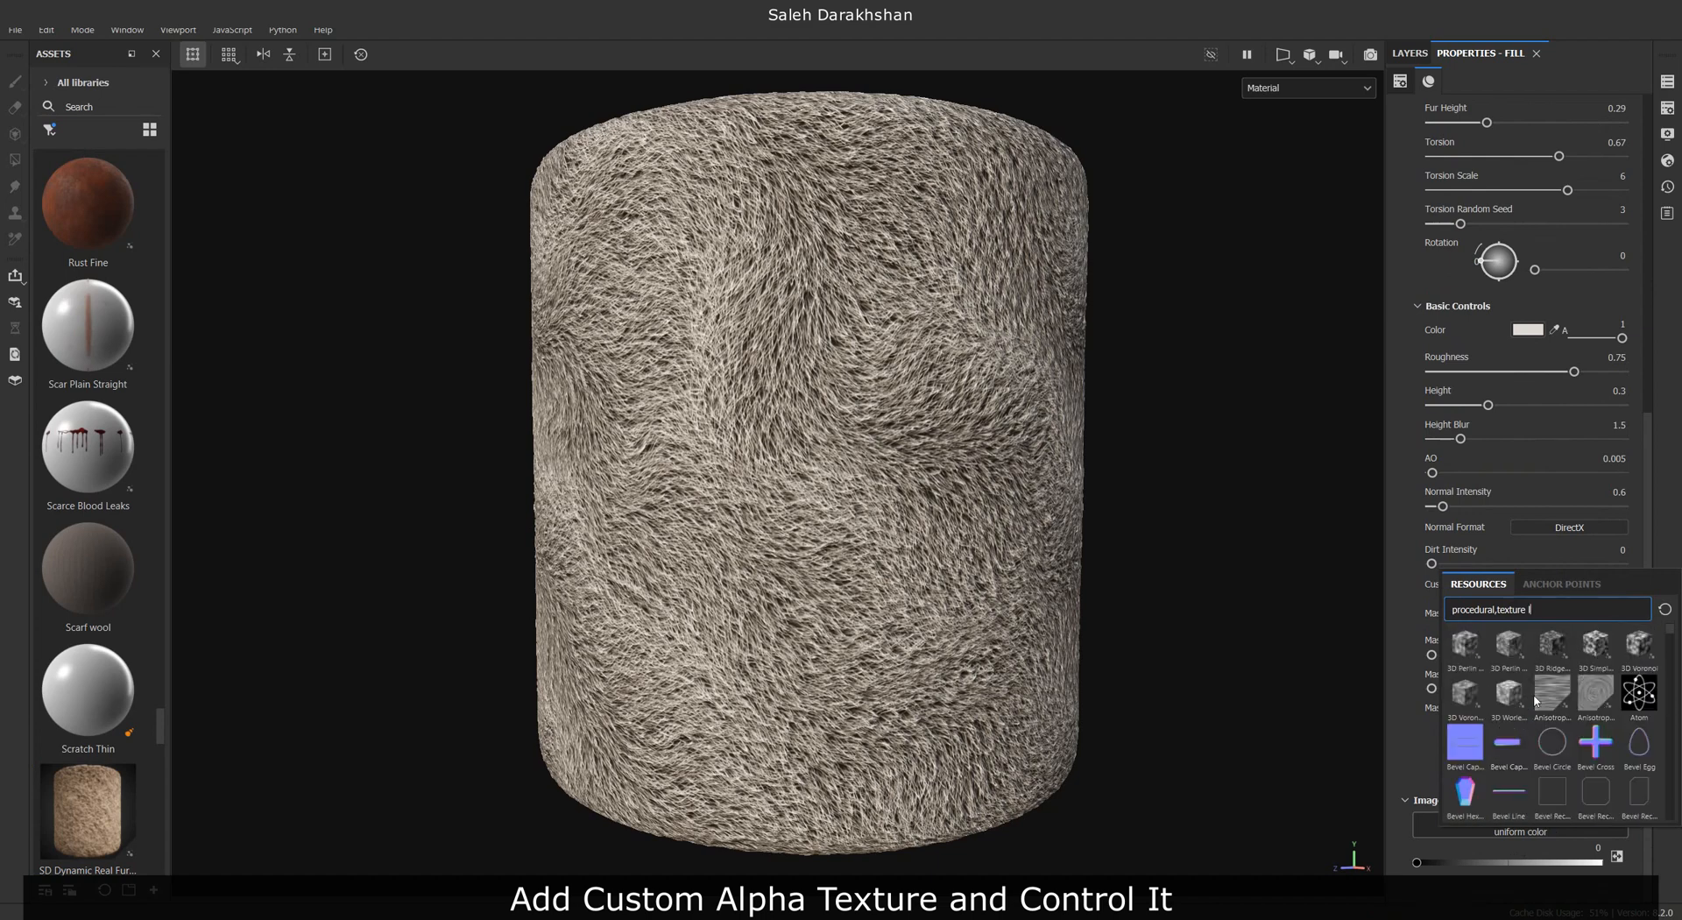
type("eop")
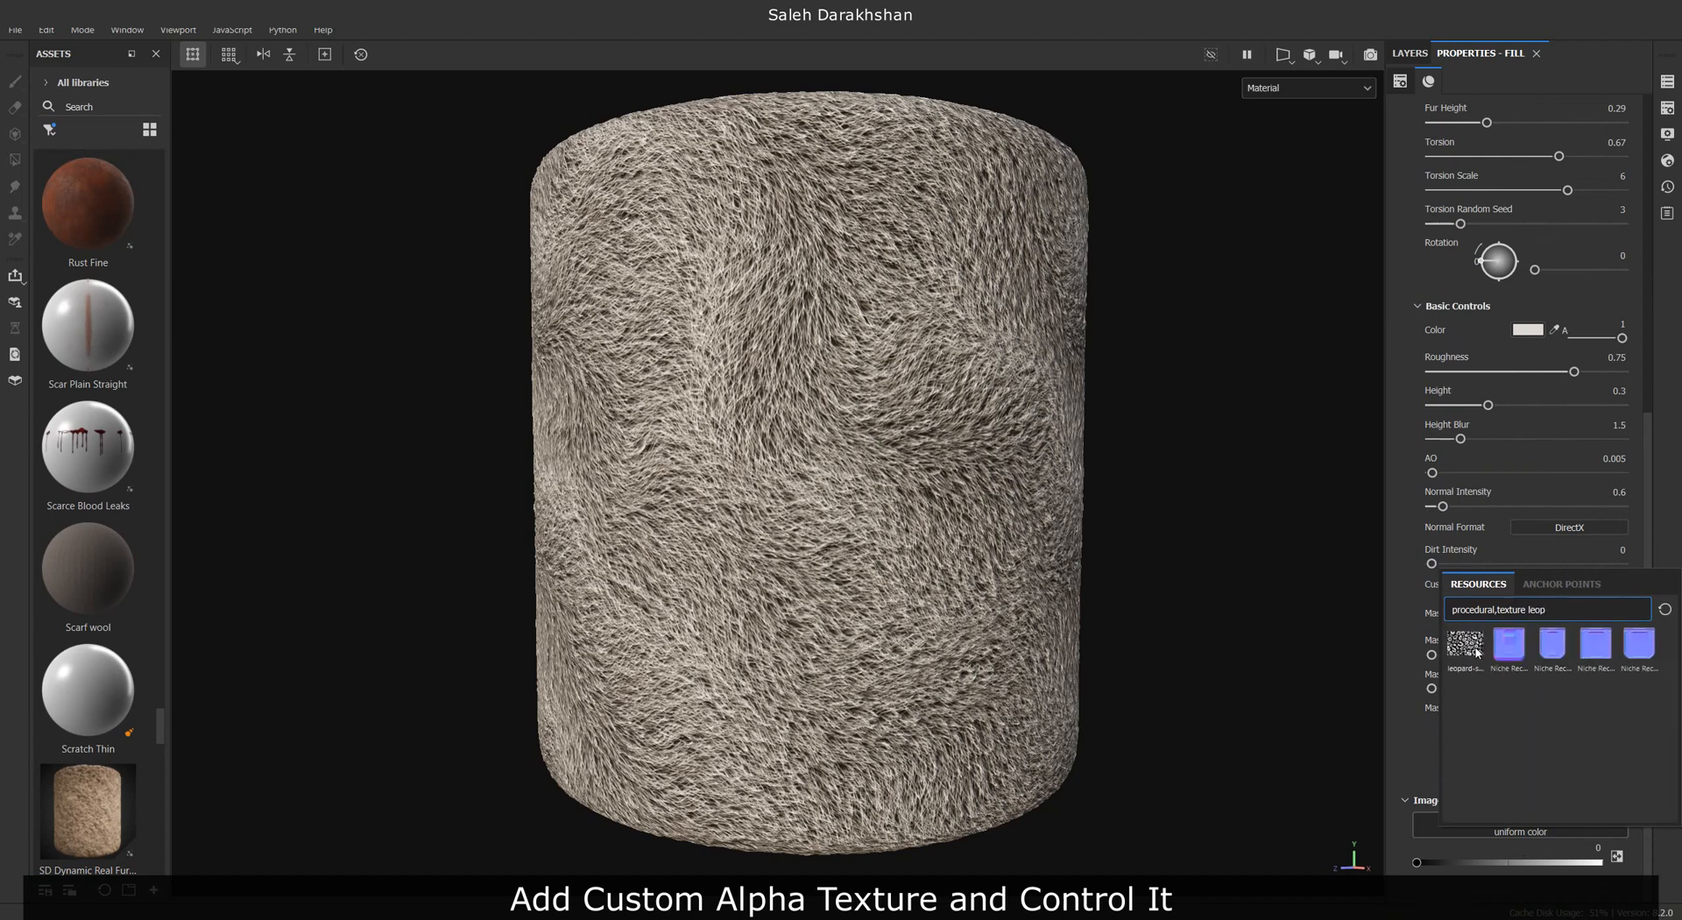
left_click(1465, 645)
Set the Mask Color to black (000000) so the leopard spots are black
left_click(1525, 638)
left_click(1351, 729)
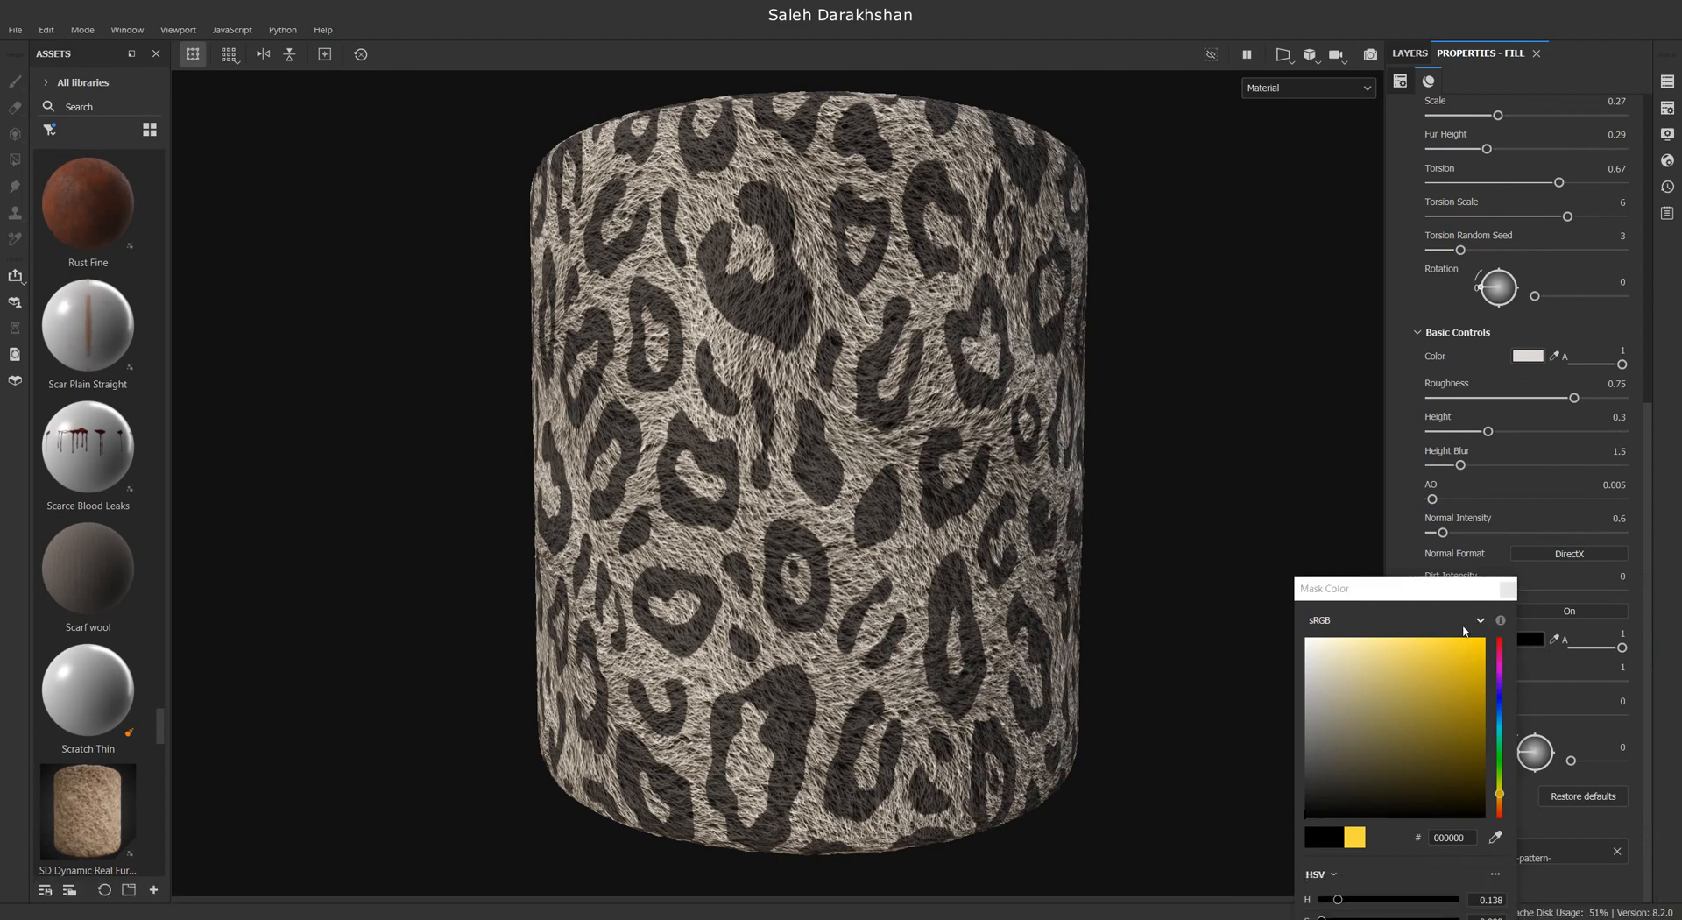
left_click(1504, 587)
Change the base fur Color to a bright light orange, about FFB550
left_click(1528, 356)
left_click(1446, 664)
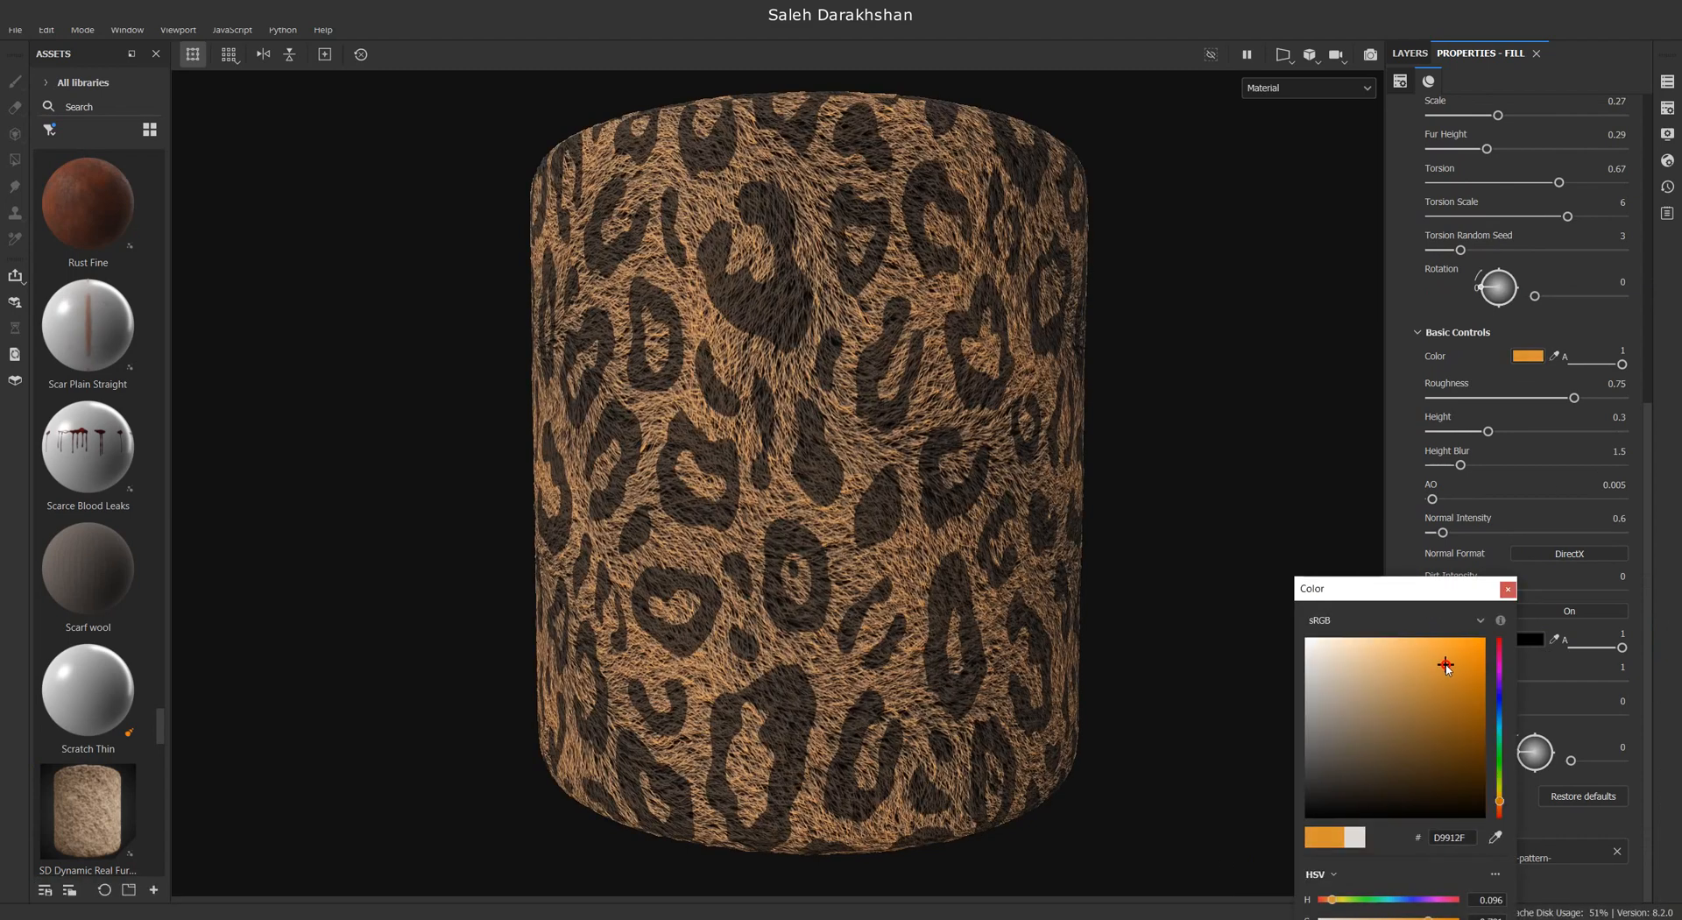
left_click_drag(1451, 650, 1427, 623)
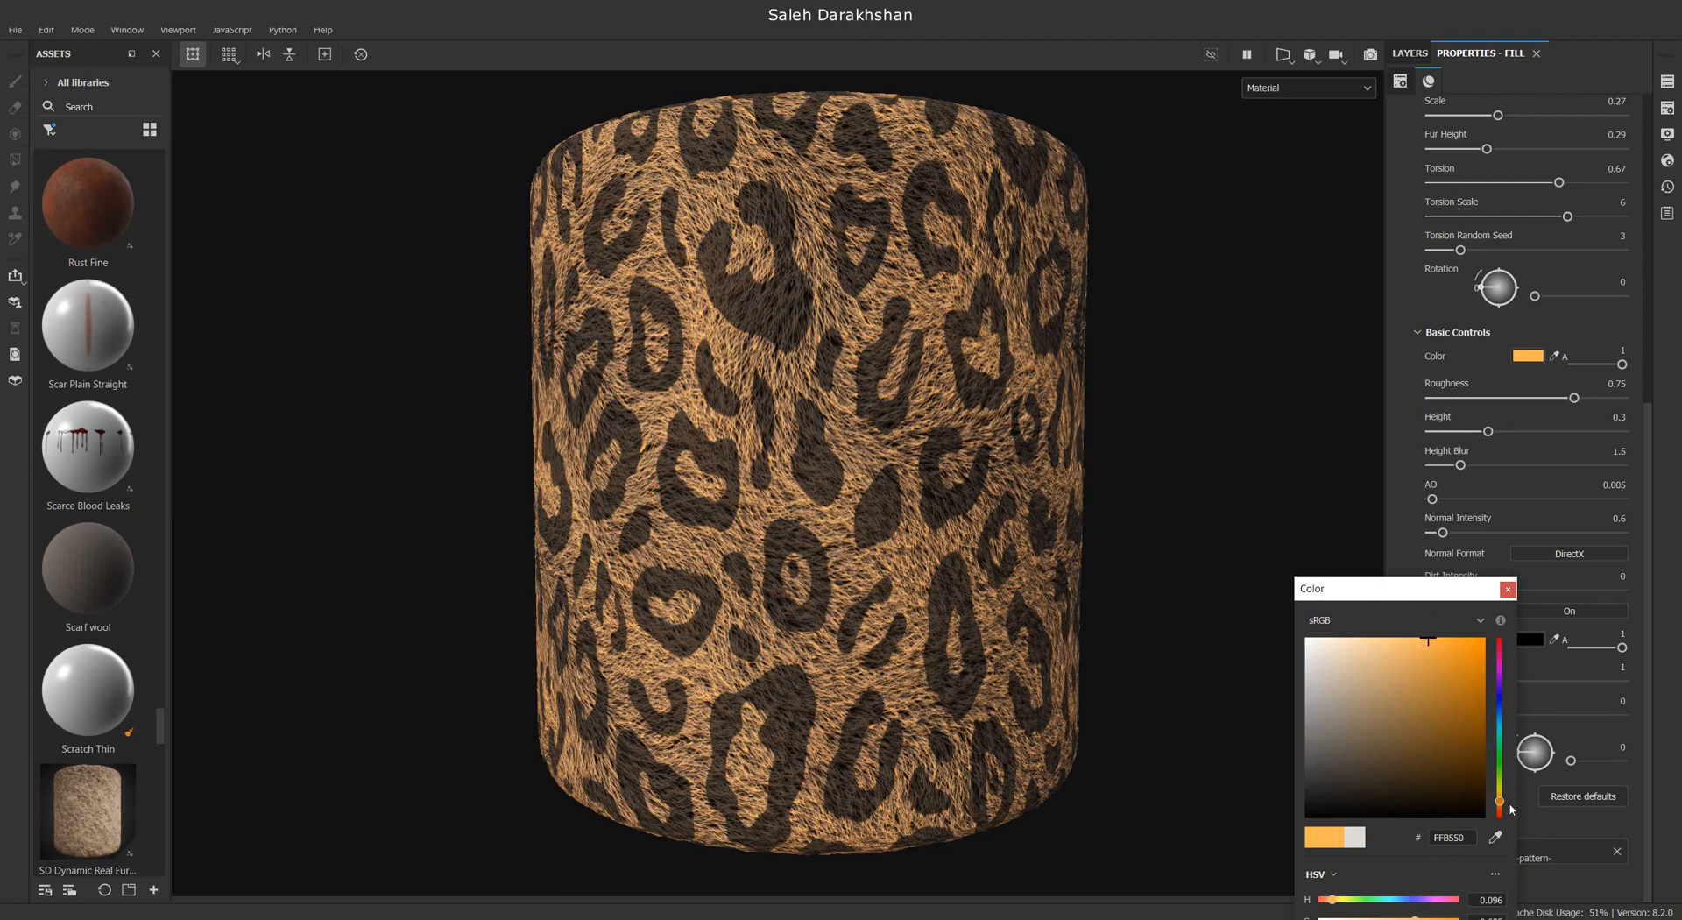
left_click_drag(1498, 804, 1497, 801)
left_click(1508, 589)
Set Mask Scale to 3 and Mask Blur to 0.65, and reselect black as the Mask Color
left_click_drag(1447, 683, 1439, 717)
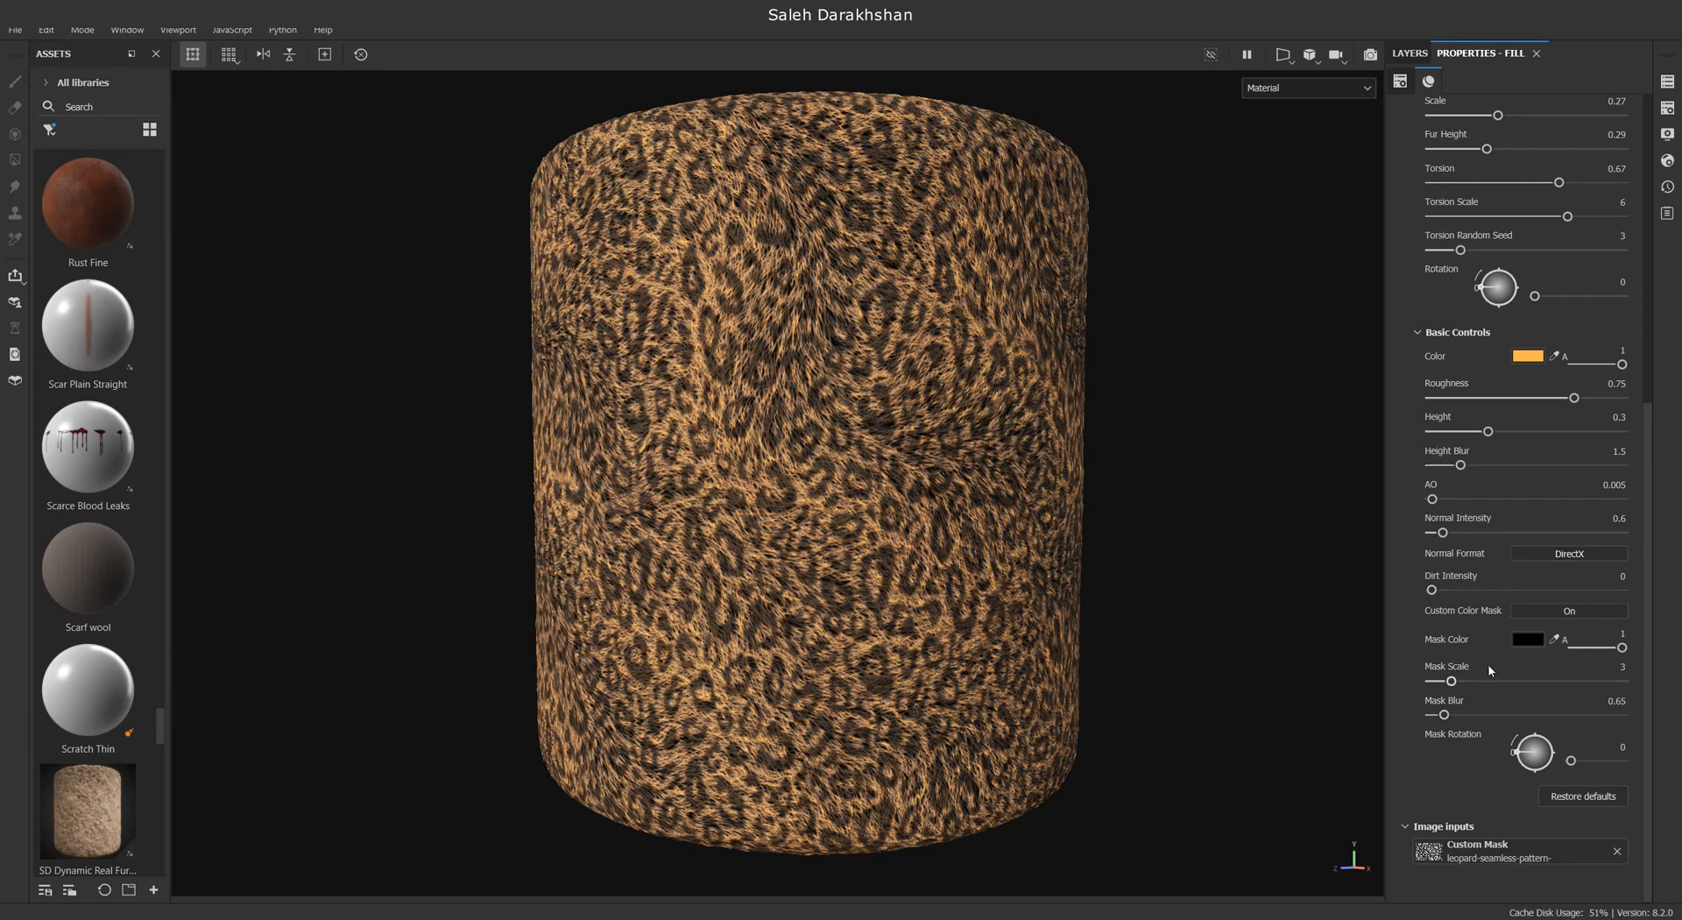
left_click(1529, 639)
left_click_drag(1462, 679, 1314, 857)
Set Fur 5's Scale to 0.38, Fur Height to 0.14 and Torsion to 0.37
scroll(1572, 480, "up", 4)
left_click_drag(1474, 446, 1525, 411)
left_click_drag(1561, 479, 1502, 481)
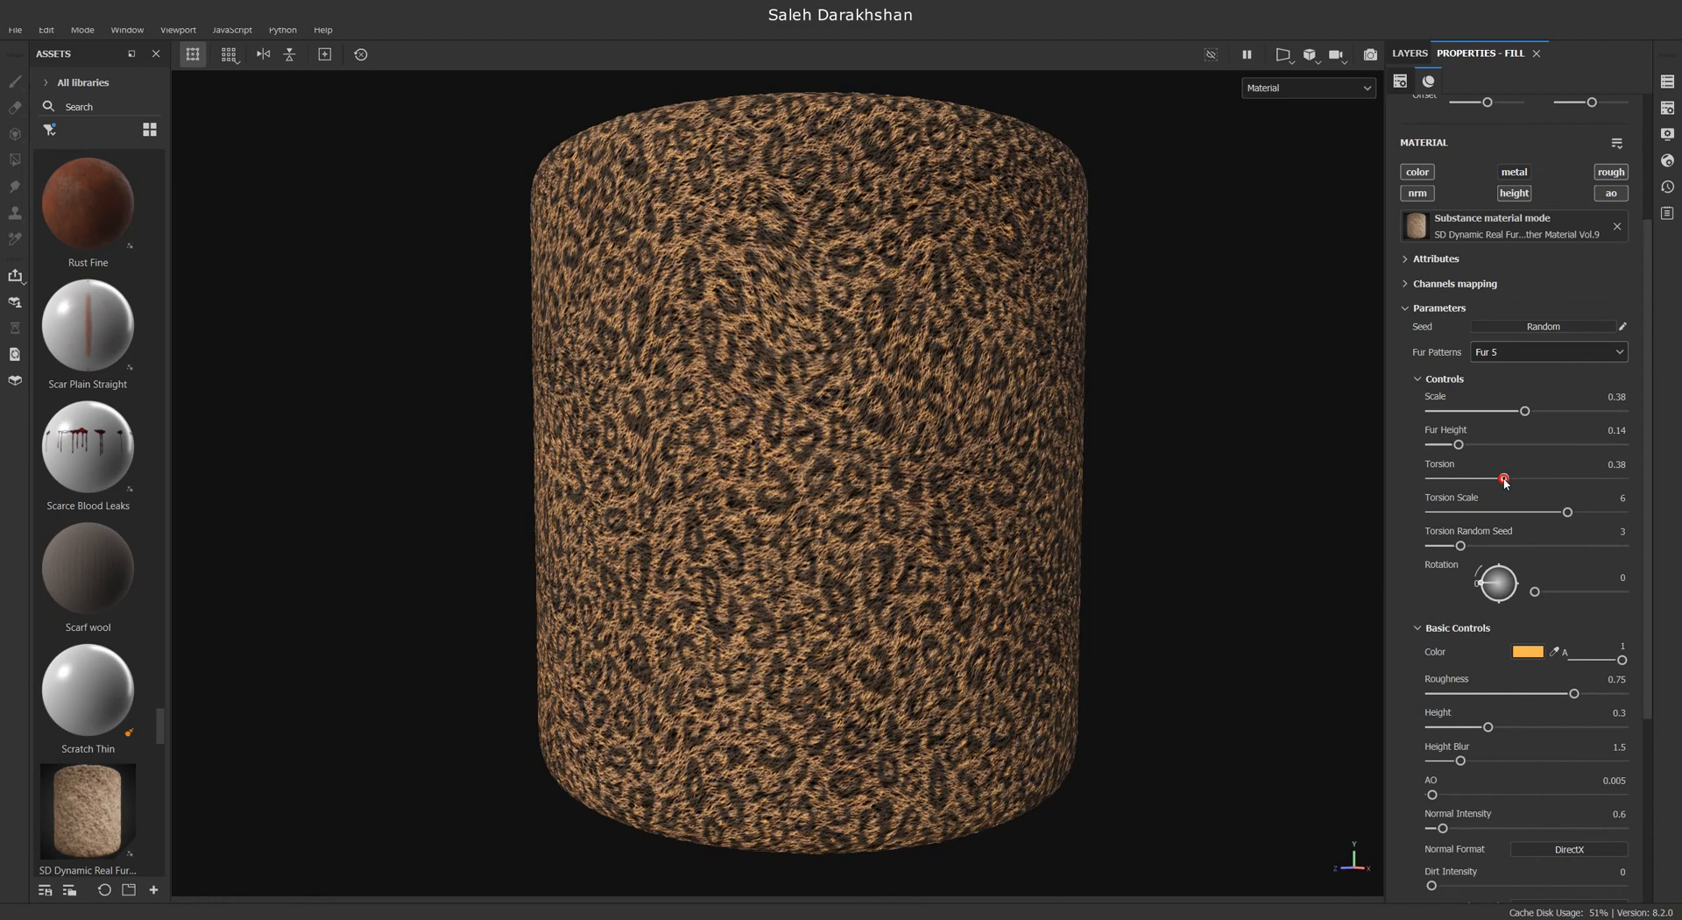
Shift the base fur Color to a paler yellow-orange, about FFCA7A, and inspect the leopard fur on the cylinder
scroll(1524, 605, "down", 1)
left_click(1528, 602)
left_click_drag(1503, 807, 1505, 802)
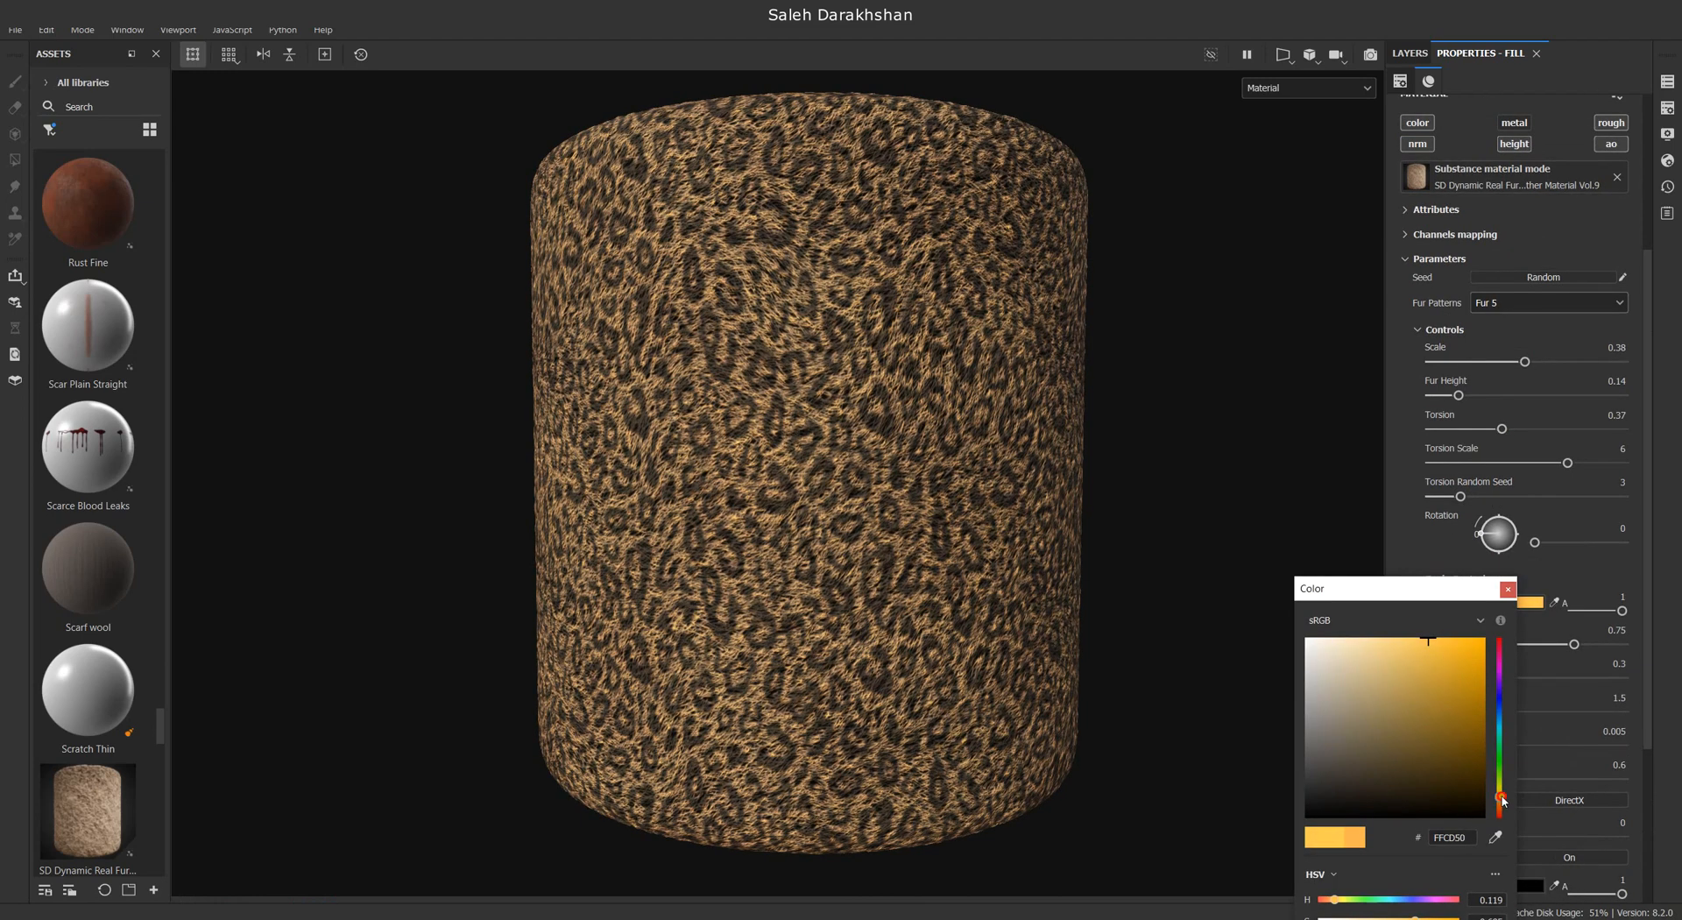
left_click_drag(1417, 639, 1397, 630)
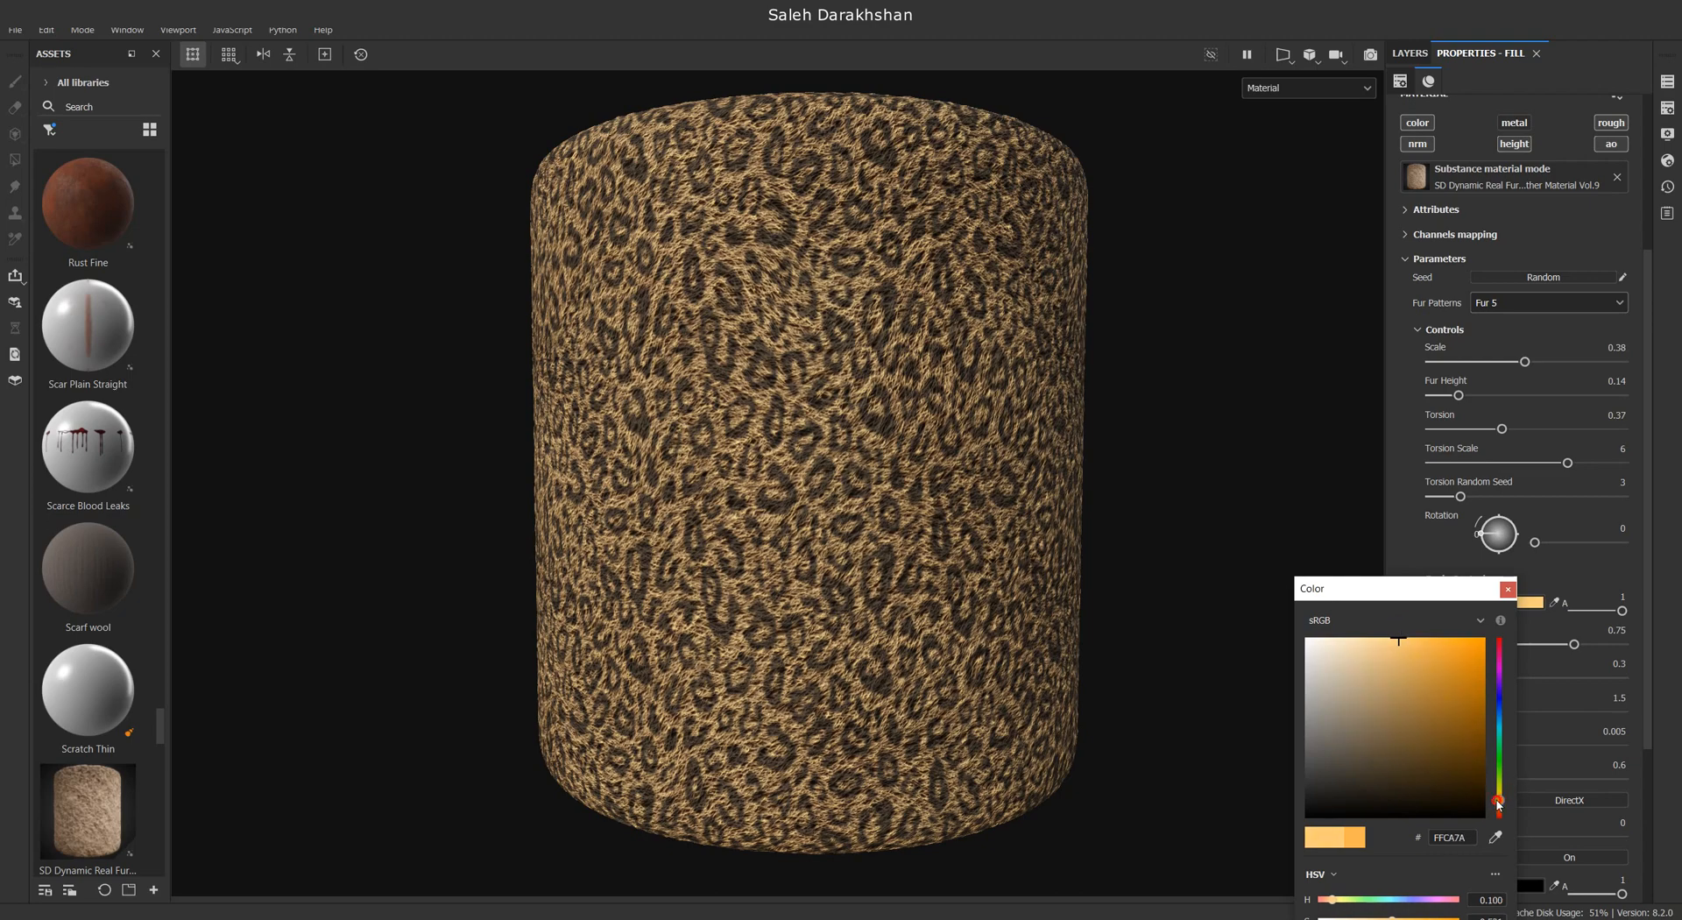
left_click(1506, 590)
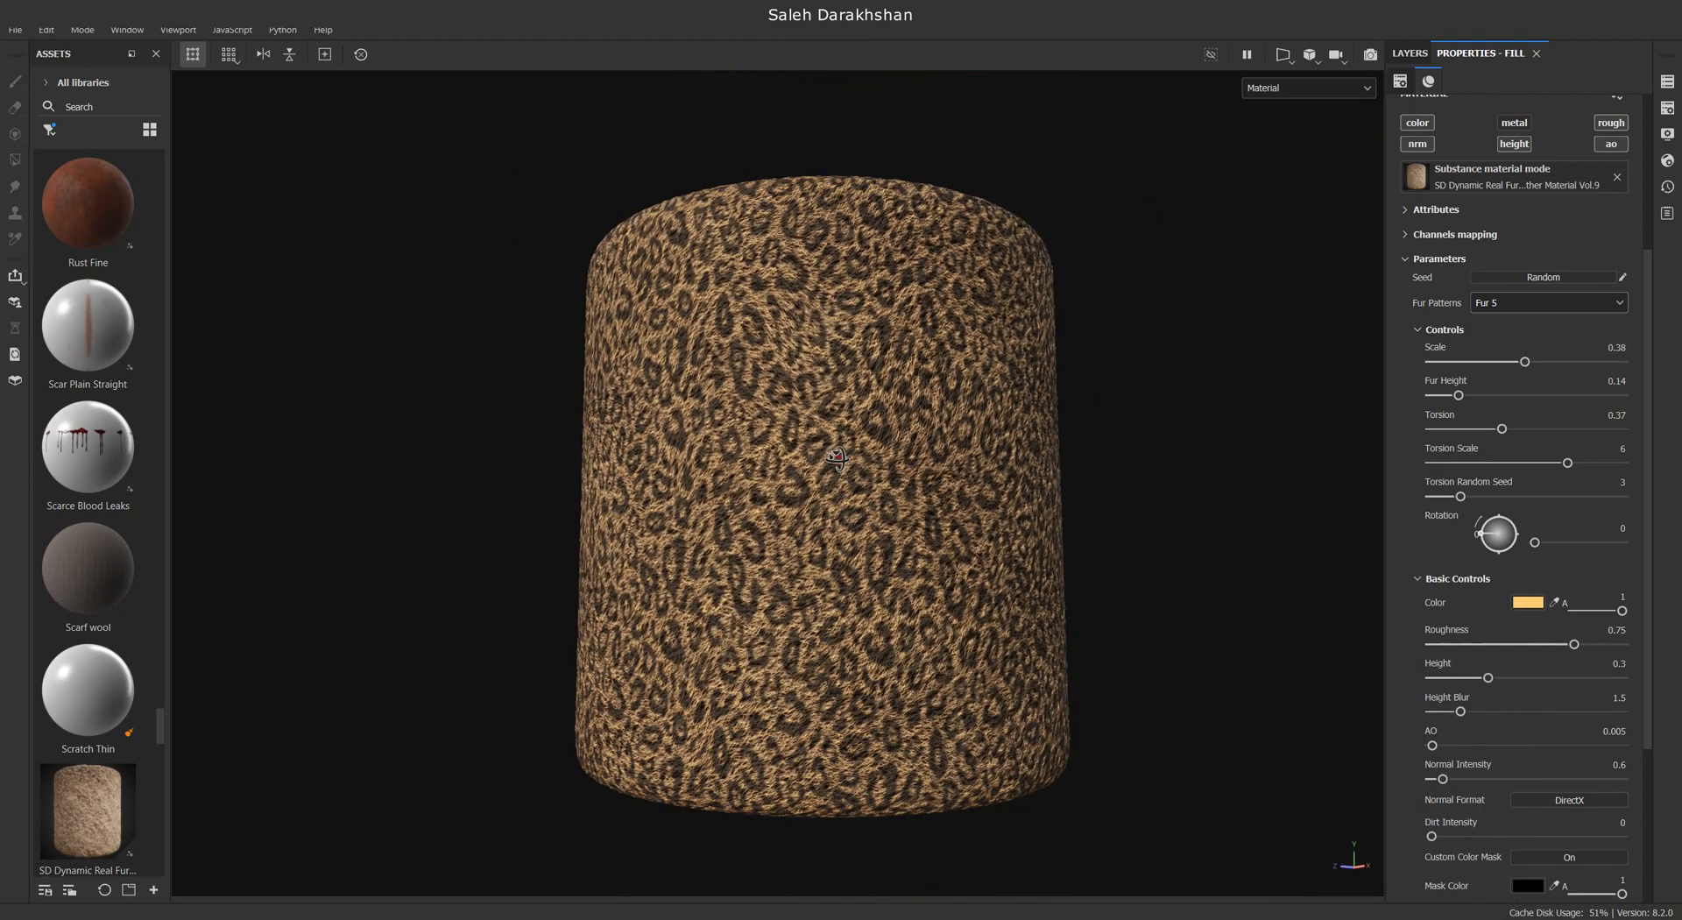
mouse_move(865, 460)
left_mouse_down("alt")
mouse_move(1025, 470)
mouse_move(851, 478)
mouse_move(876, 482)
left_mouse_up("alt")
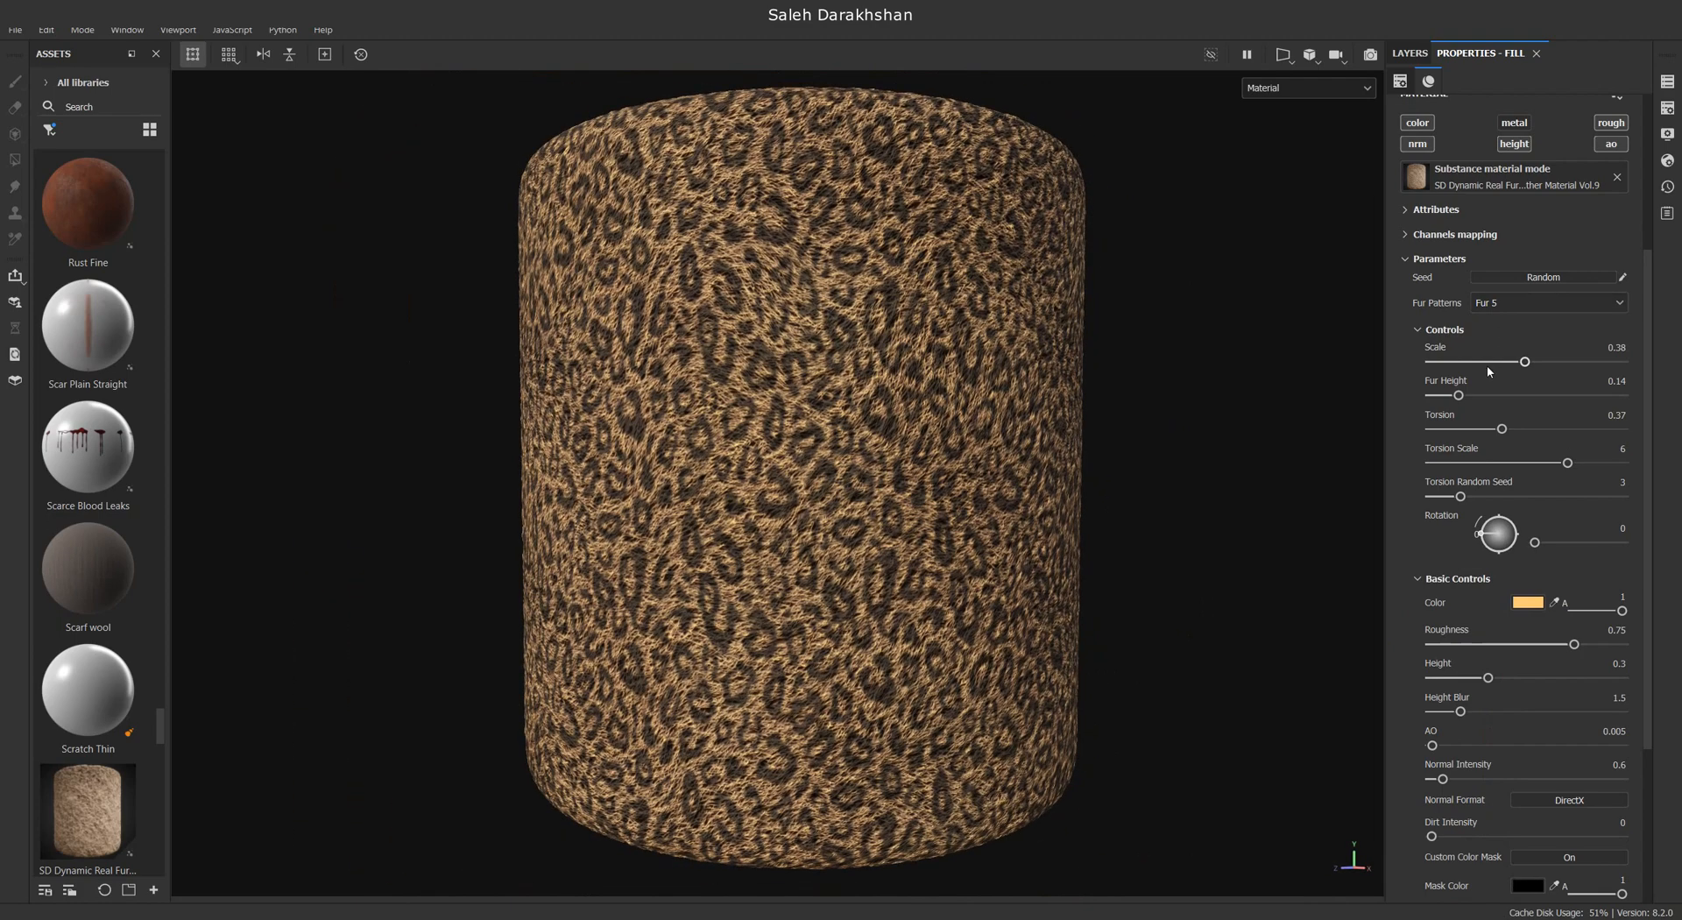
Replace the leopard image in the Custom Mask input with the Checker 1 texture
scroll(1488, 373, "down", 5)
left_click(1486, 850)
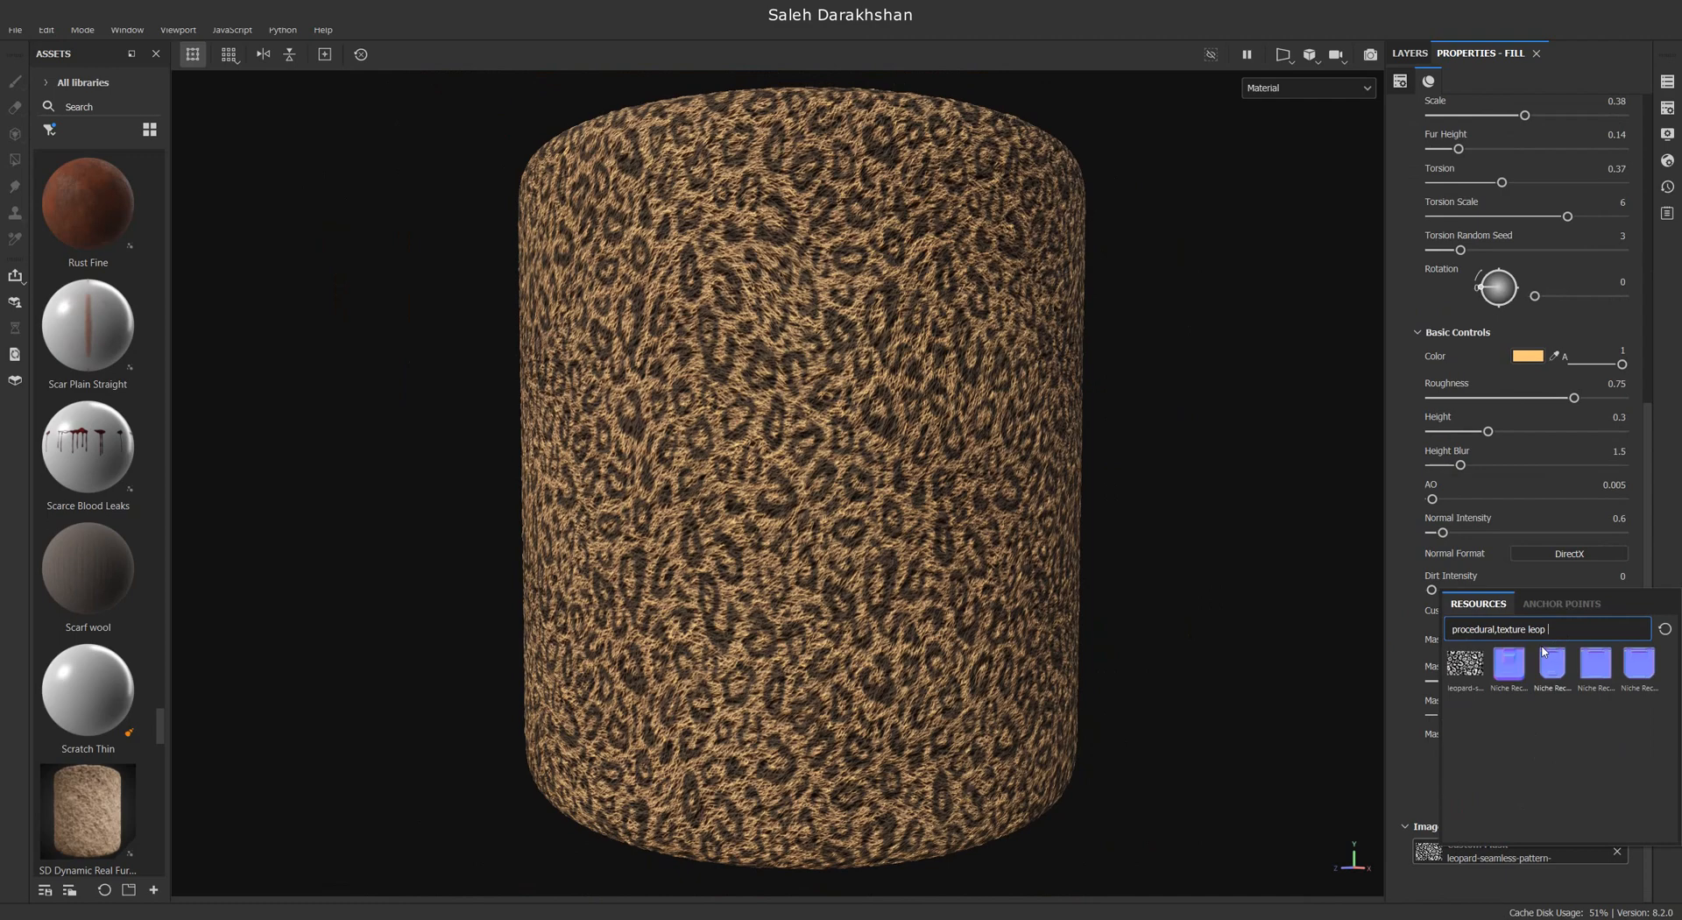
key("BackSpace")
key("BackSpace")
key("BackSpace")
key("BackSpace")
scroll(1621, 722, "down", 3)
left_click(1601, 801)
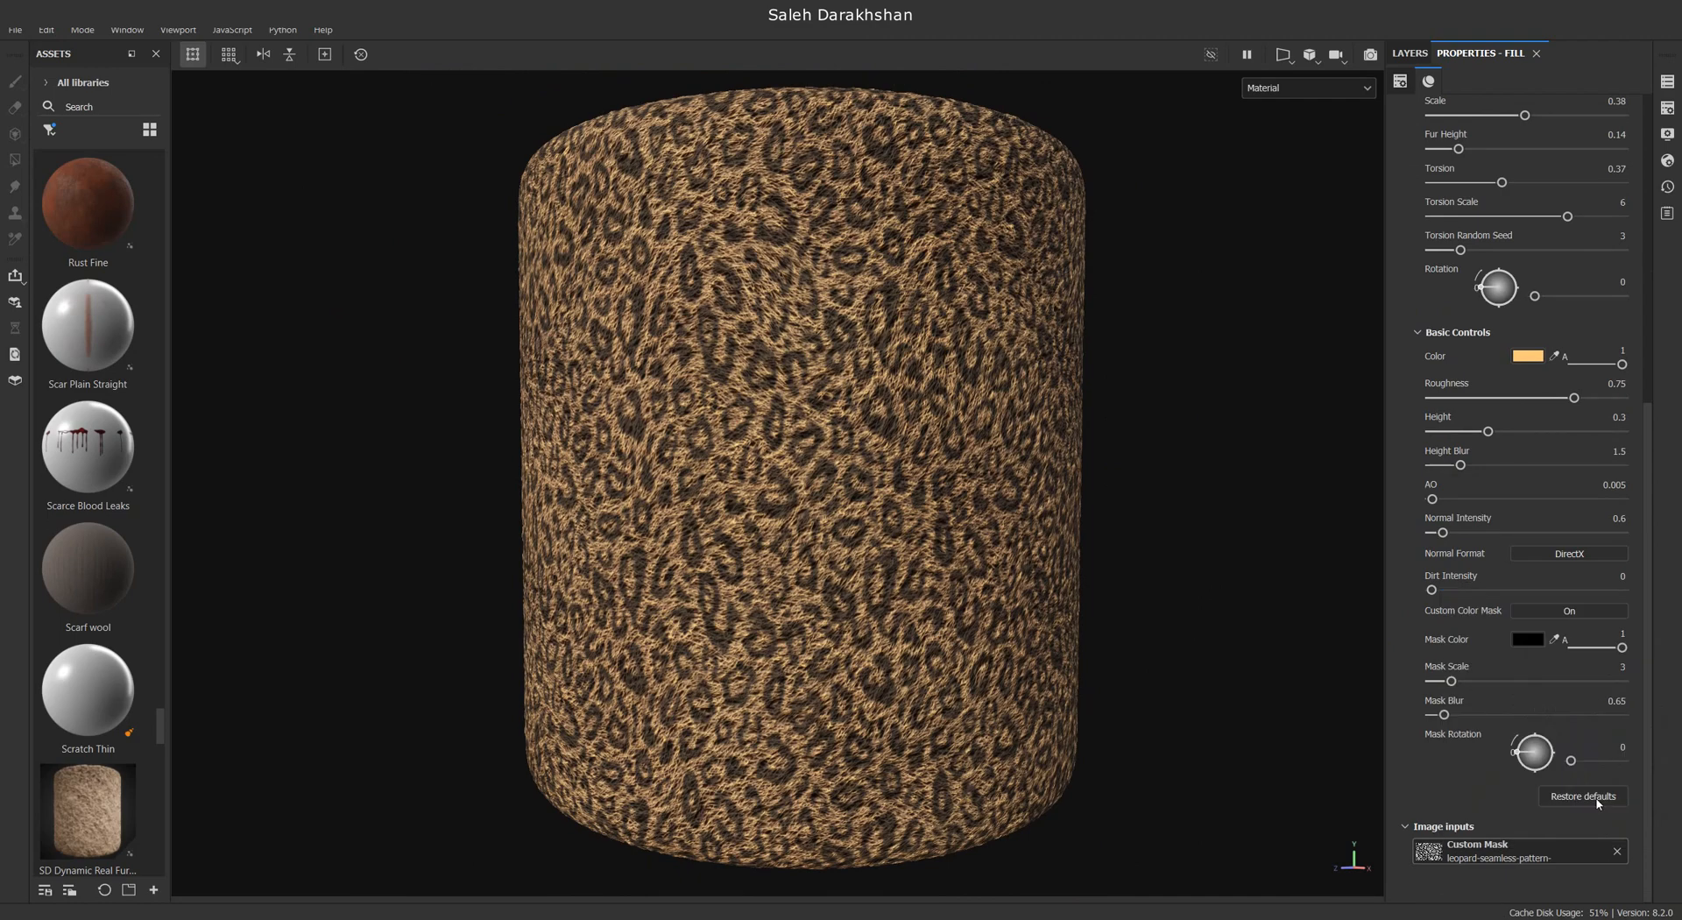
Set the checker mask's Mask Scale to 7, Mask Blur to 1.72 and Mask Color to blue
left_click_drag(1456, 686, 1479, 732)
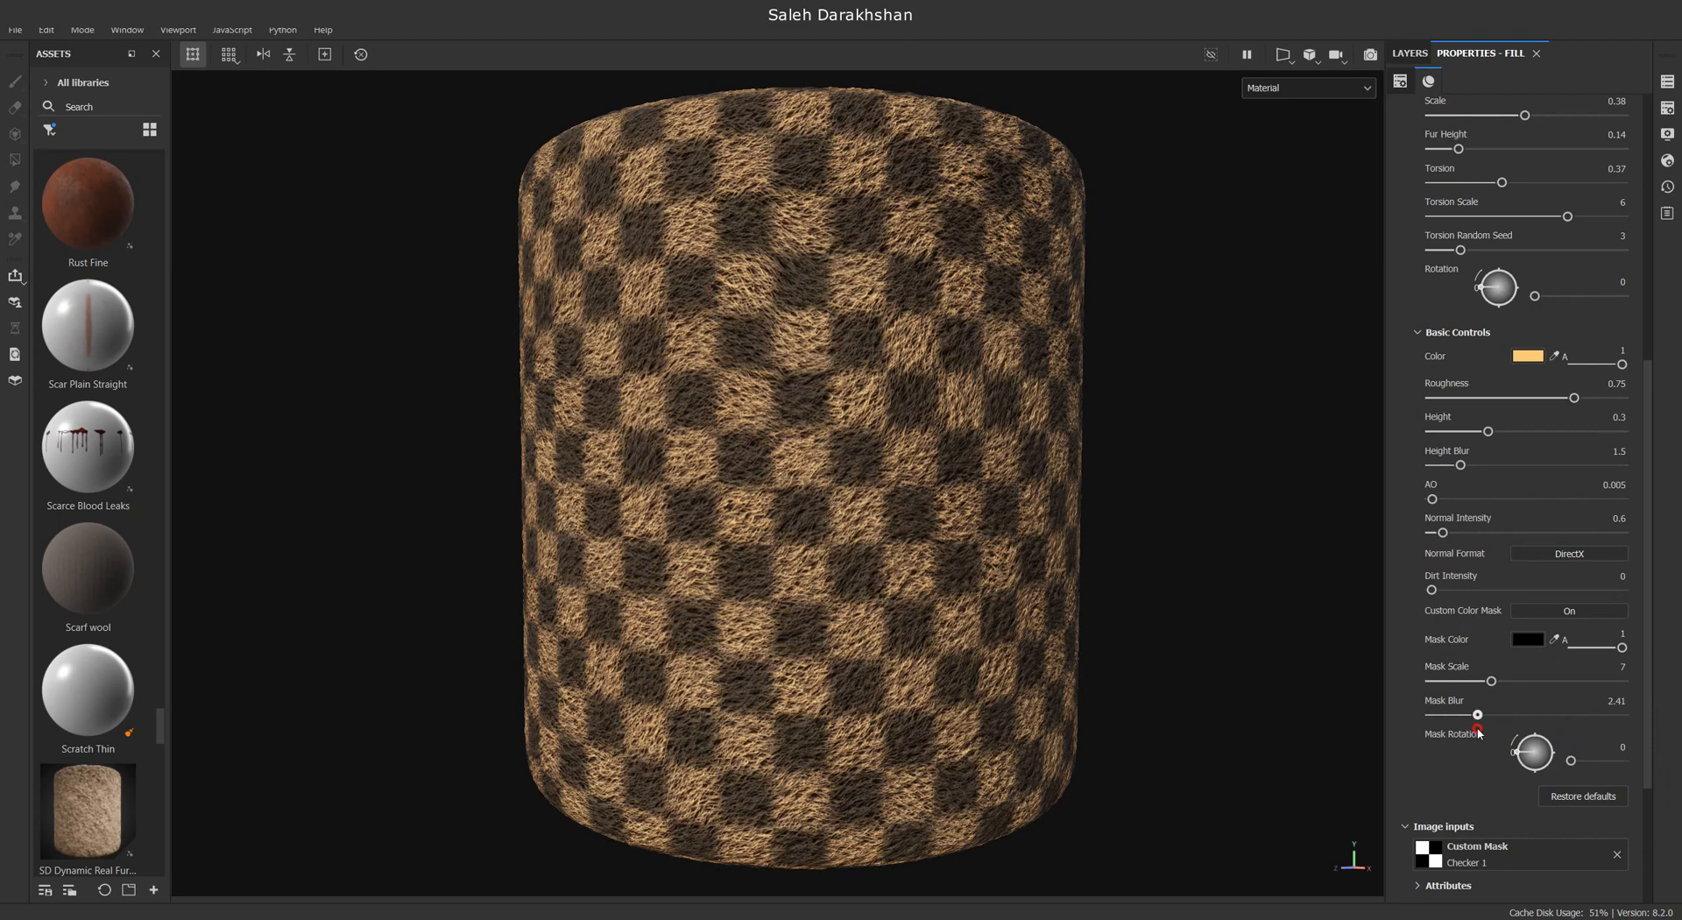
left_click(1528, 639)
left_click_drag(1398, 766, 1470, 689)
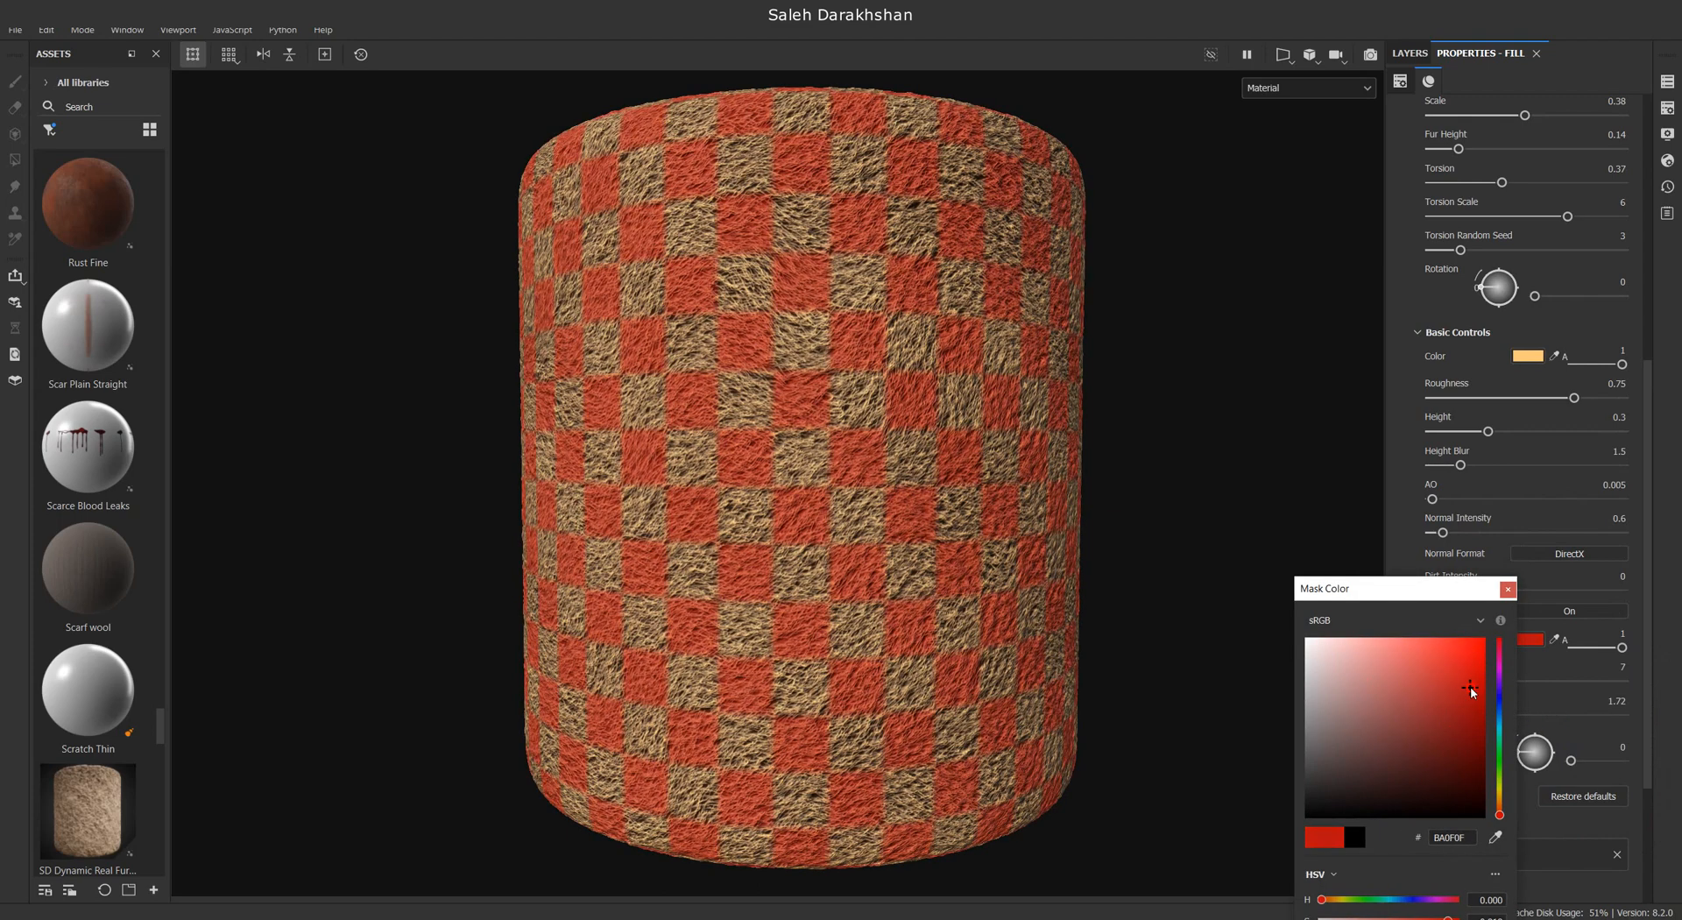
left_click_drag(1502, 769, 1500, 708)
left_click(1508, 589)
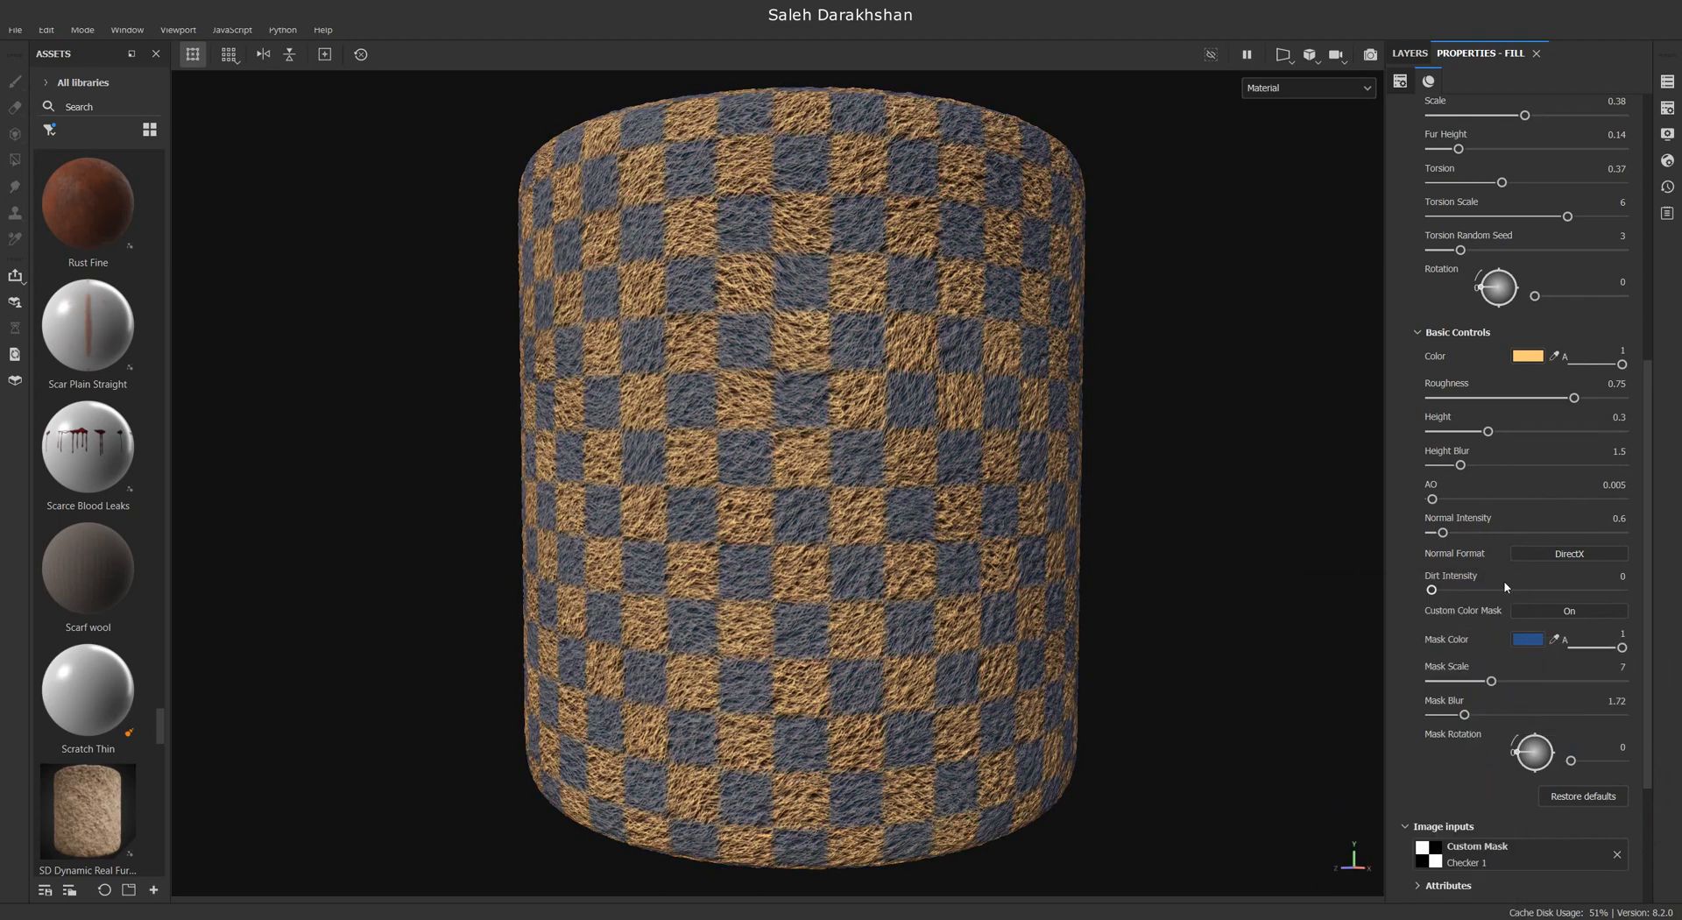
Switch the Fur Patterns setting to Fur 10 with the checker mask applied
scroll(1464, 565, "up", 3)
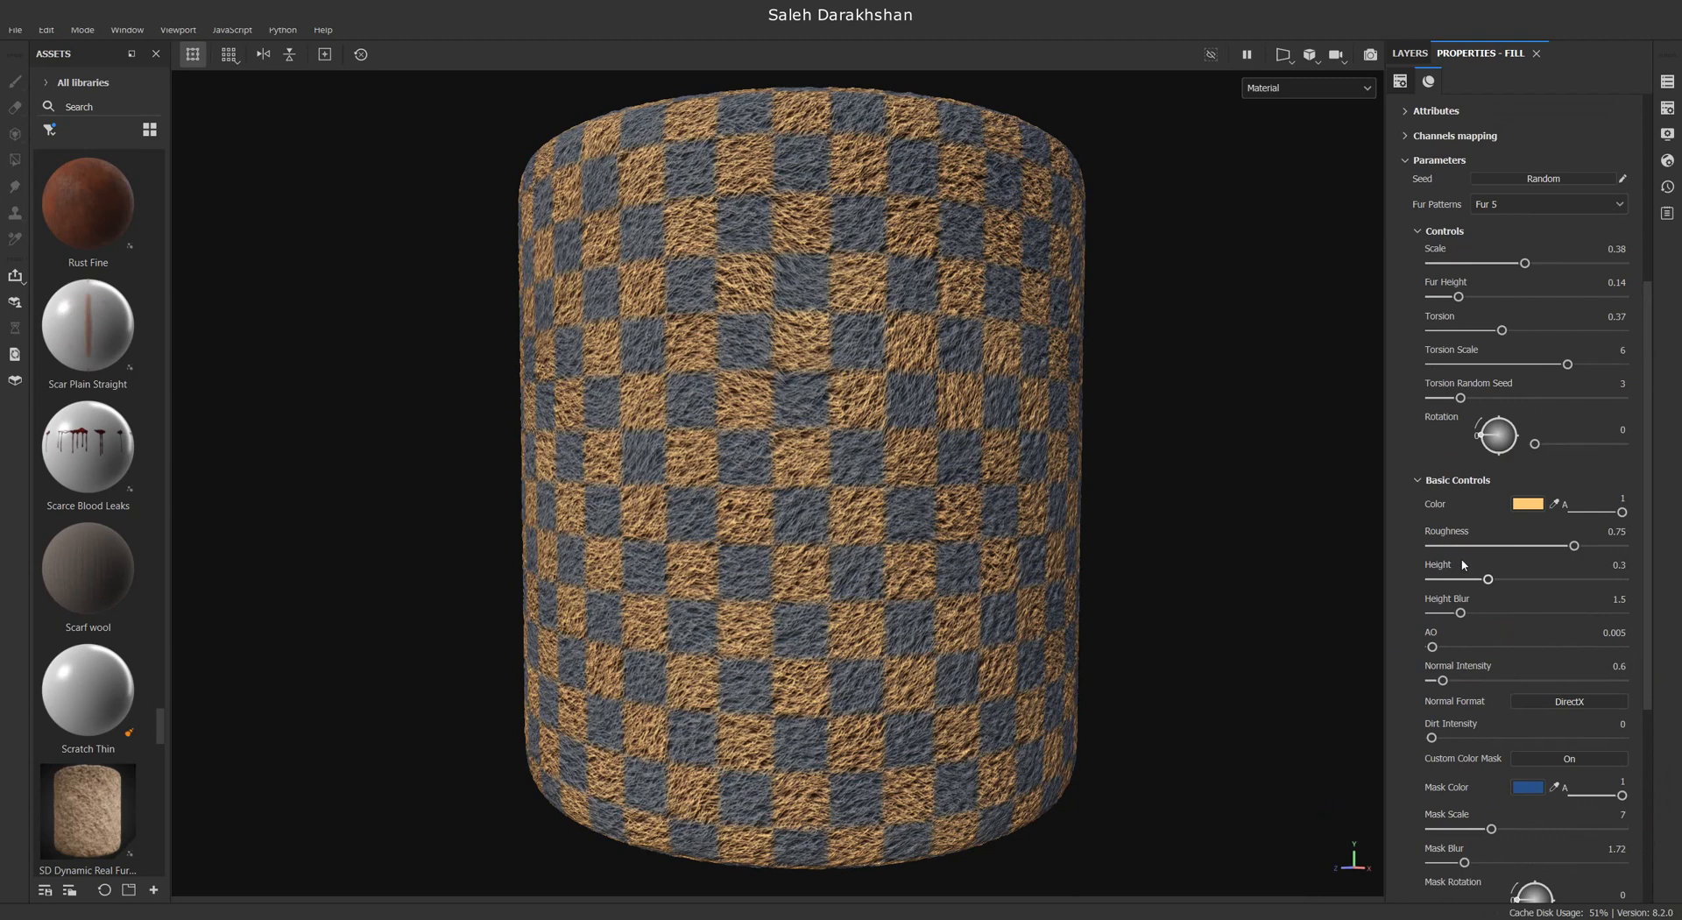
left_click(1503, 204)
left_click(1516, 372)
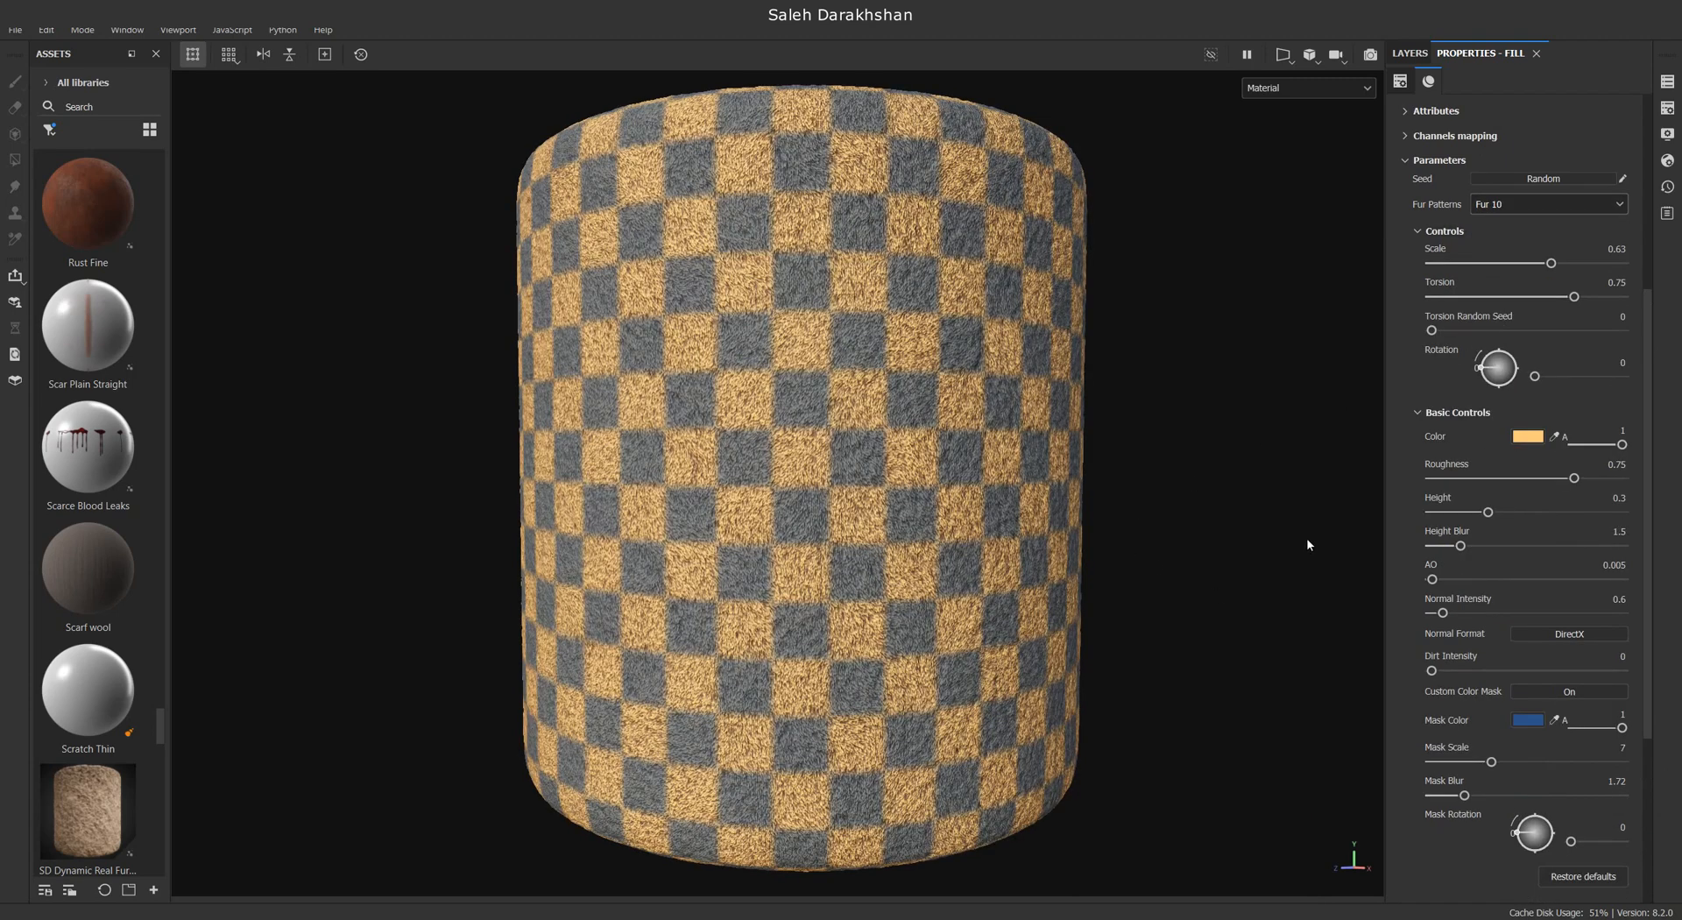
Turn off Custom Color Mask and switch the fur pattern to Fur 9
left_click(1570, 692)
left_click(1504, 323)
left_click(1489, 474)
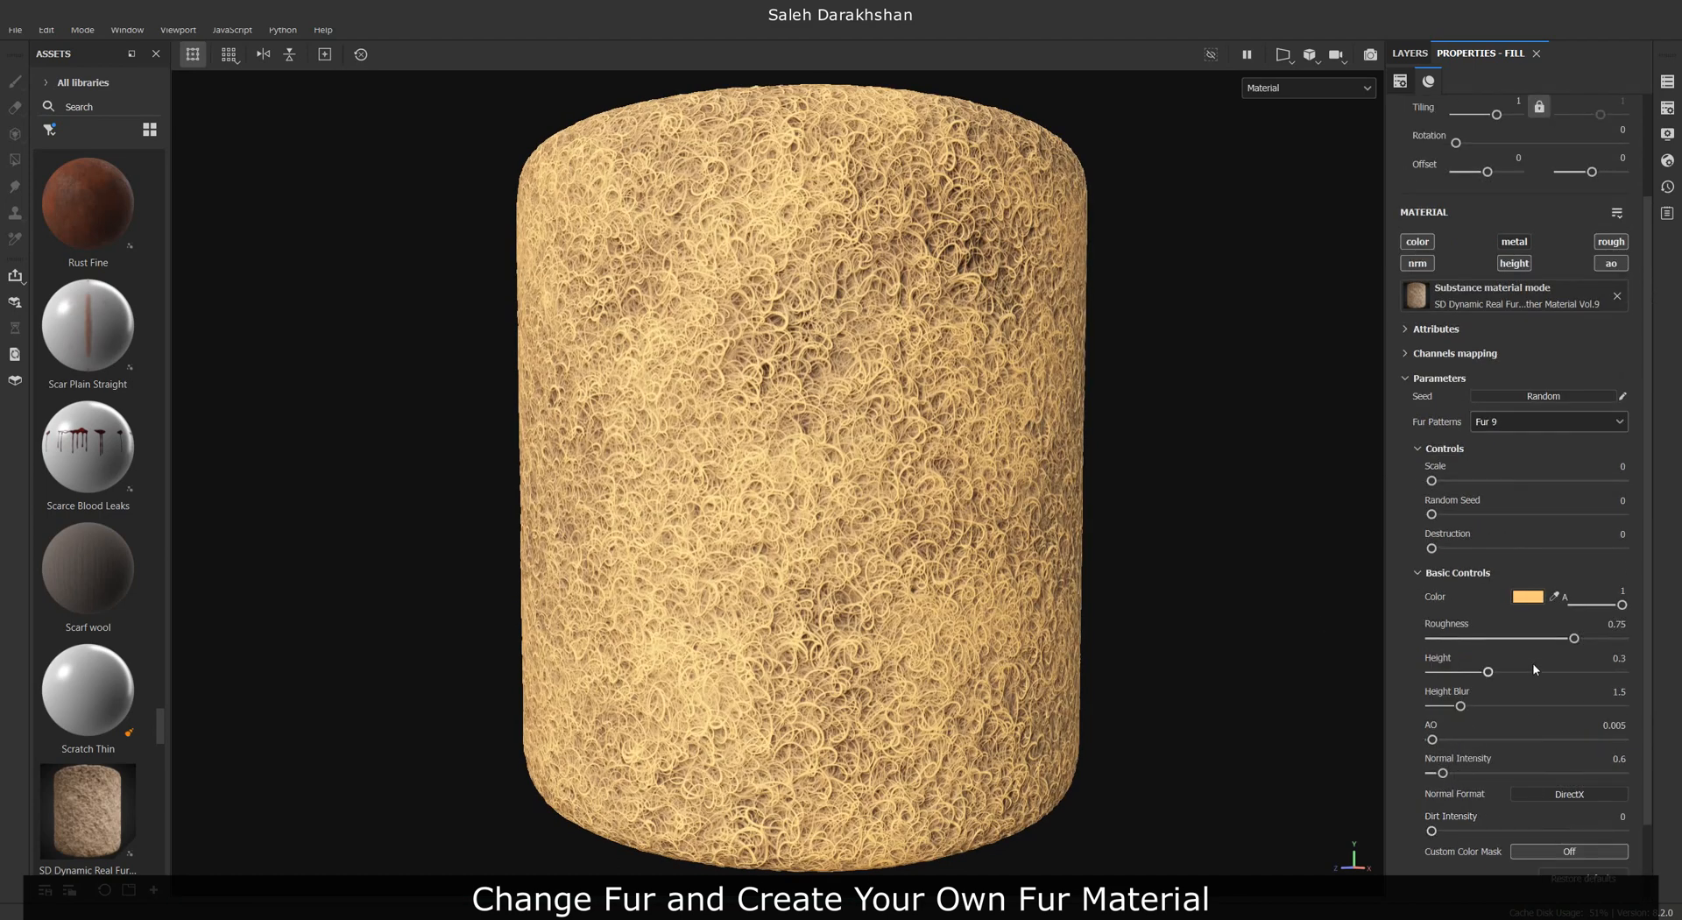
left_click(1538, 754)
left_click(1512, 755)
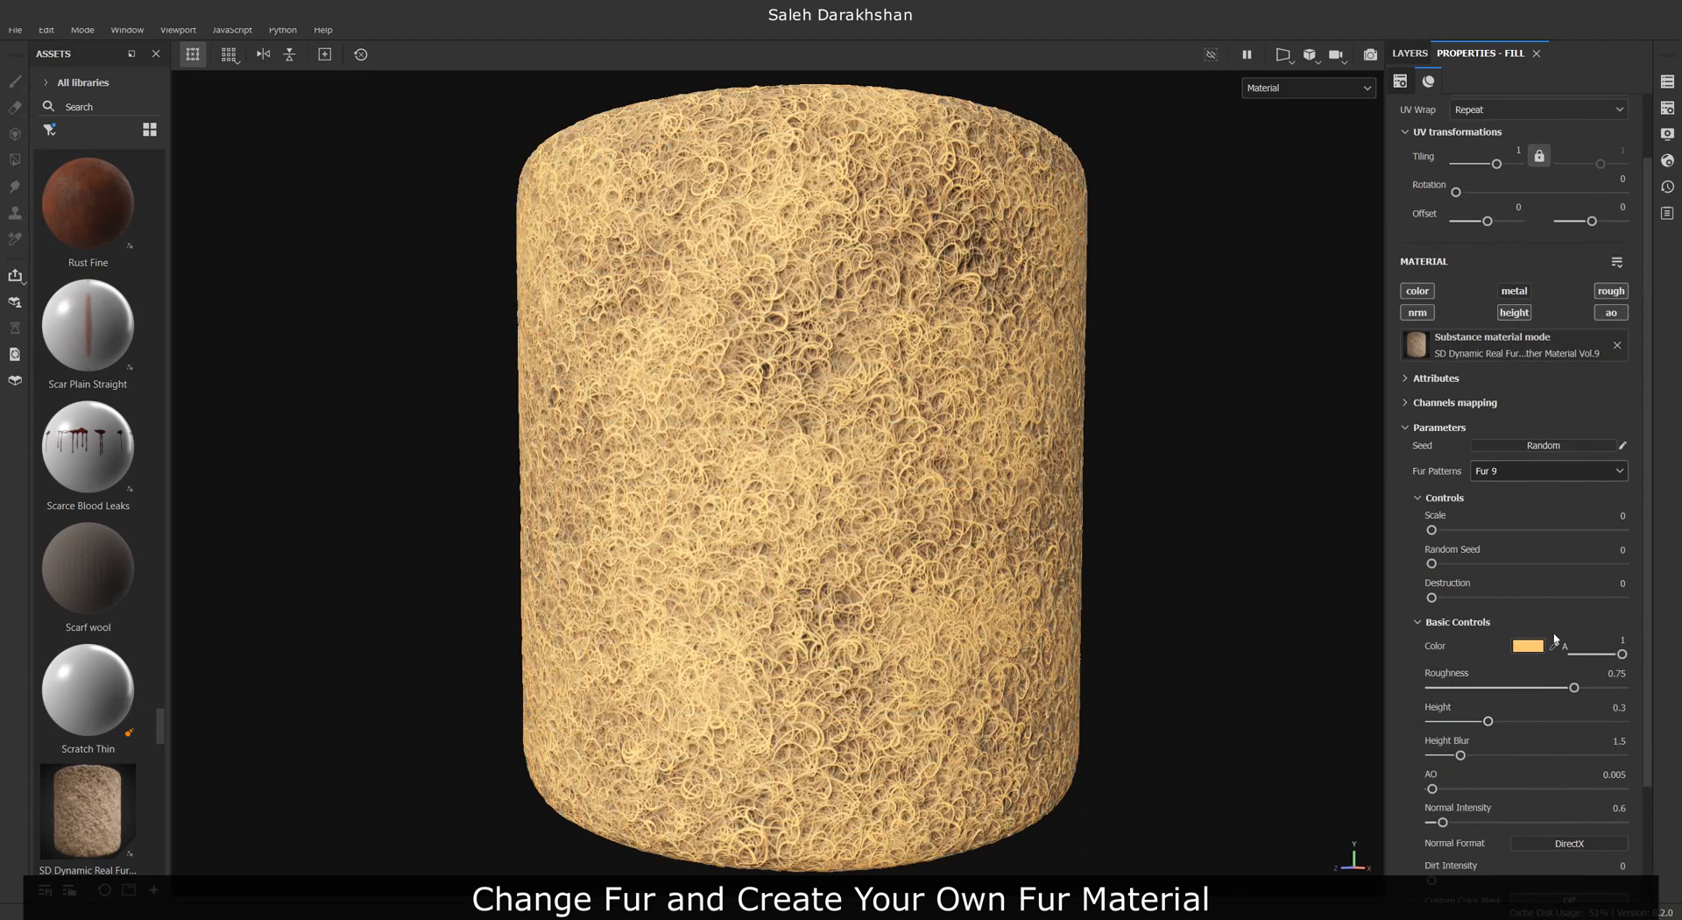
Change Fur 9's base Color to a muted beige, about CFBEA5
left_click(1529, 646)
left_click_drag(1389, 653, 1344, 674)
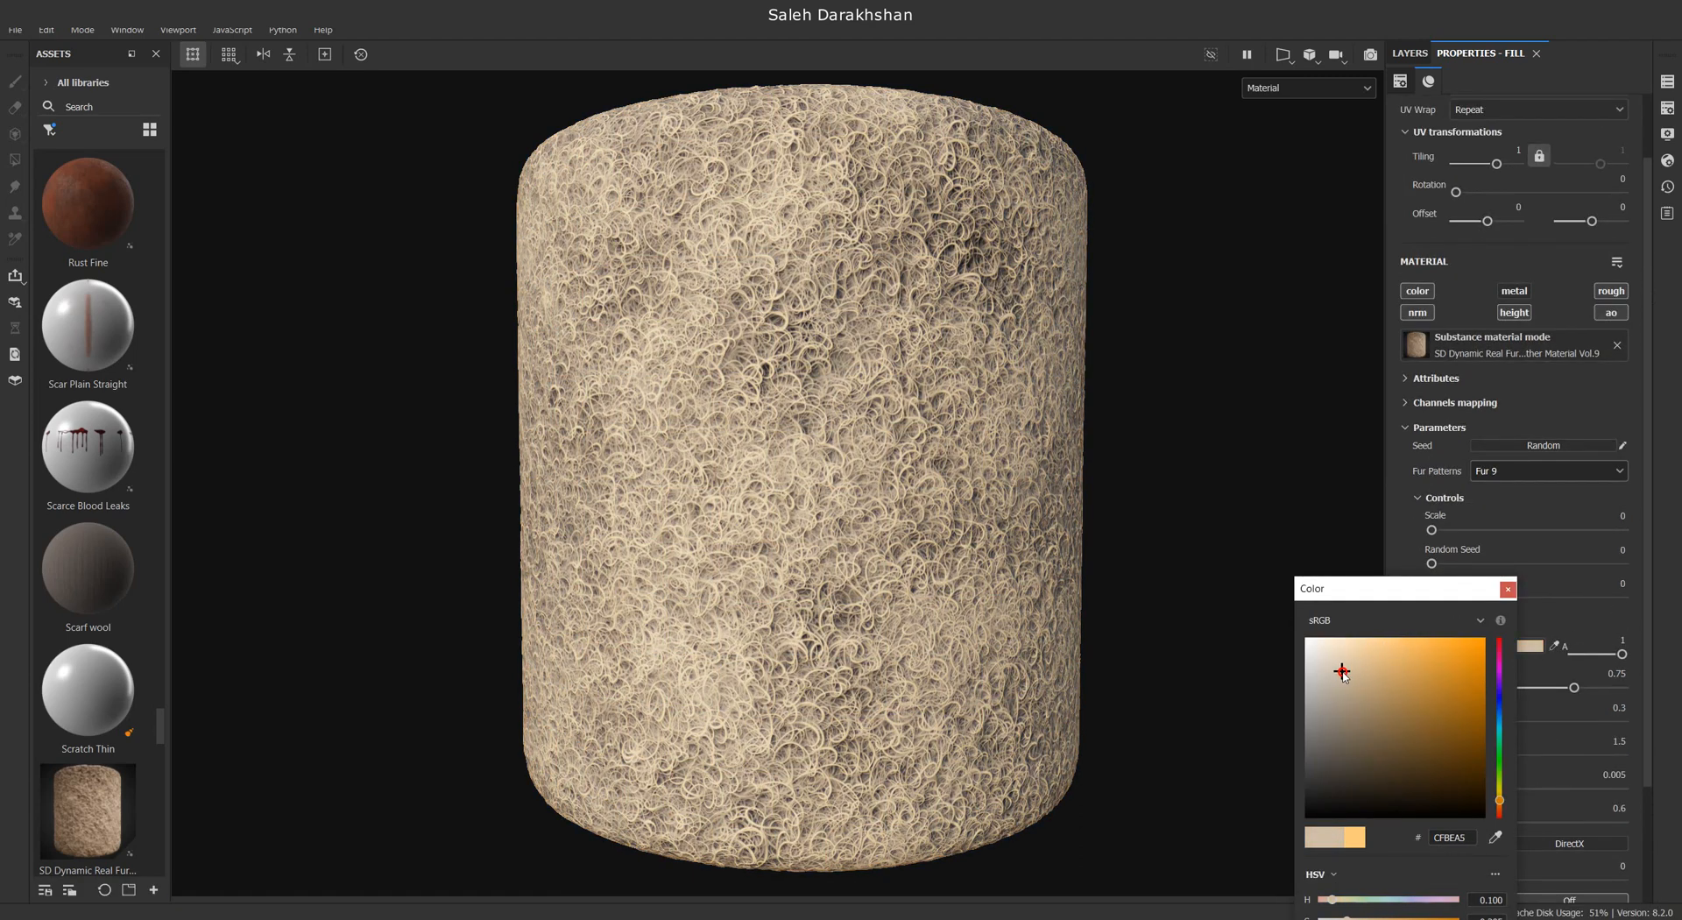
left_click(1508, 590)
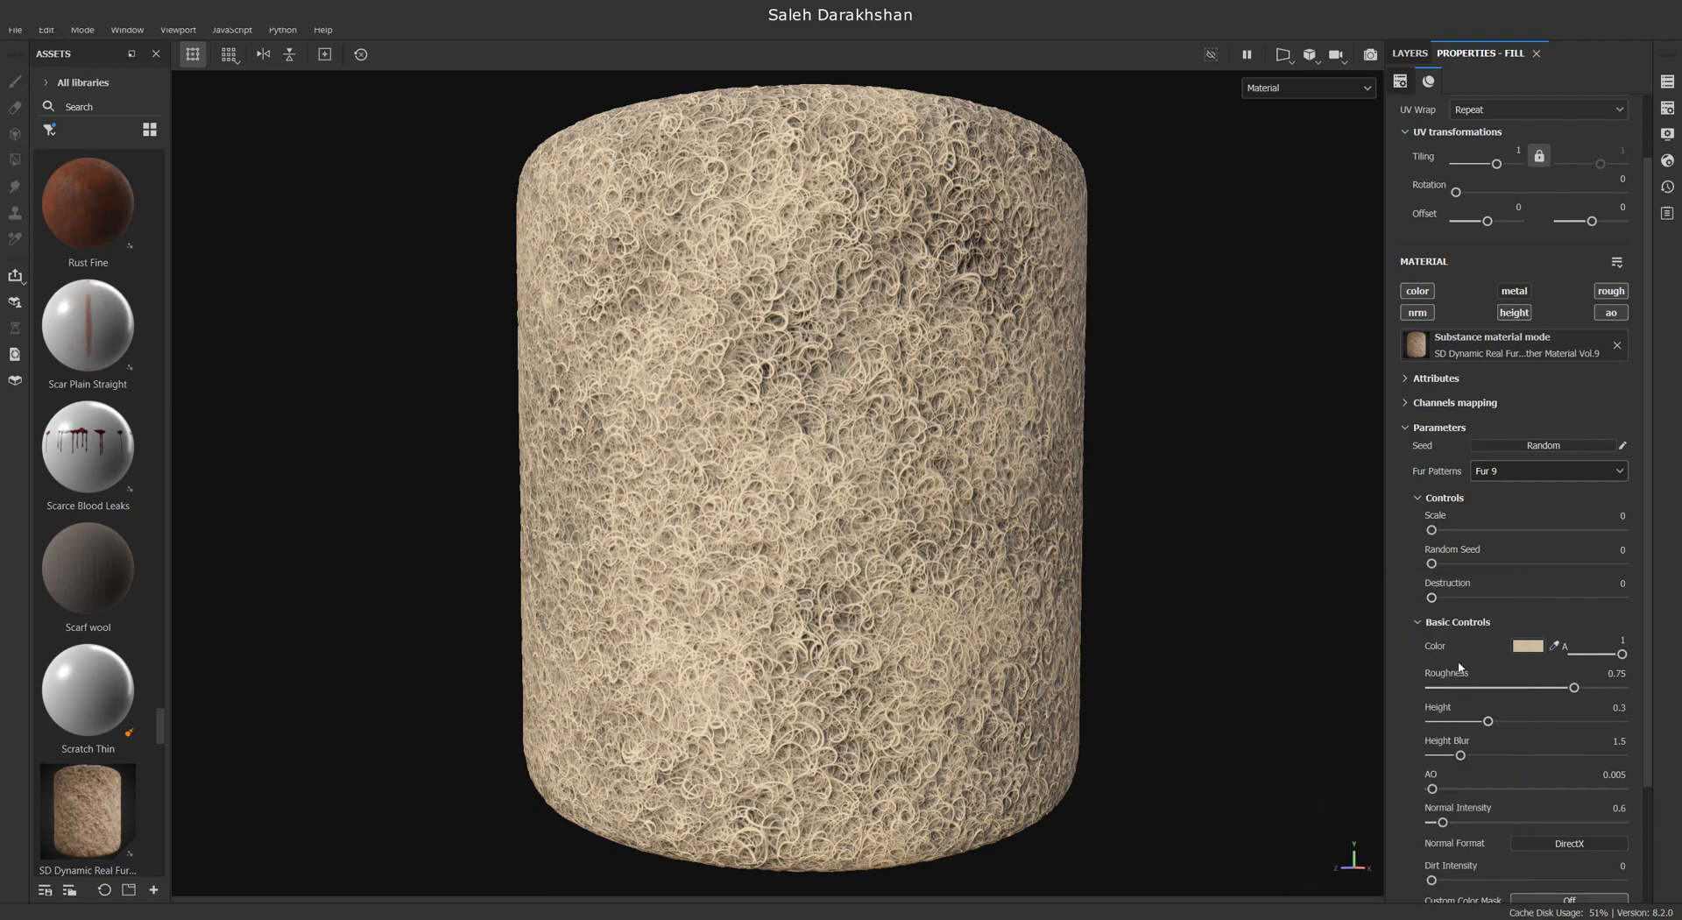
Set Fur 9's Scale to 0.66, Random Seed to 10 and Destruction to 0.7
scroll(1446, 661, "up", 2)
left_click_drag(1443, 611, 1558, 611)
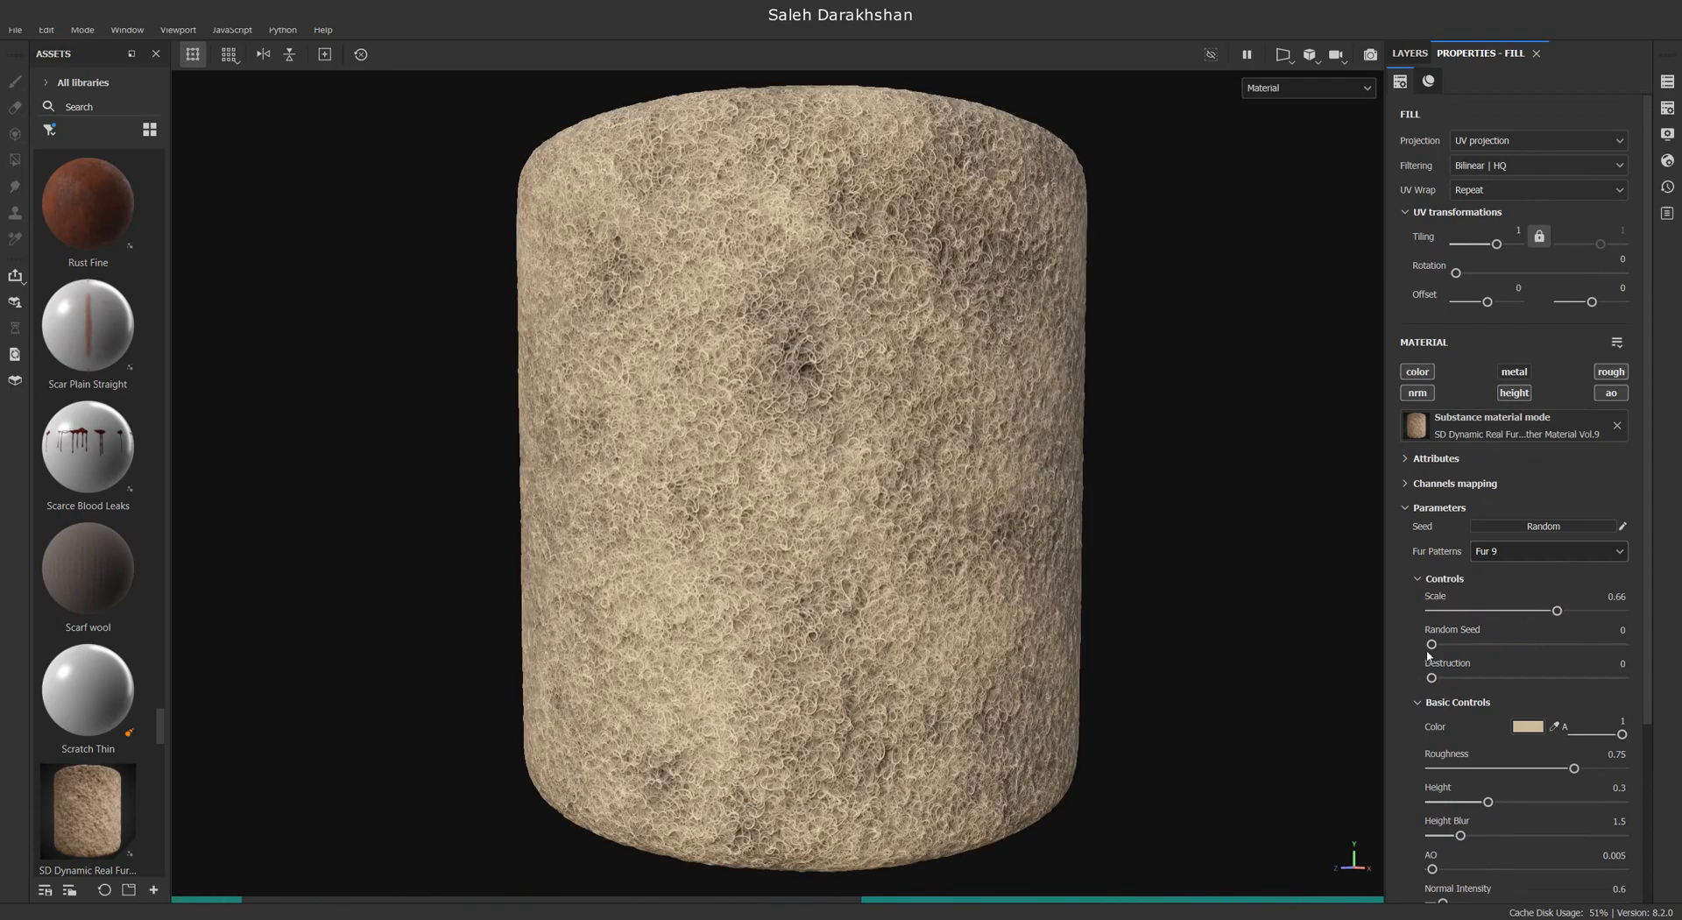
left_click_drag(1433, 645, 1518, 640)
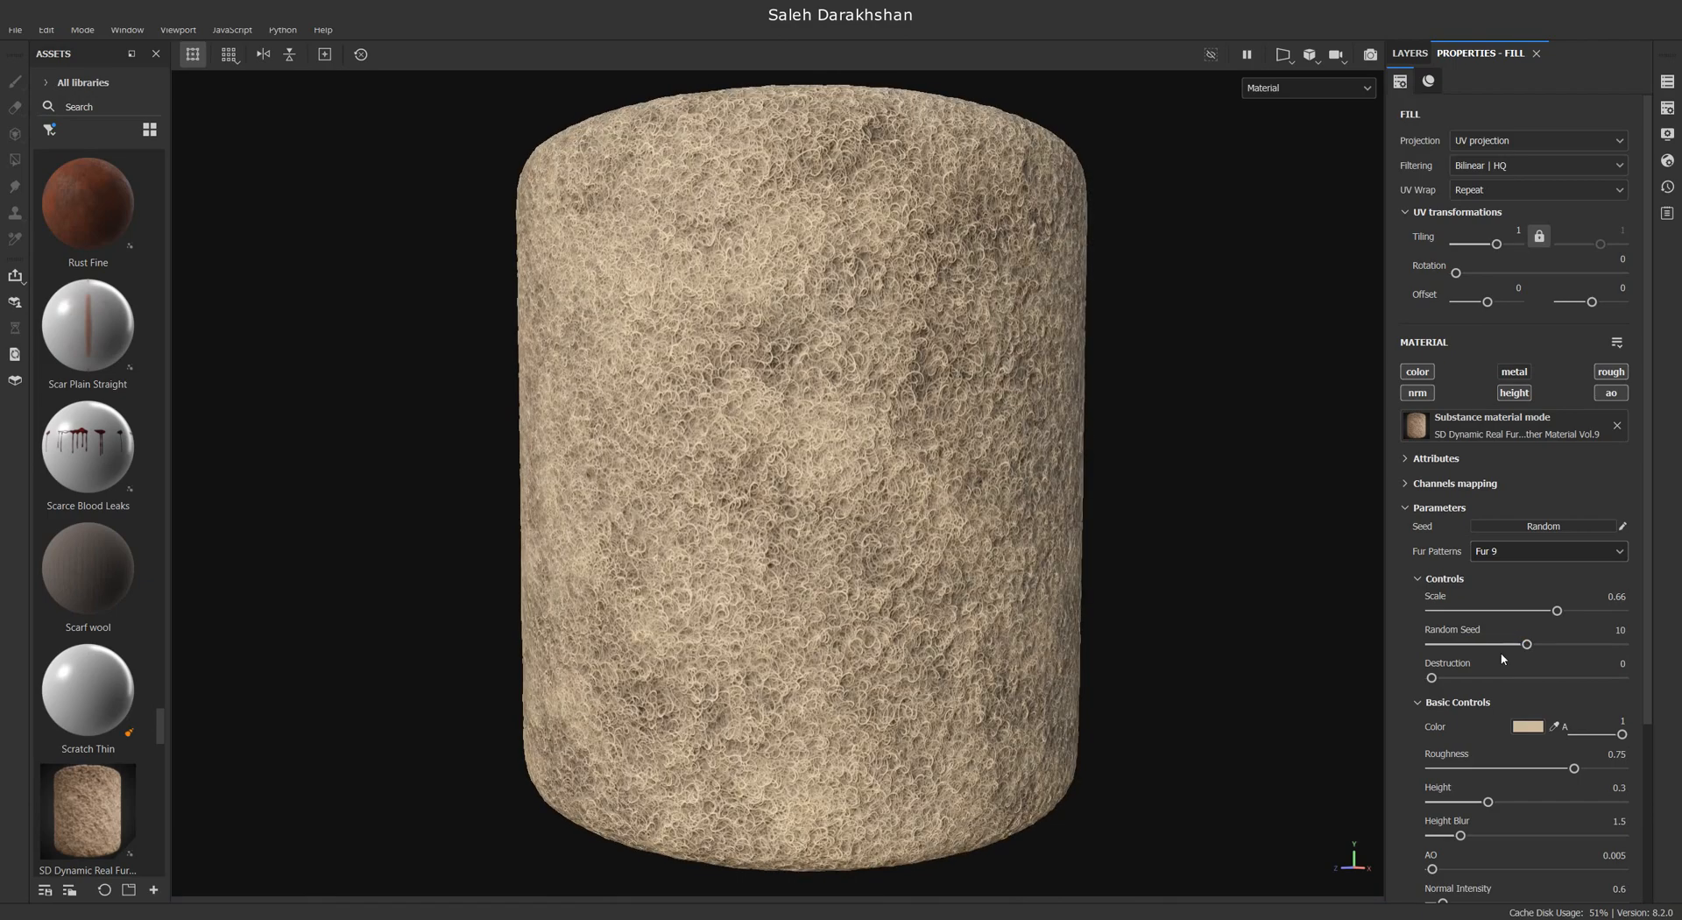
left_click_drag(1485, 680, 1592, 668)
left_click(1567, 676)
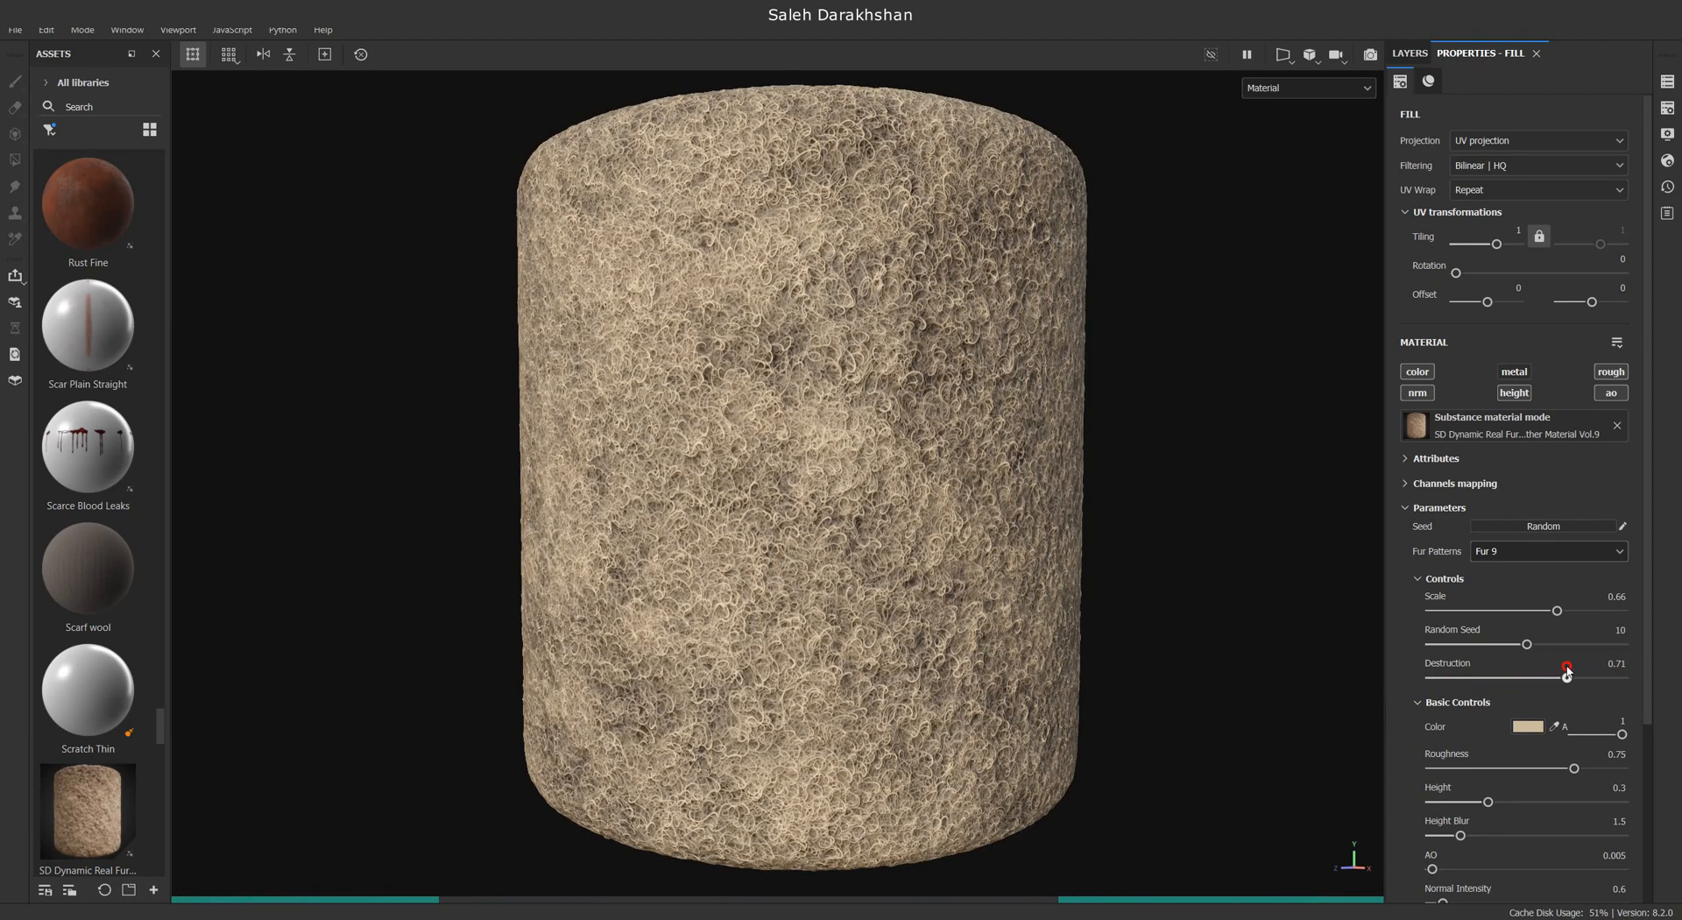
Desaturate Fur 9's base Color to a light grayish beige, about CCC3B6
left_click(1528, 726)
left_click_drag(1344, 650, 1321, 678)
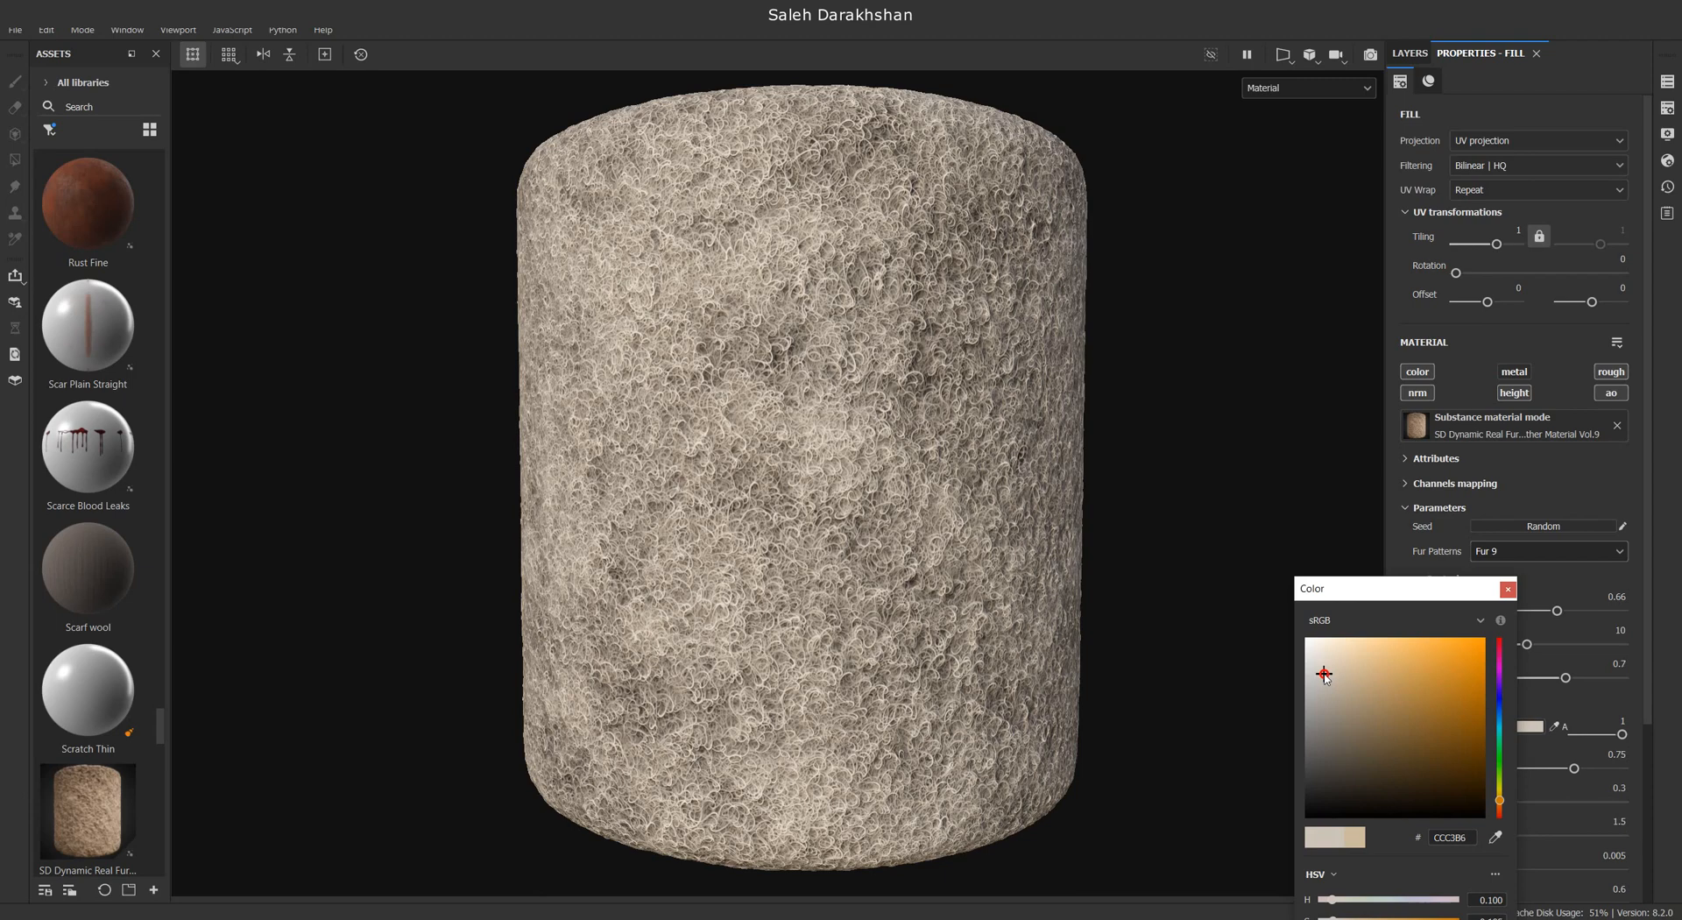
left_click(1507, 589)
Add dirt to Fur 9 with Dirt Intensity 0.25, Dirt Random Seed 5 and a dark gray dirt color (232323)
scroll(1470, 622, "down", 3)
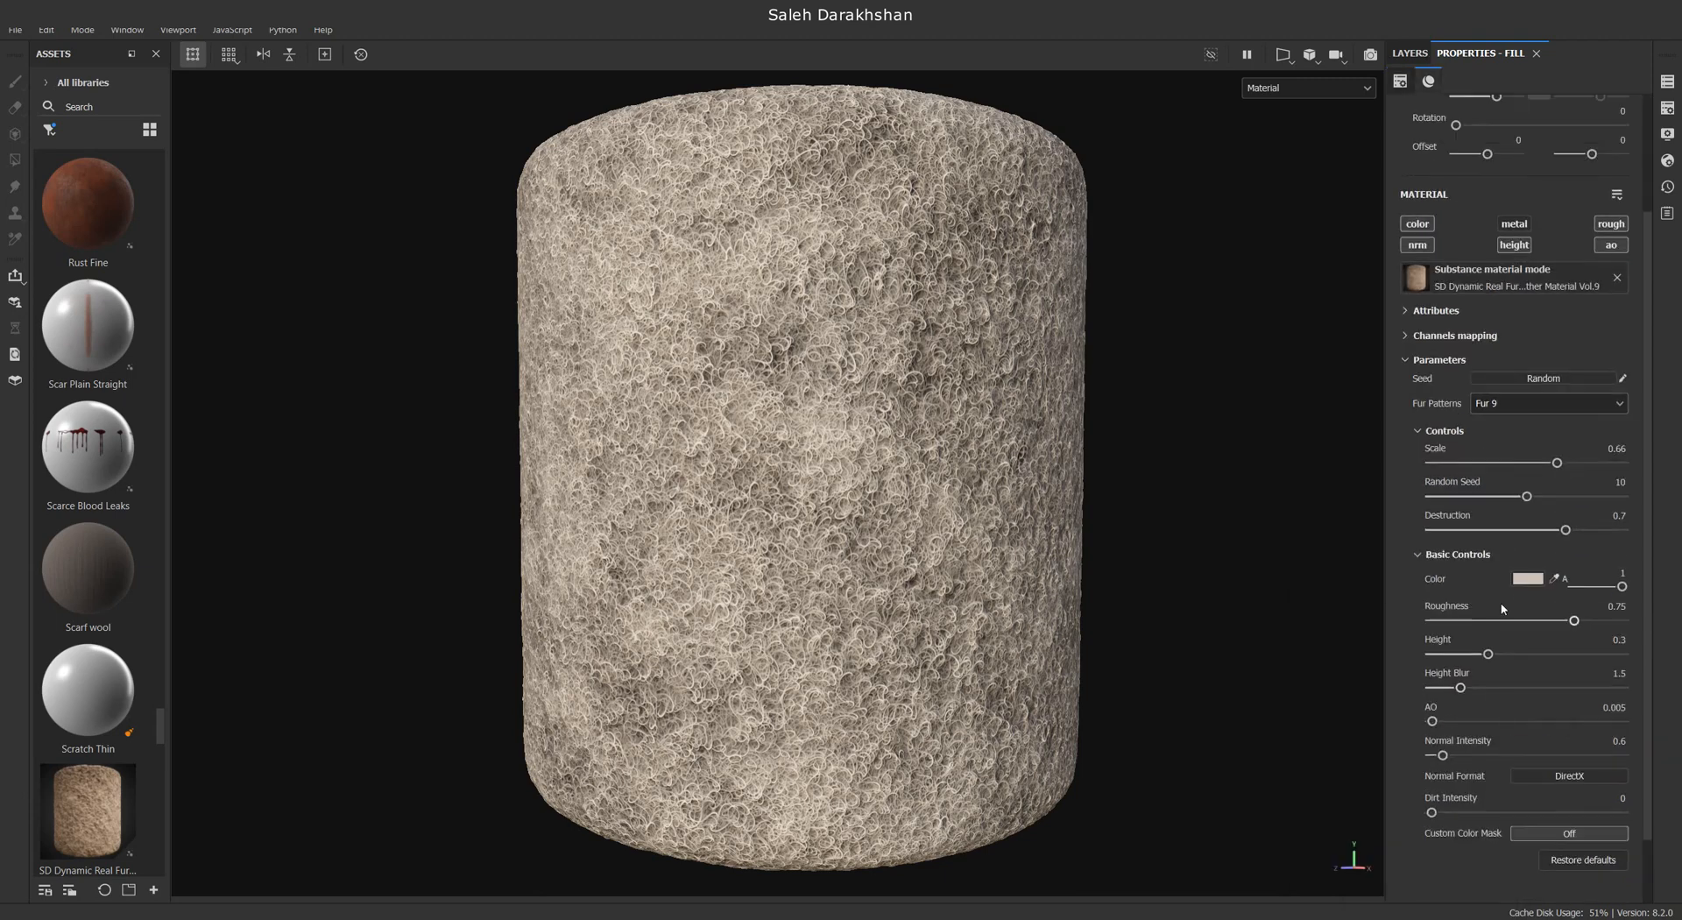
scroll(1490, 637, "down", 1)
left_click_drag(1432, 764, 1557, 760)
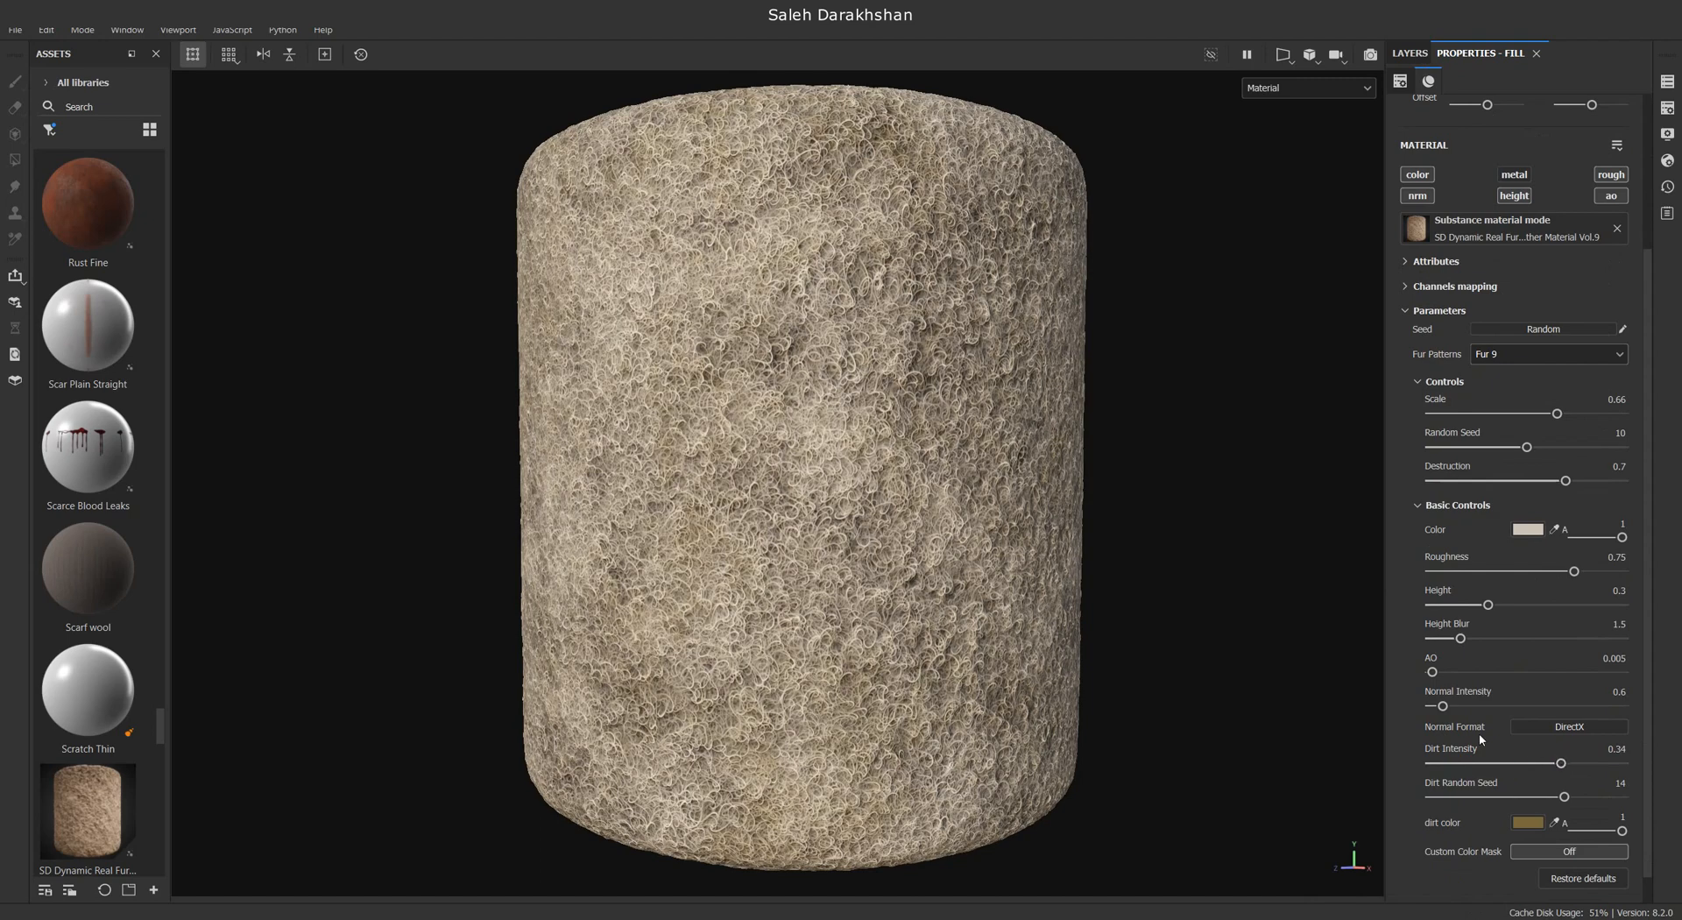
scroll(1514, 756, "down", 1)
left_click(1526, 791)
left_click_drag(1419, 786, 1245, 793)
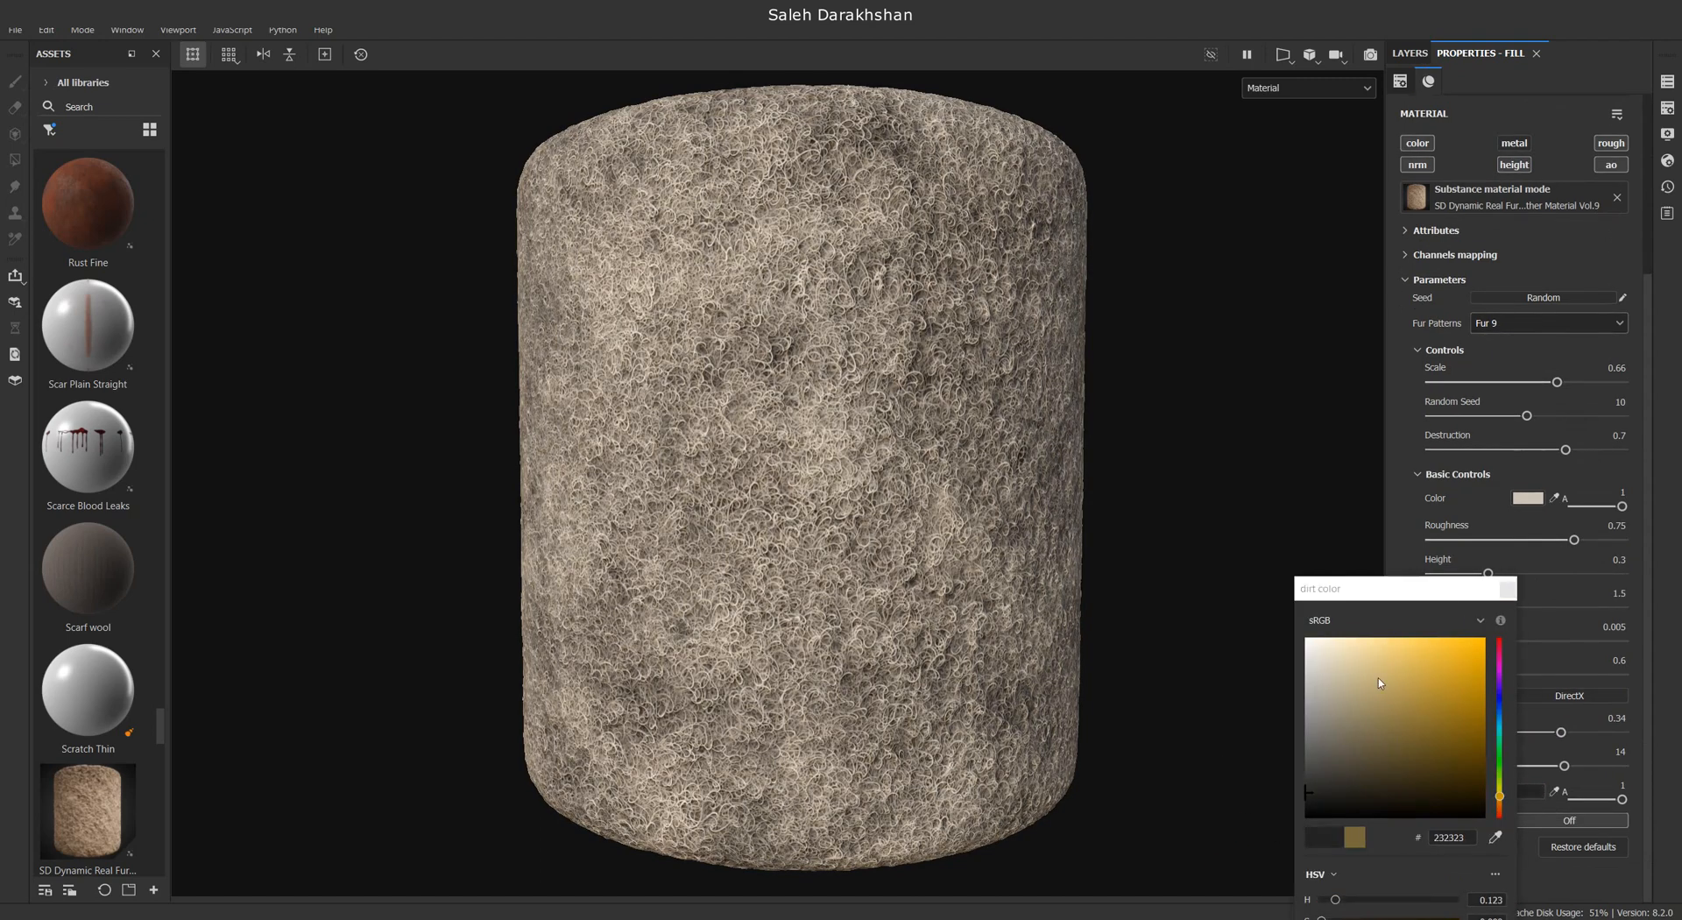
left_click(1507, 588)
left_click_drag(1565, 765, 1528, 751)
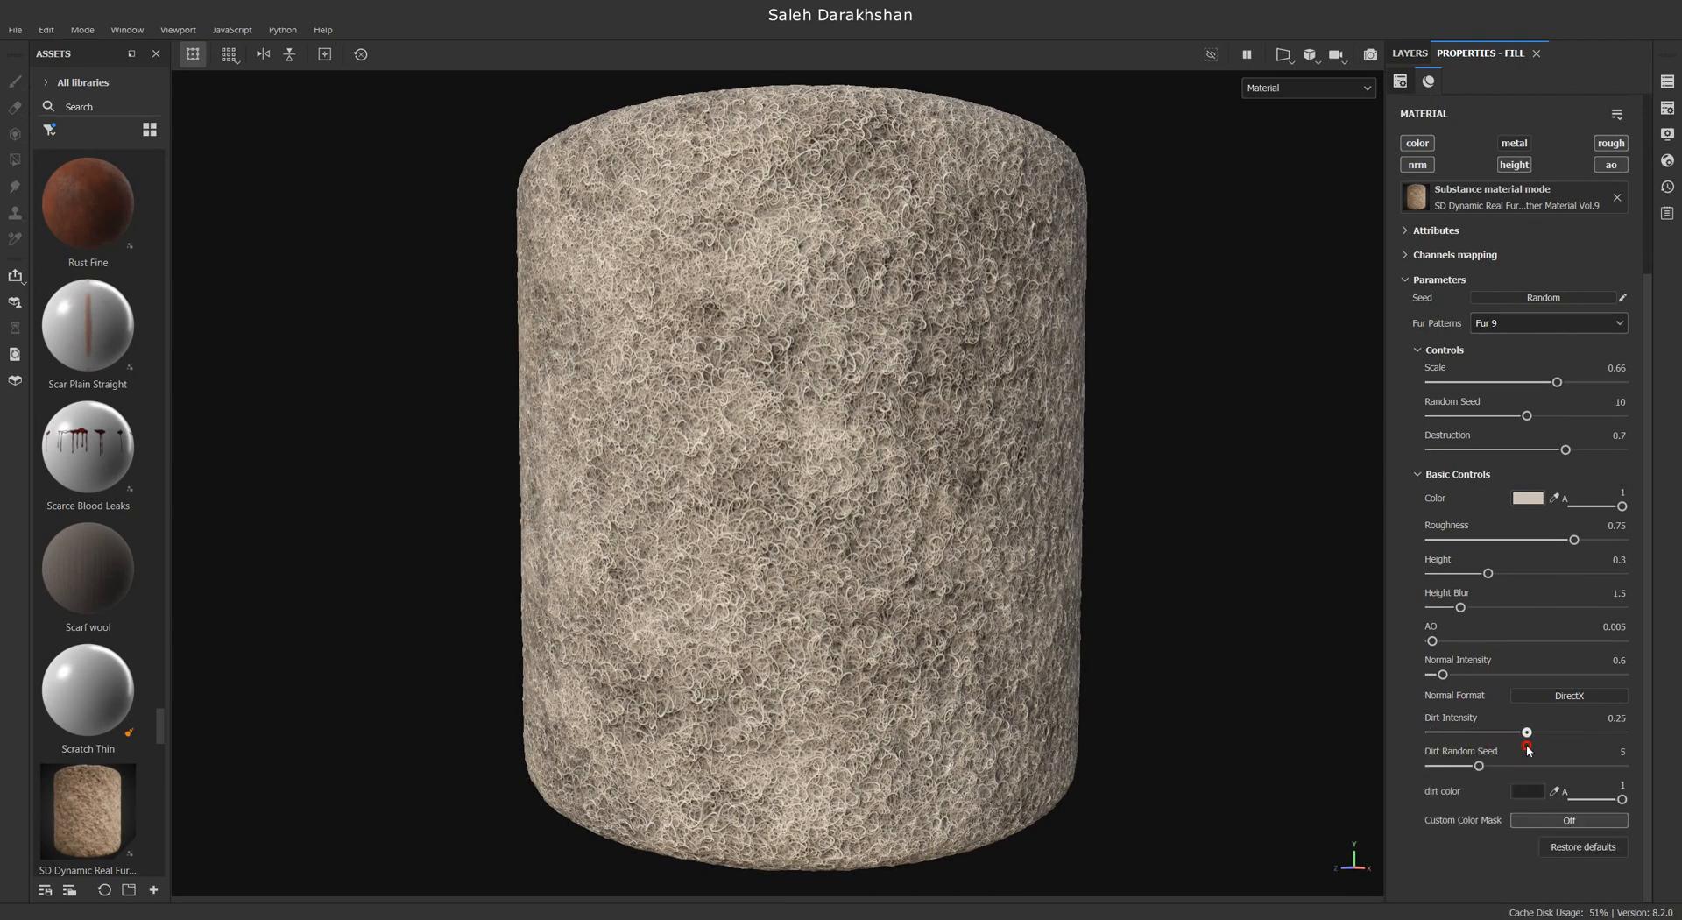
Switch the Fur Patterns setting to Fur 3
scroll(1503, 680, "up", 3)
left_click(1542, 471)
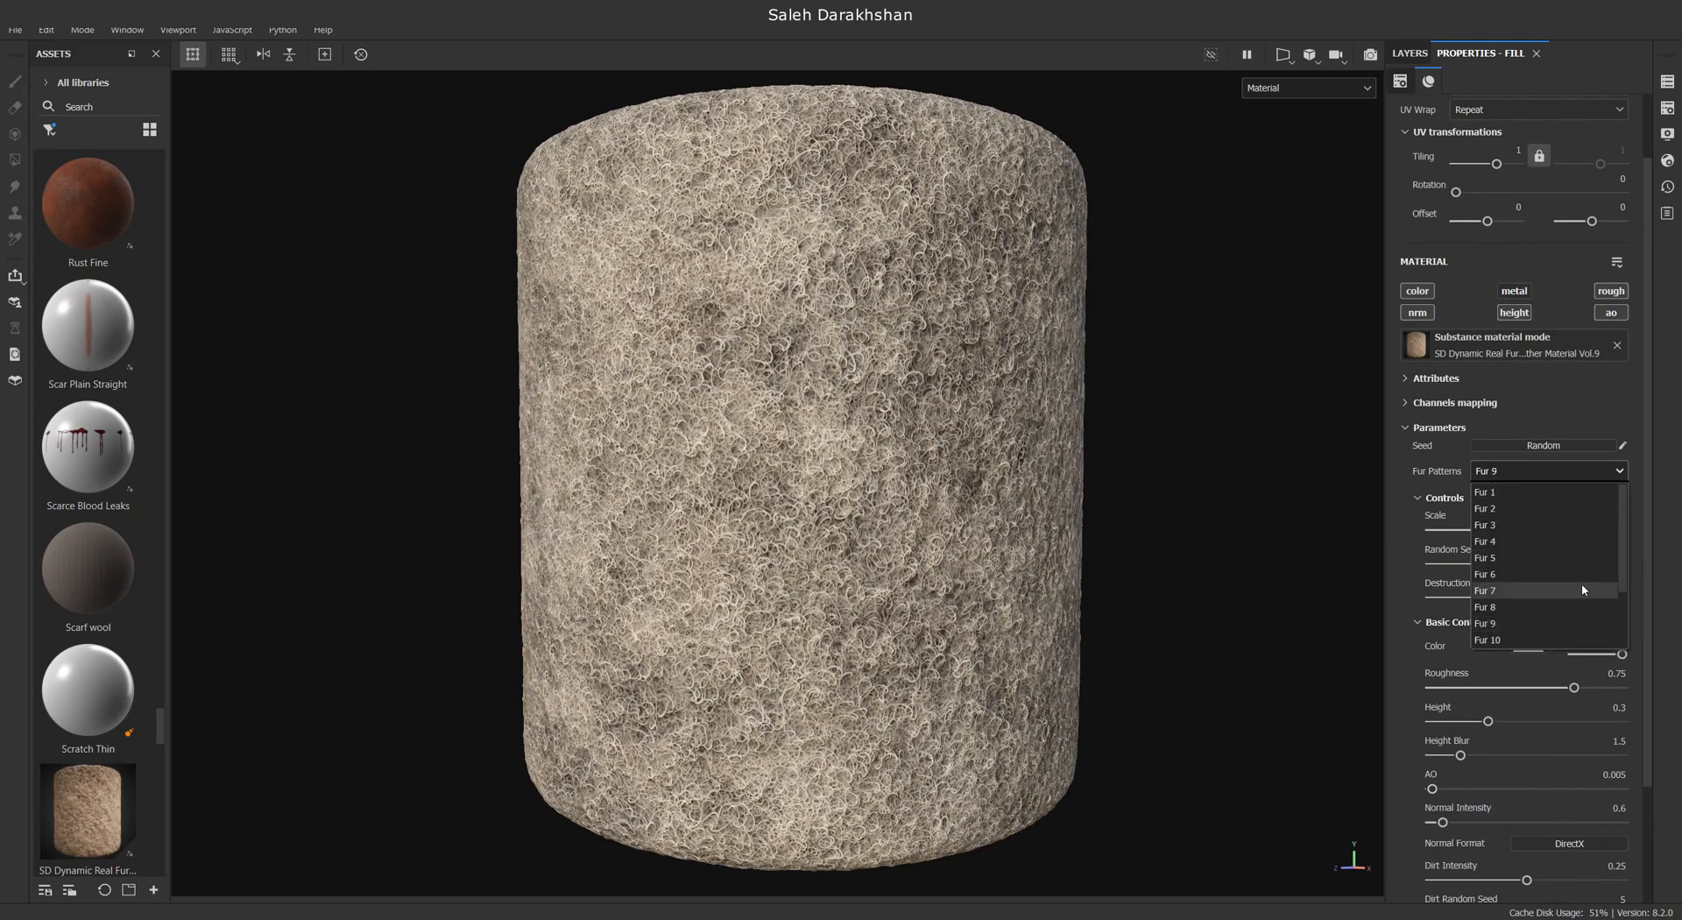
left_click(1492, 526)
Set Fur 3's base Color to a warm golden beige, about ECCB99, and Dirt Intensity to 0
scroll(1513, 701, "down", 4)
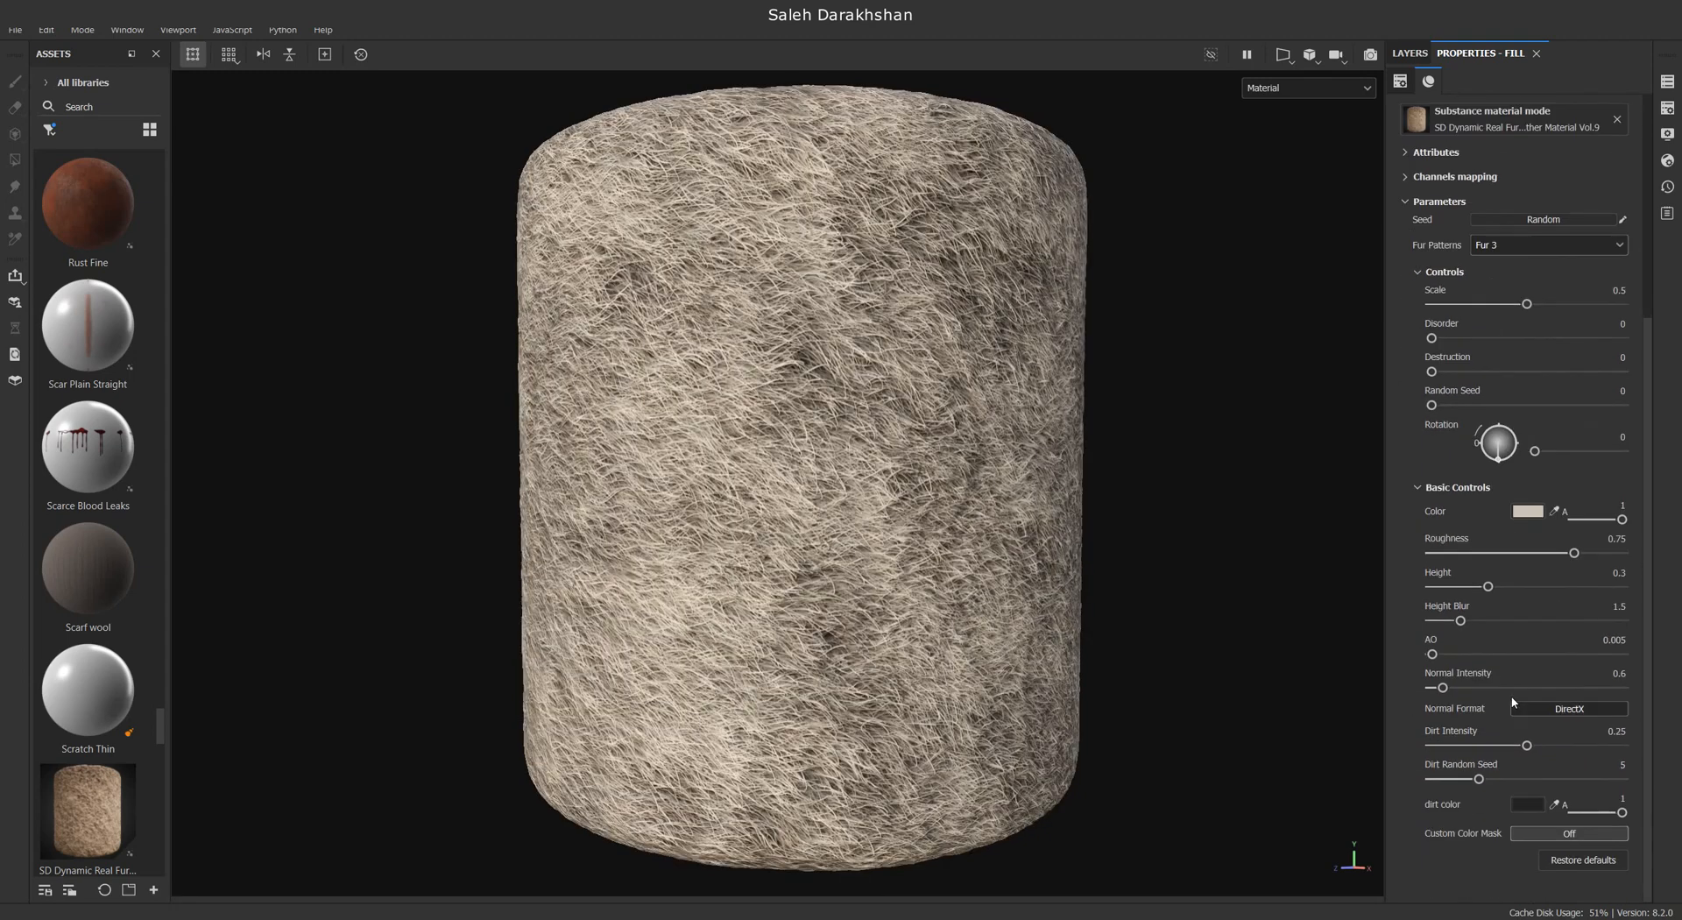
left_click(1528, 511)
left_click(1382, 659)
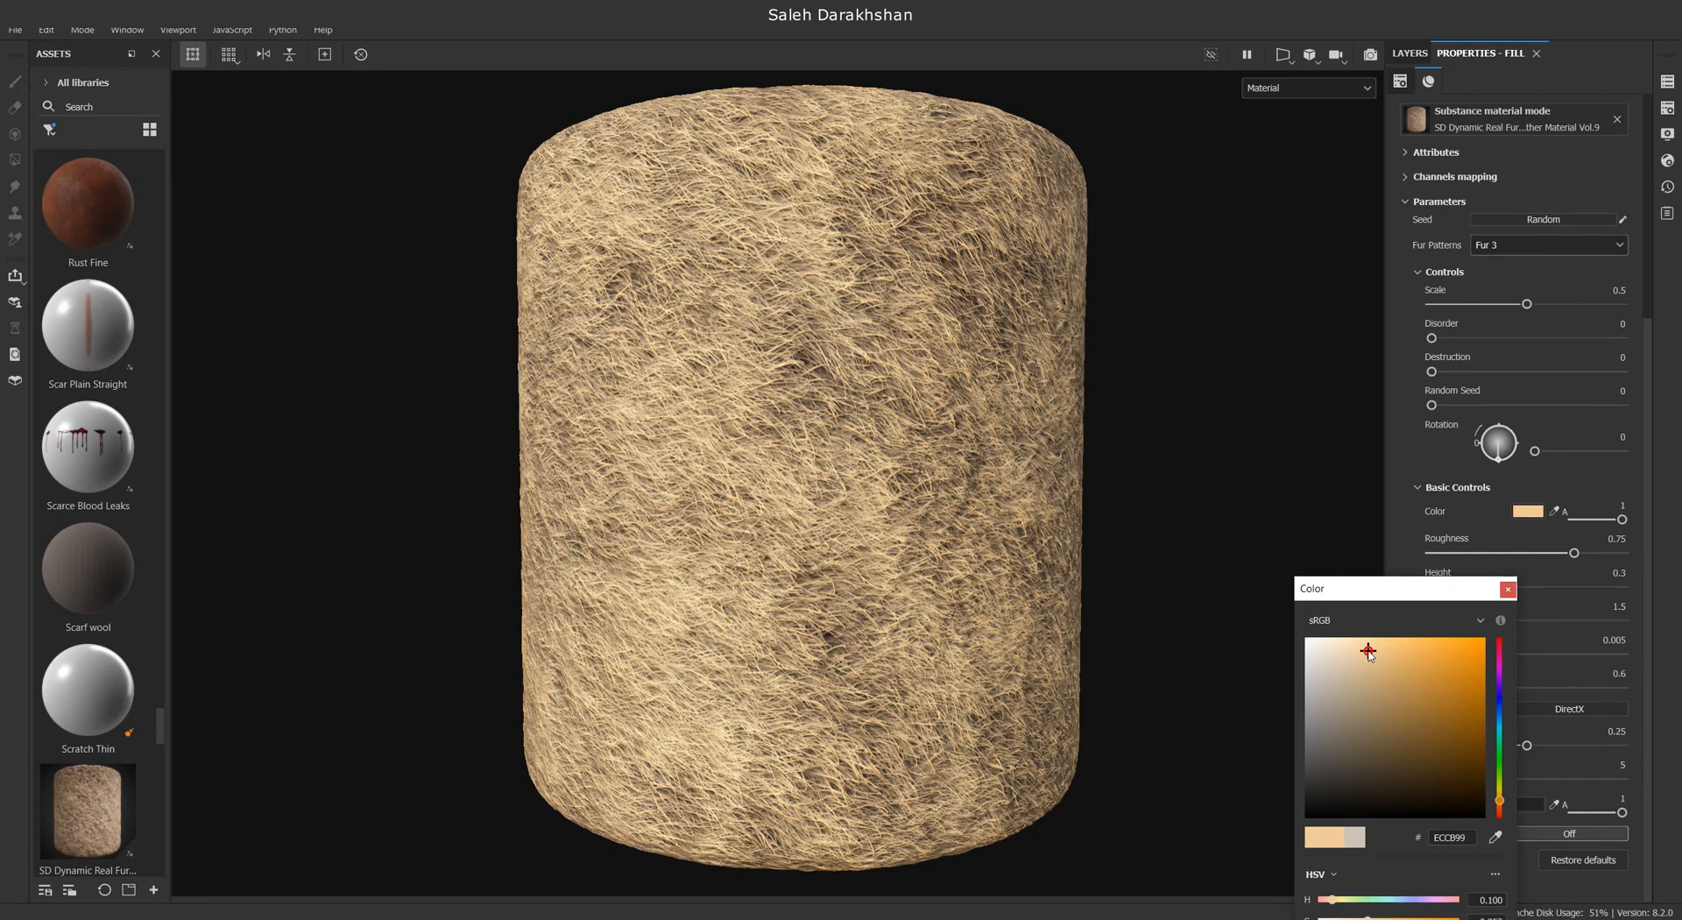
left_click(1508, 590)
left_click_drag(1511, 747, 1402, 748)
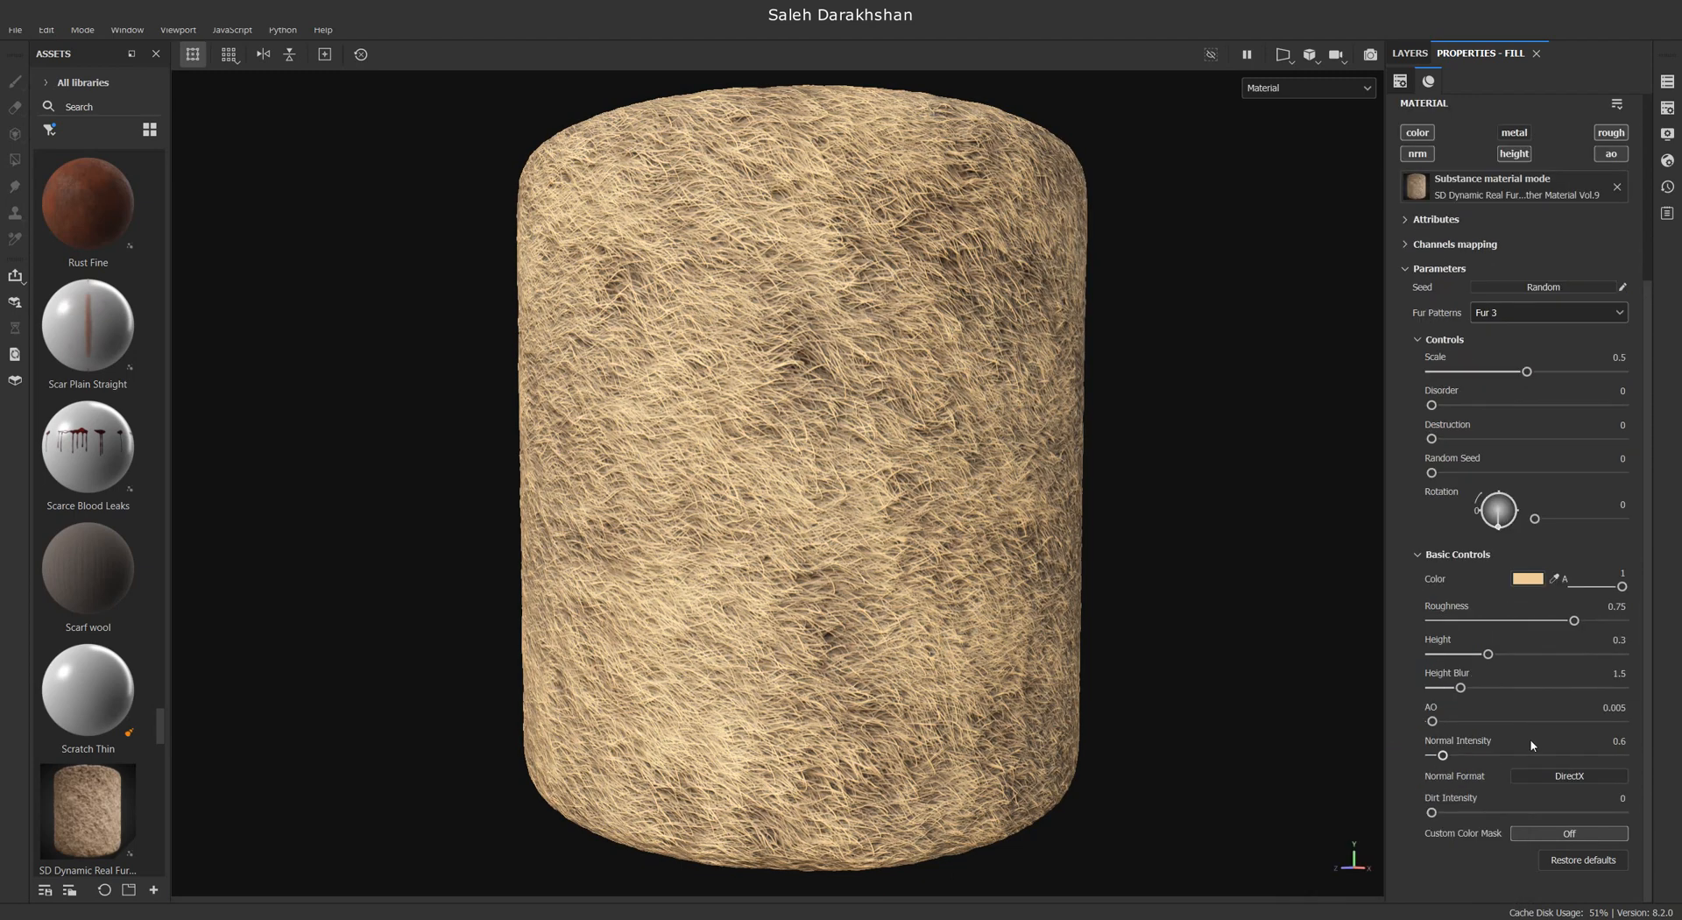
Set Fur 3's Scale to 0.51 and Disorder to 0.76
scroll(1530, 741, "up", 2)
mouse_move(1550, 471)
left_mouse_down()
mouse_move(1458, 470)
mouse_move(1528, 474)
left_mouse_up()
left_click_drag(1433, 505, 1575, 505)
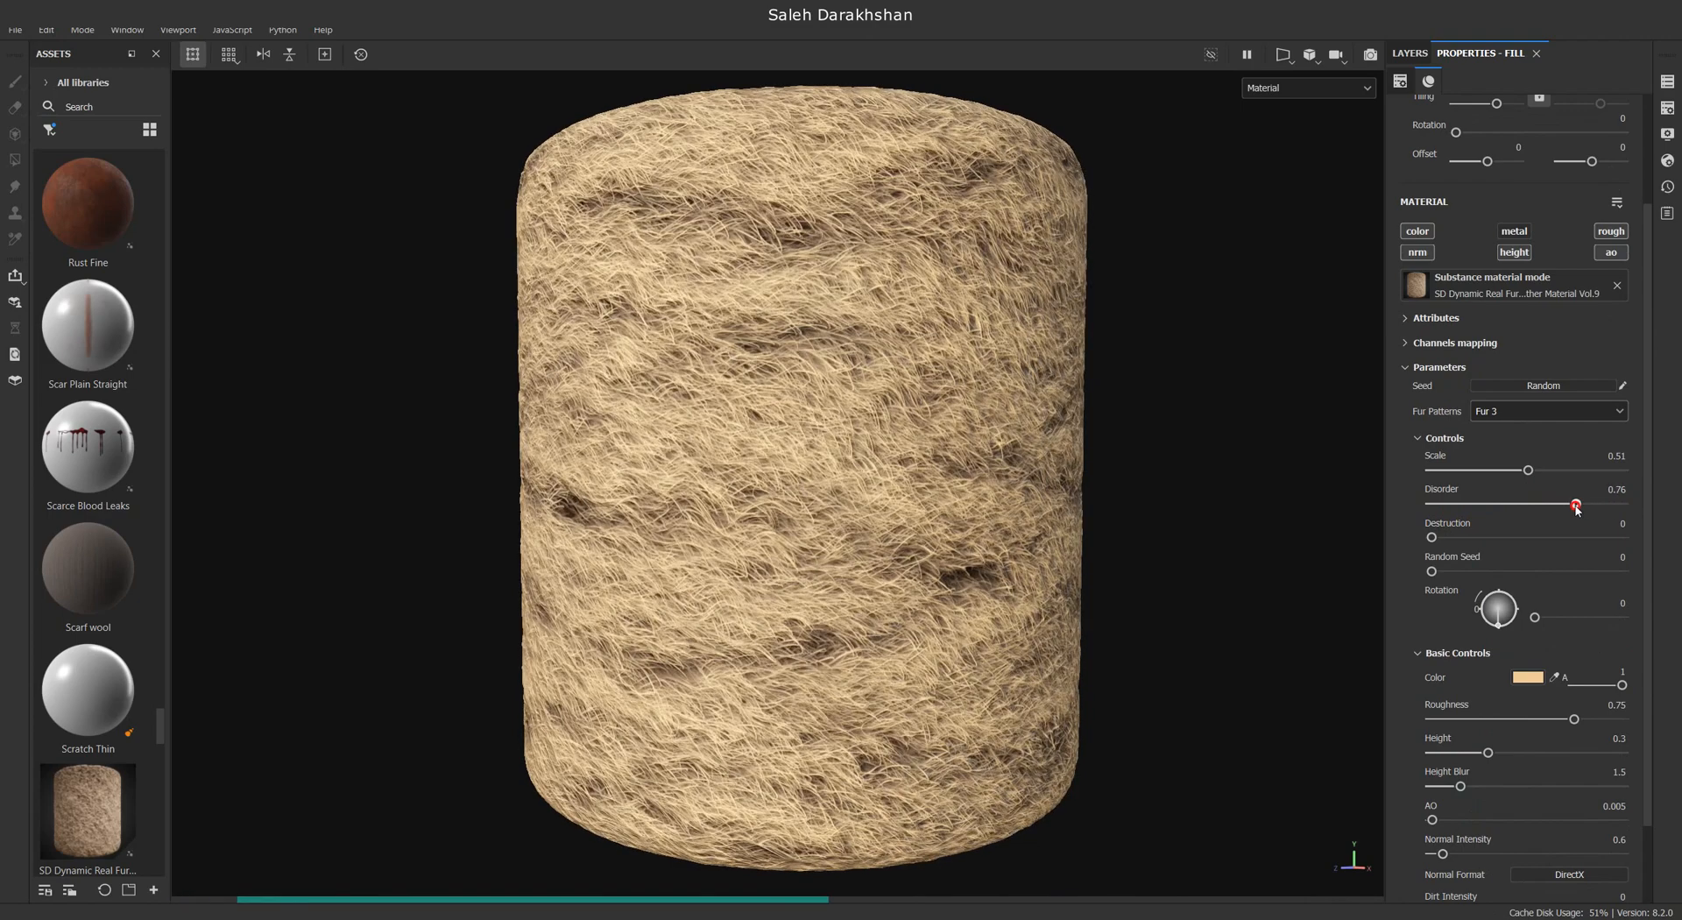
Set Fur 3's Destruction to 0.44, Random Seed to 12 and Rotation to 205
left_click_drag(1476, 538, 1515, 537)
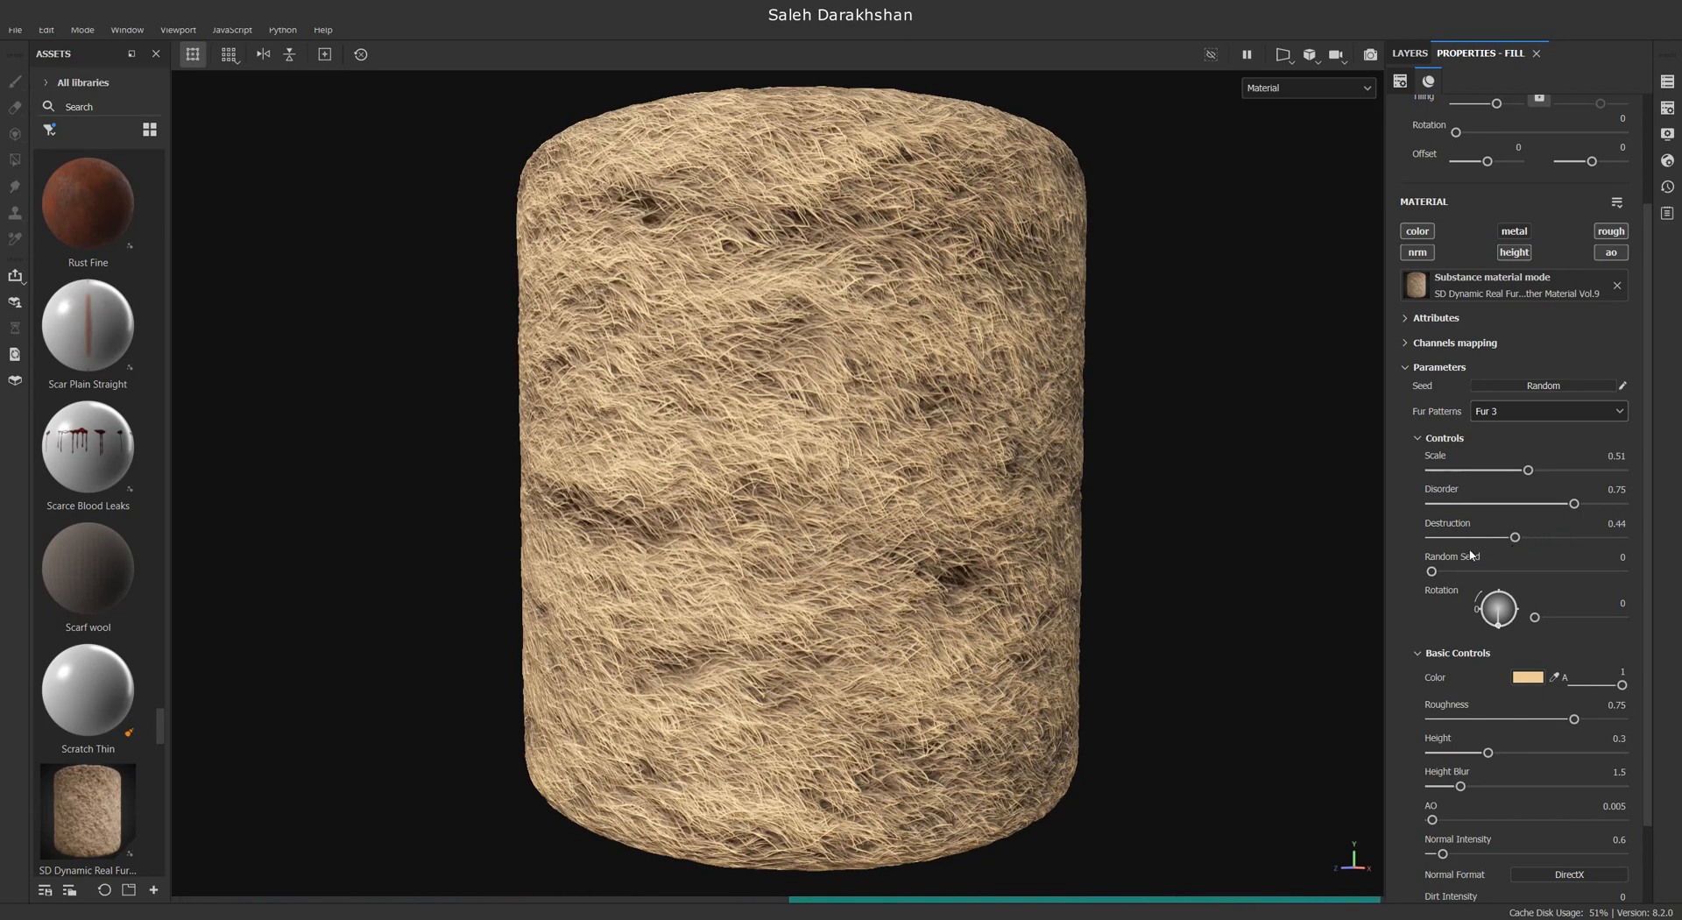
left_click_drag(1432, 571, 1546, 572)
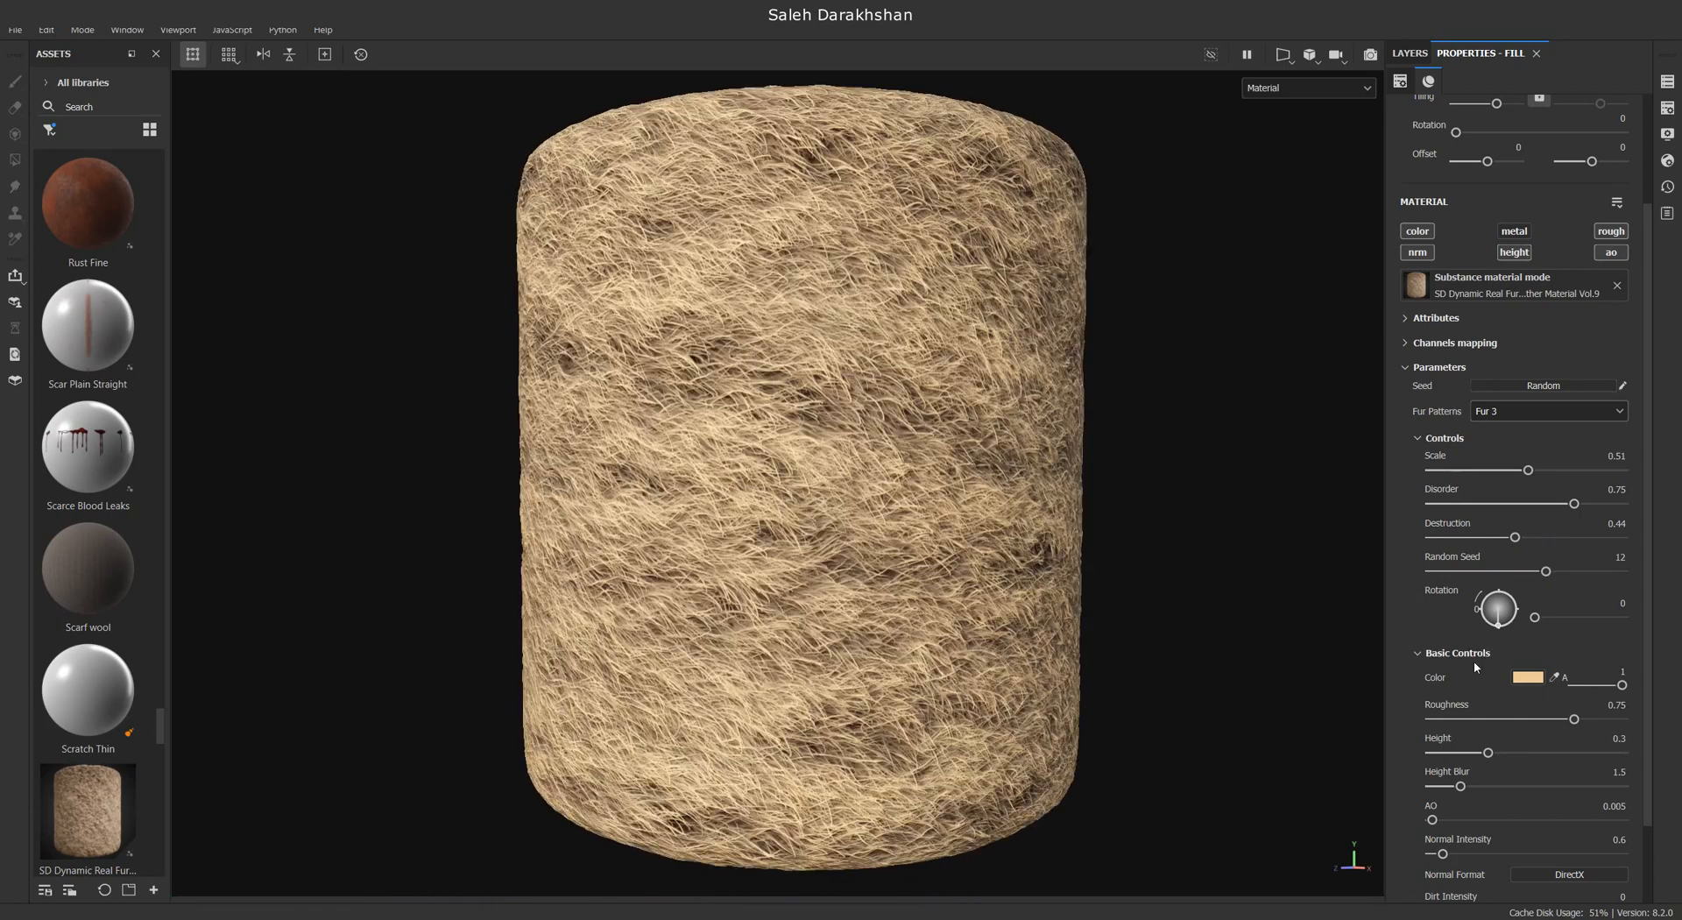
left_click_drag(1495, 620, 1479, 625)
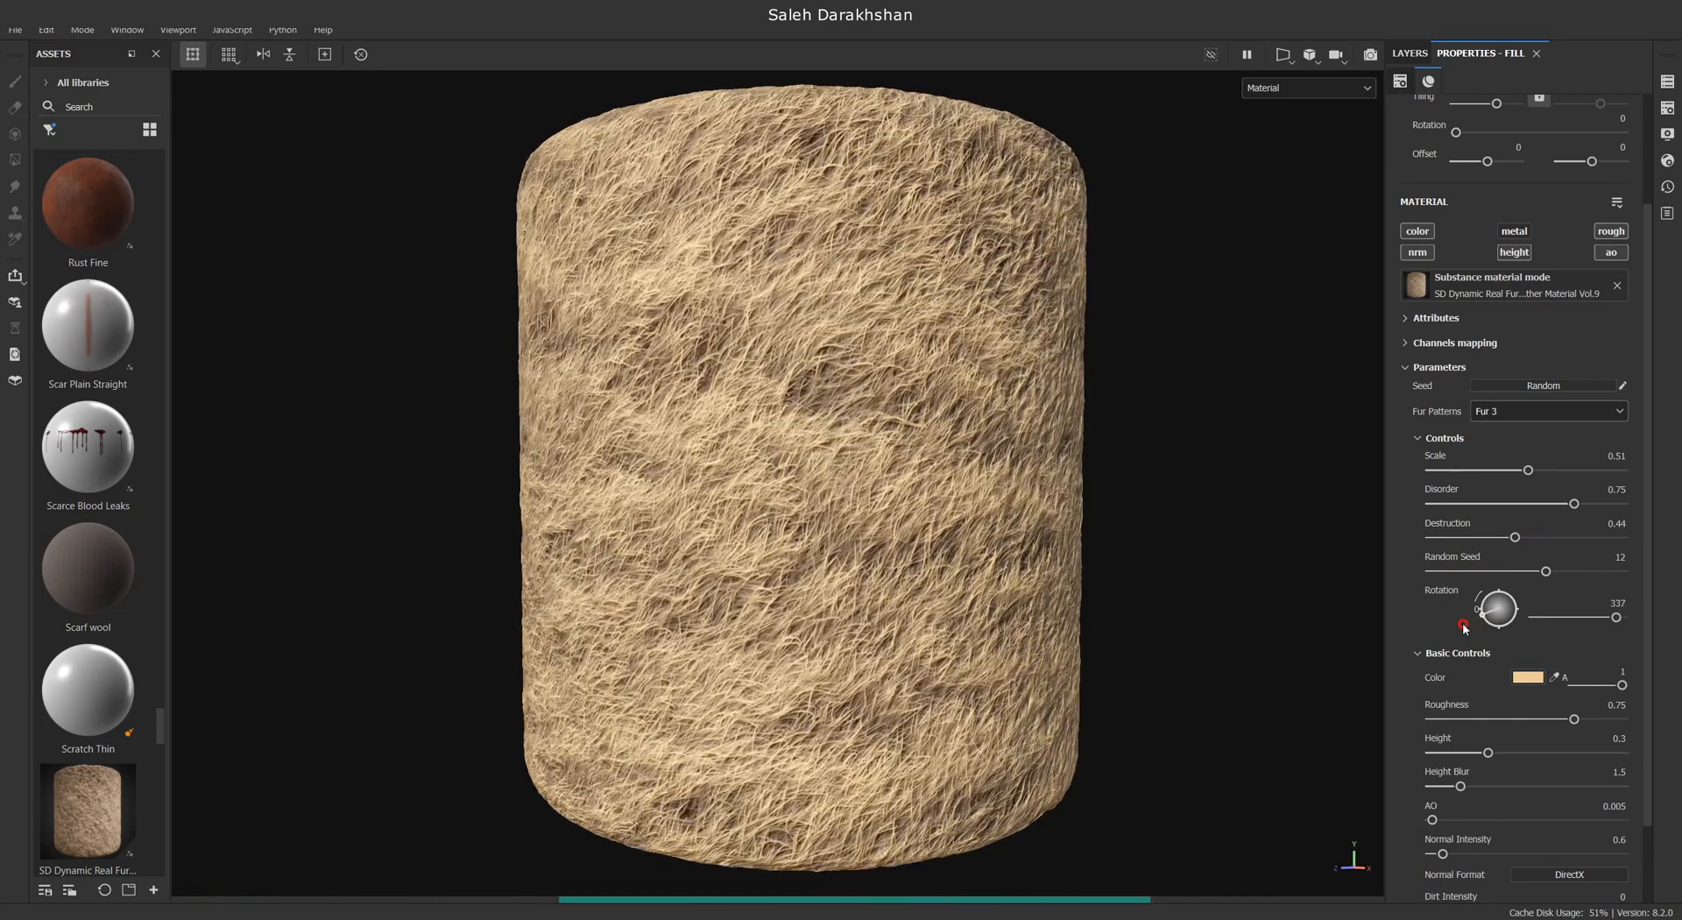
left_click_drag(1527, 627, 1538, 630)
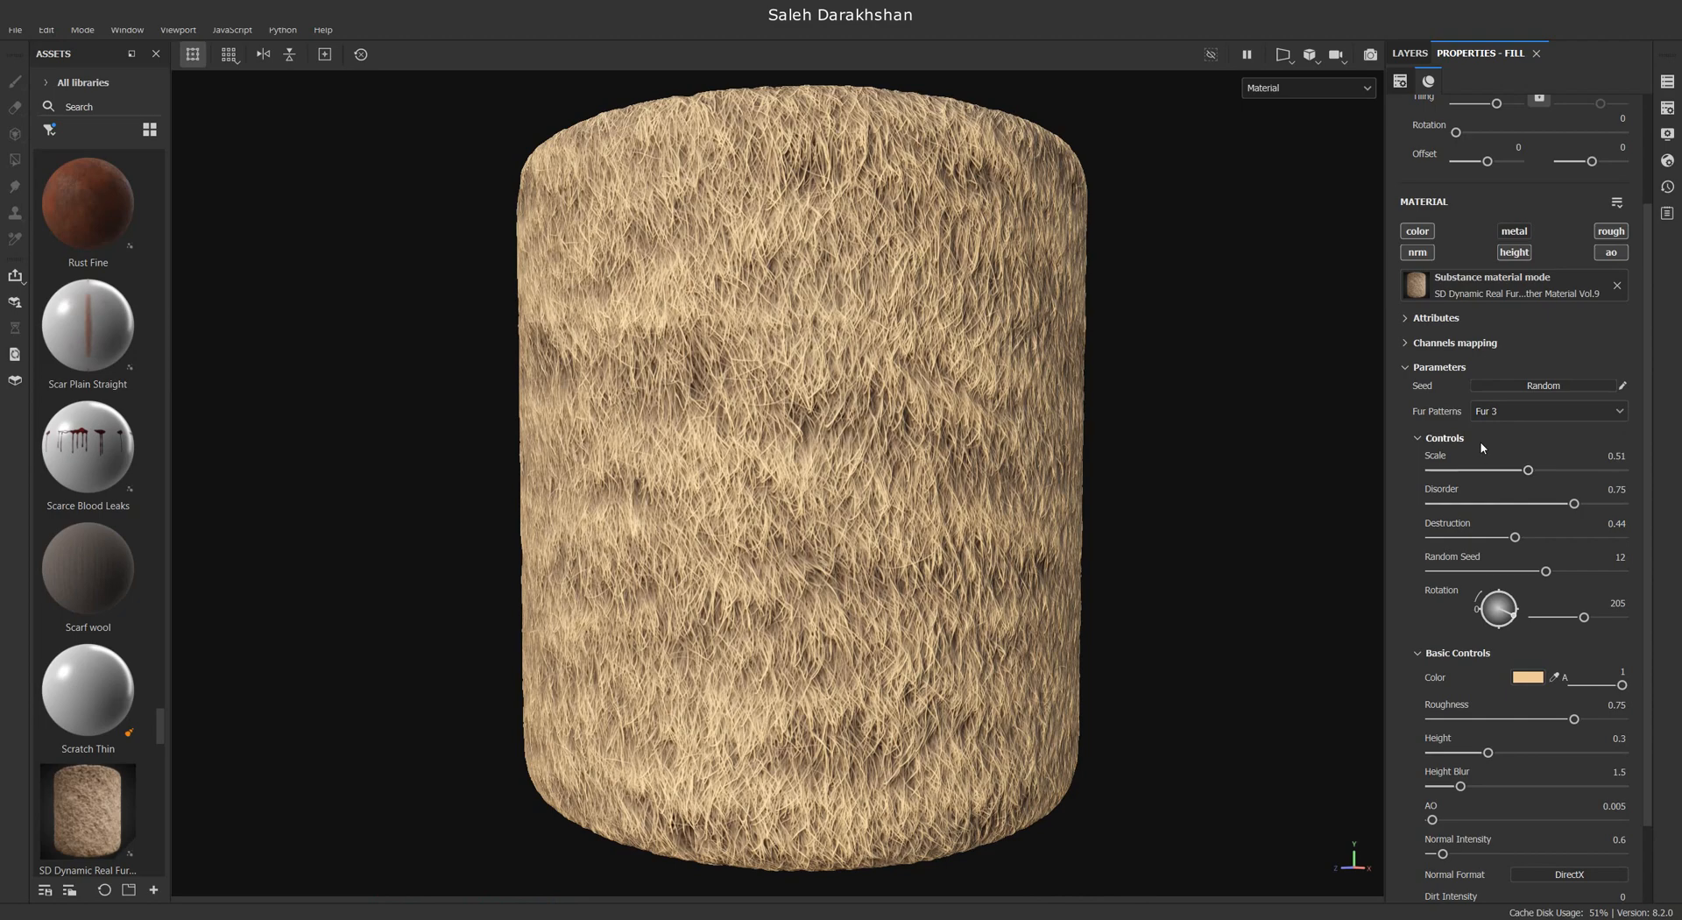
Switch the fur pattern to Fur 6 and set its Scale to 0.13
left_click(1490, 411)
left_click(1482, 514)
mouse_move(1485, 473)
left_mouse_down()
mouse_move(1514, 474)
mouse_move(1456, 471)
left_mouse_up()
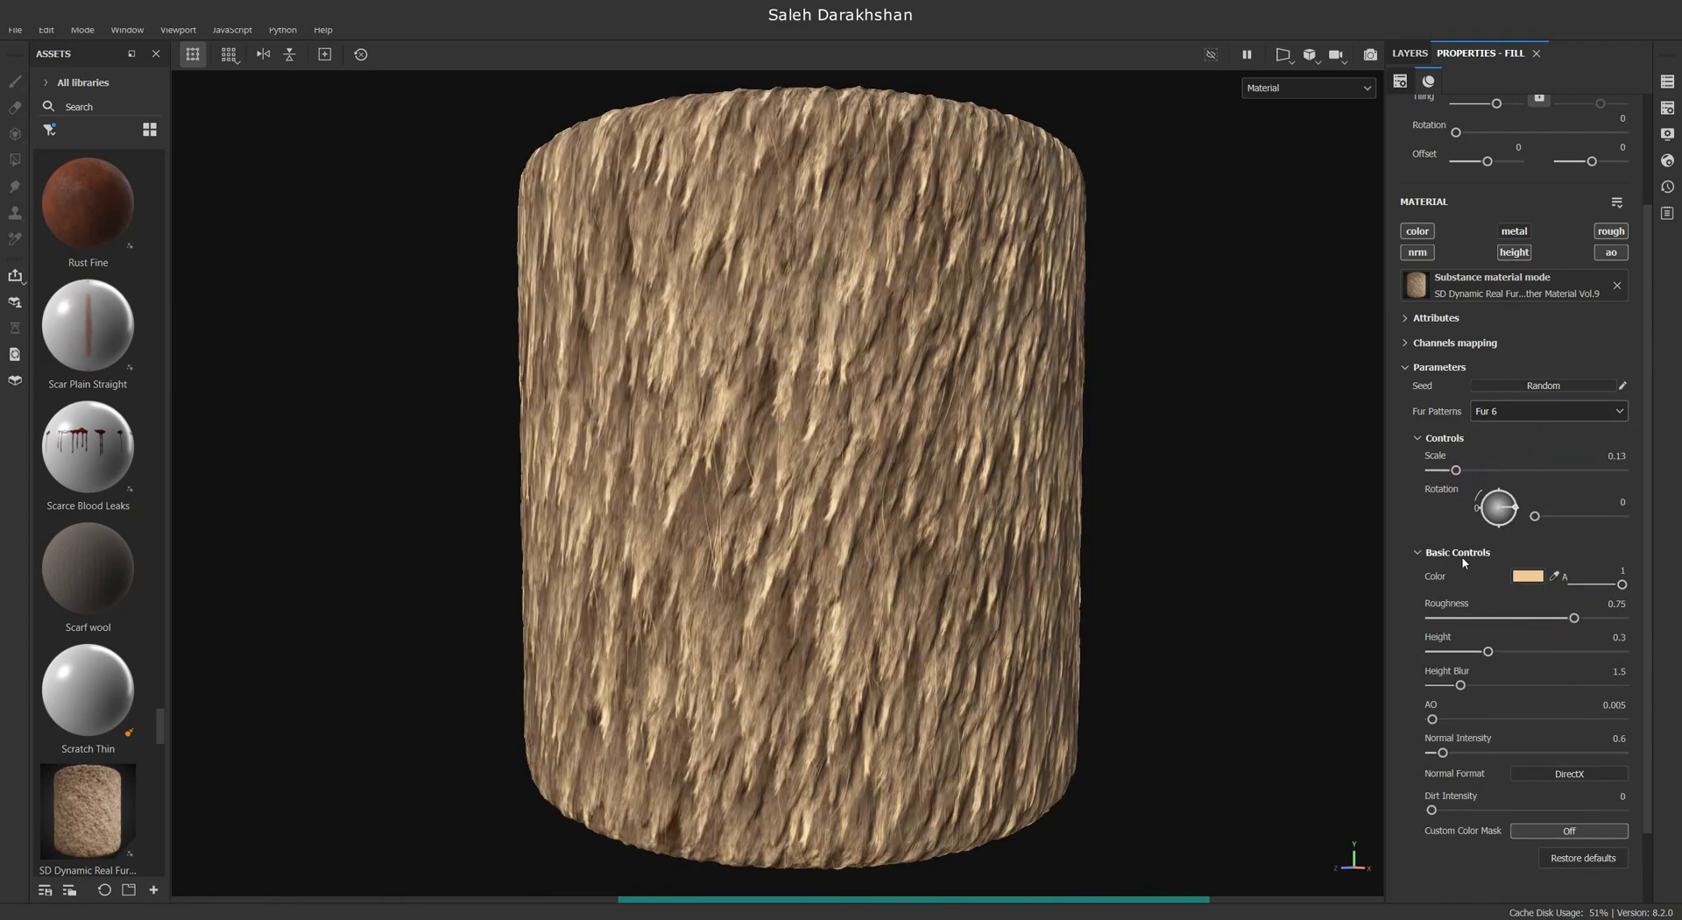
Change the fur pattern to Fur 14 and set its Scale to 2
left_click(1550, 411)
left_click(1521, 536)
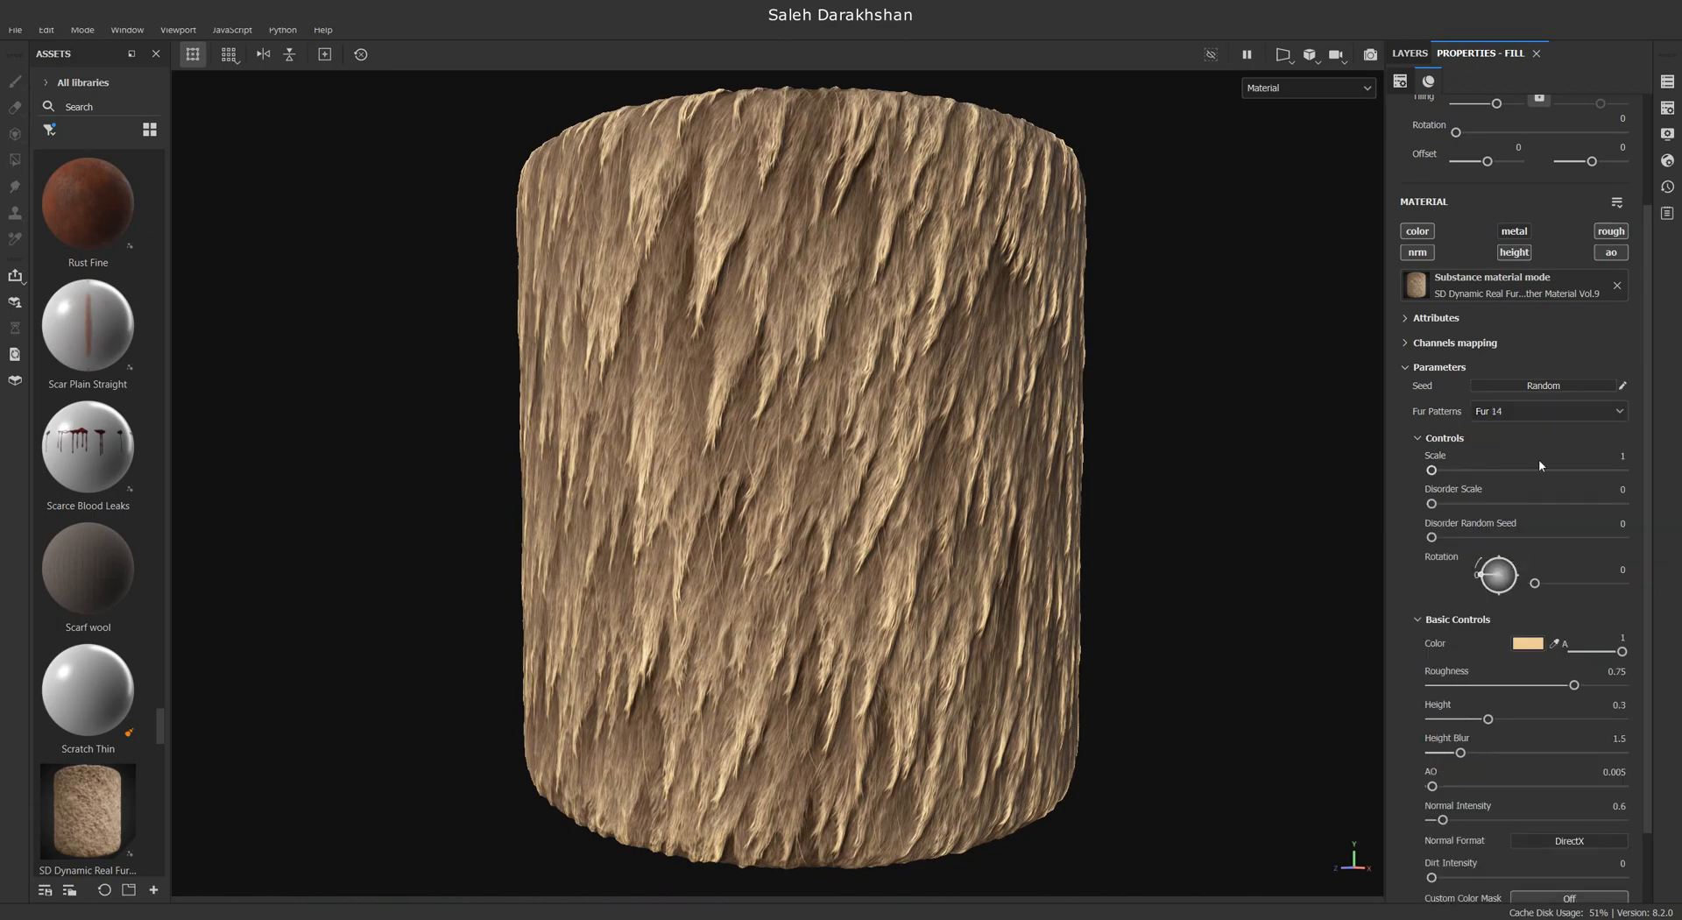
mouse_move(1432, 504)
left_mouse_down()
mouse_move(1514, 510)
mouse_move(1412, 510)
left_mouse_up()
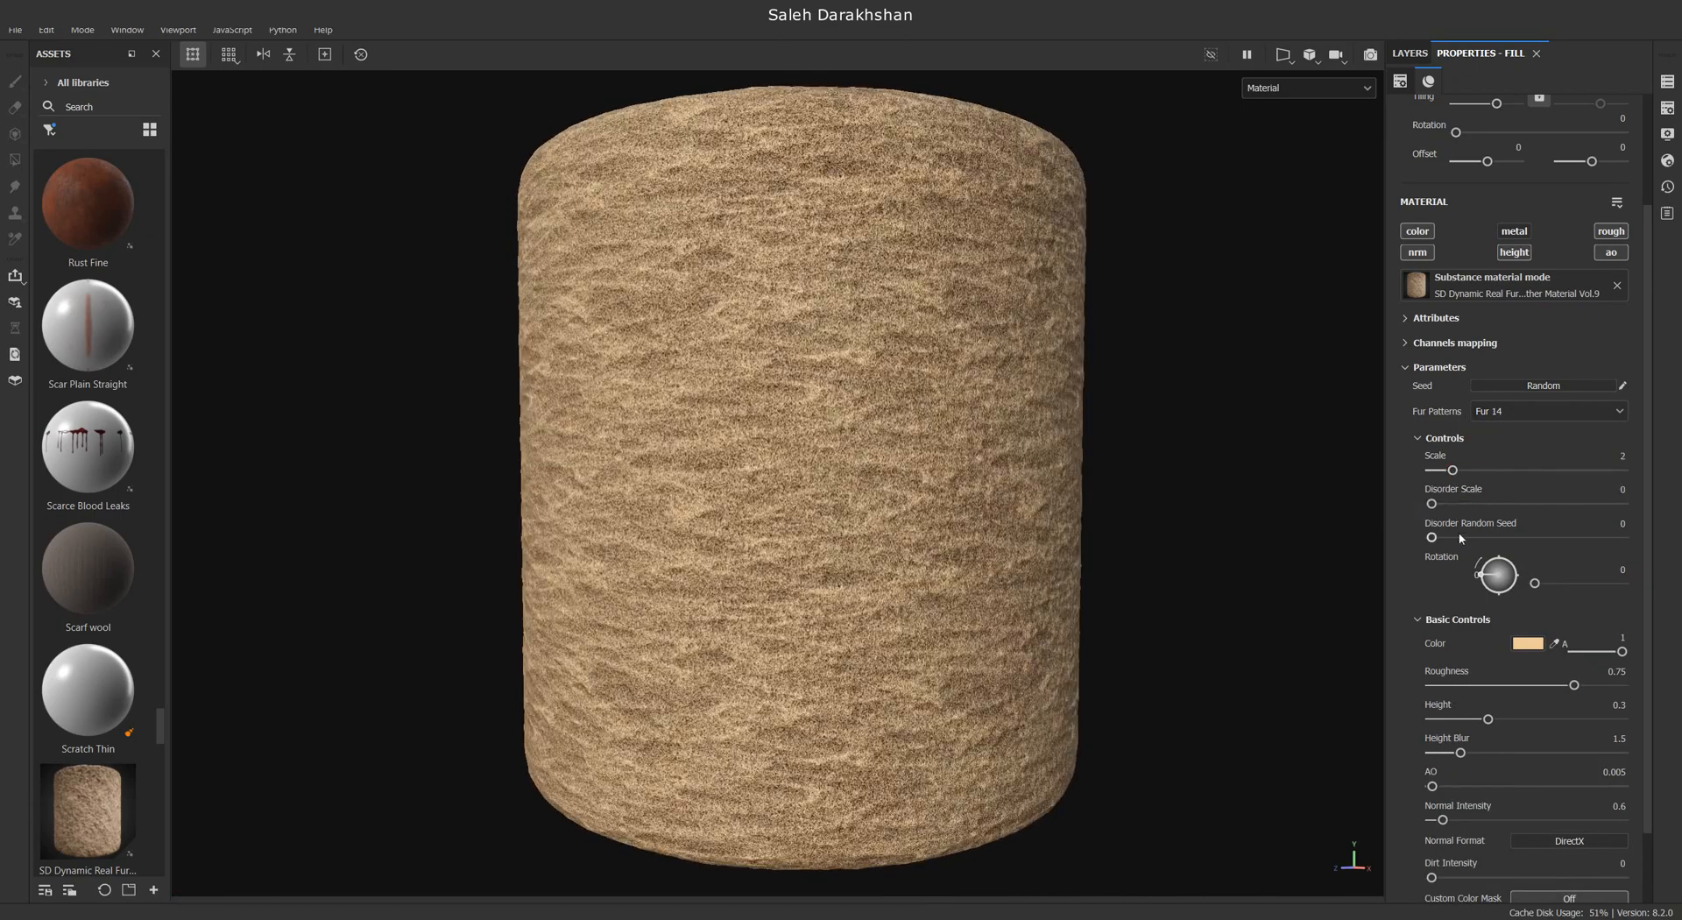
Switch the fur pattern to Fur 15 and set its Scale to 4
left_click(1549, 411)
left_click(1511, 493)
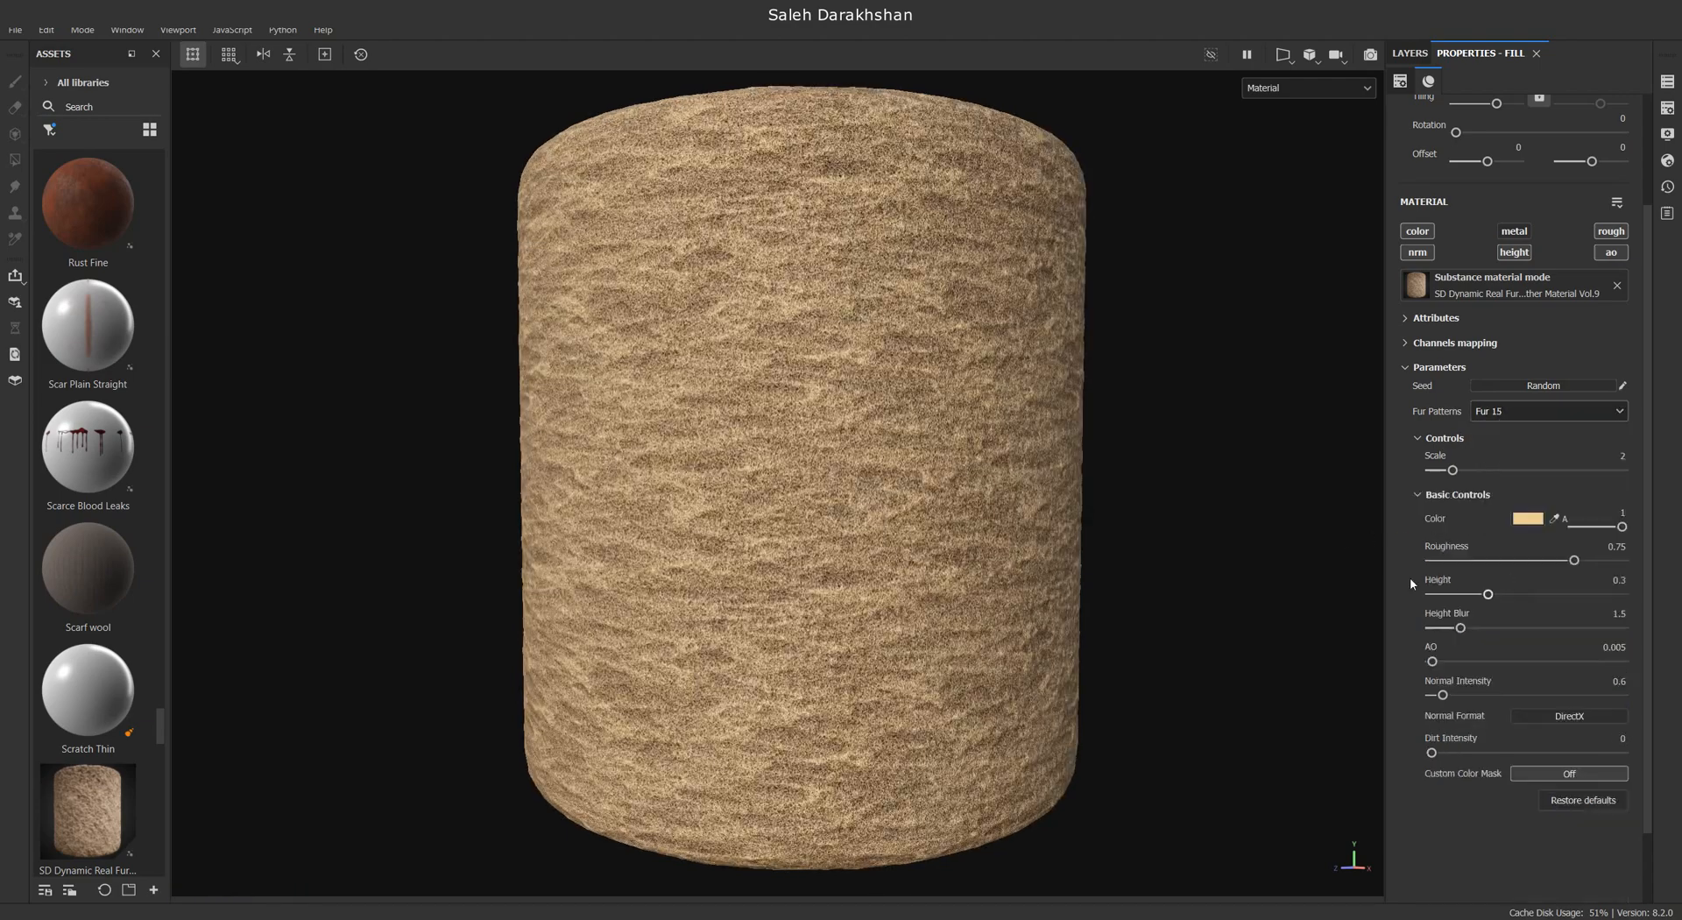
left_click_drag(1471, 471, 1495, 471)
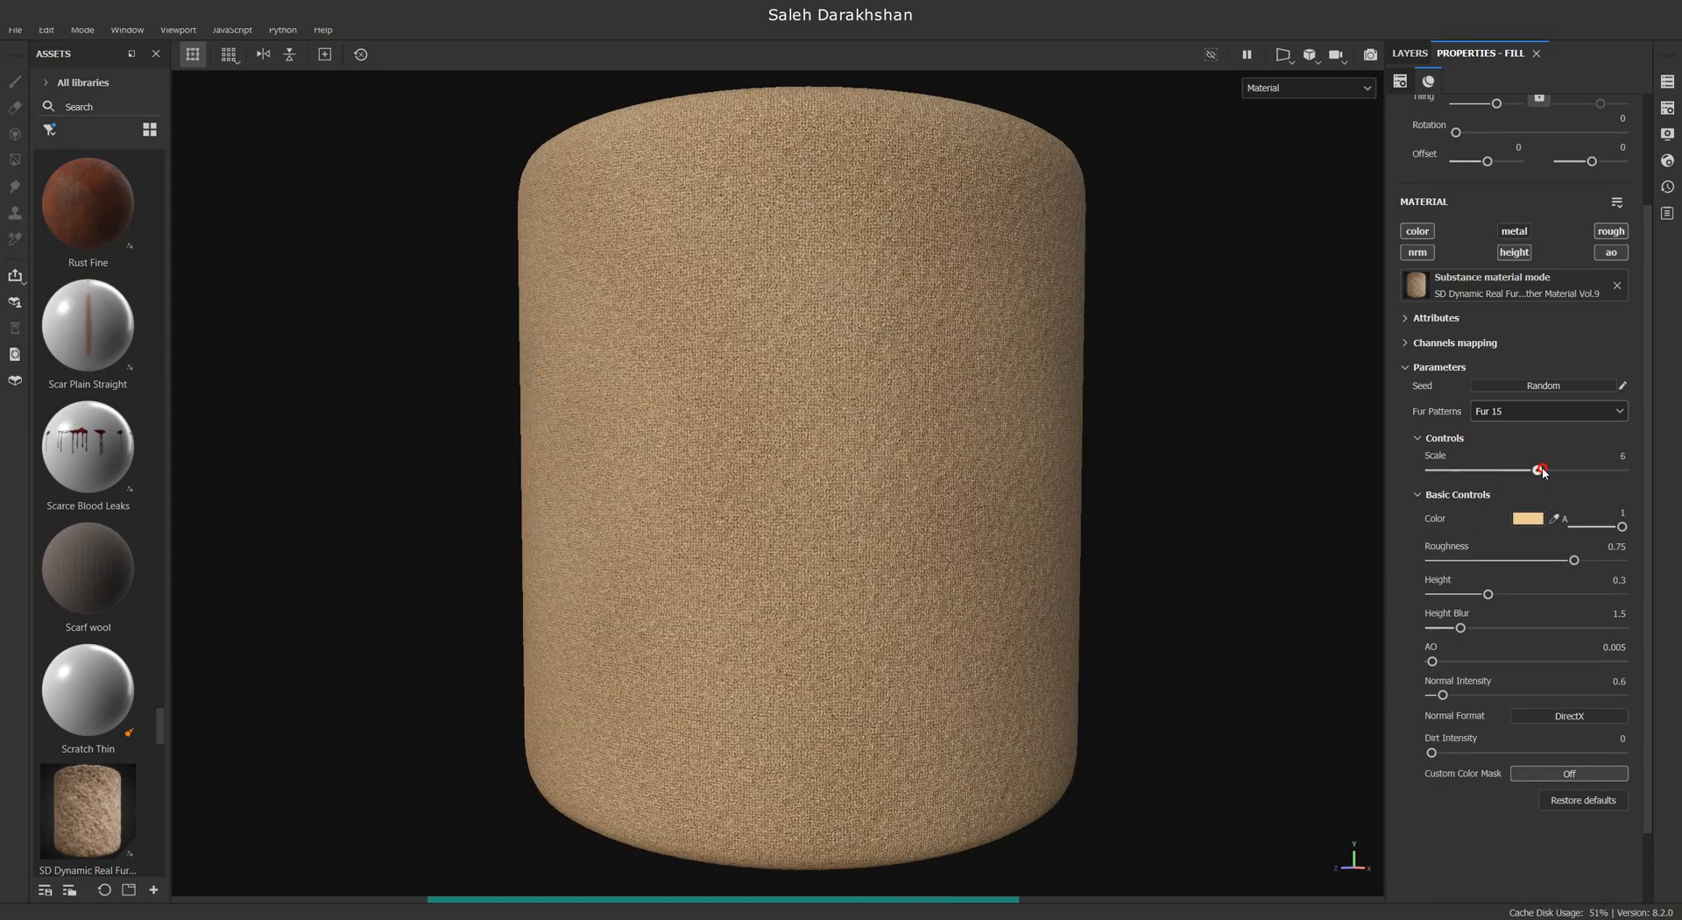
Enable the Custom Color Mask on Fur 15 and change its Mask Color to a golden brown
left_click(1605, 775)
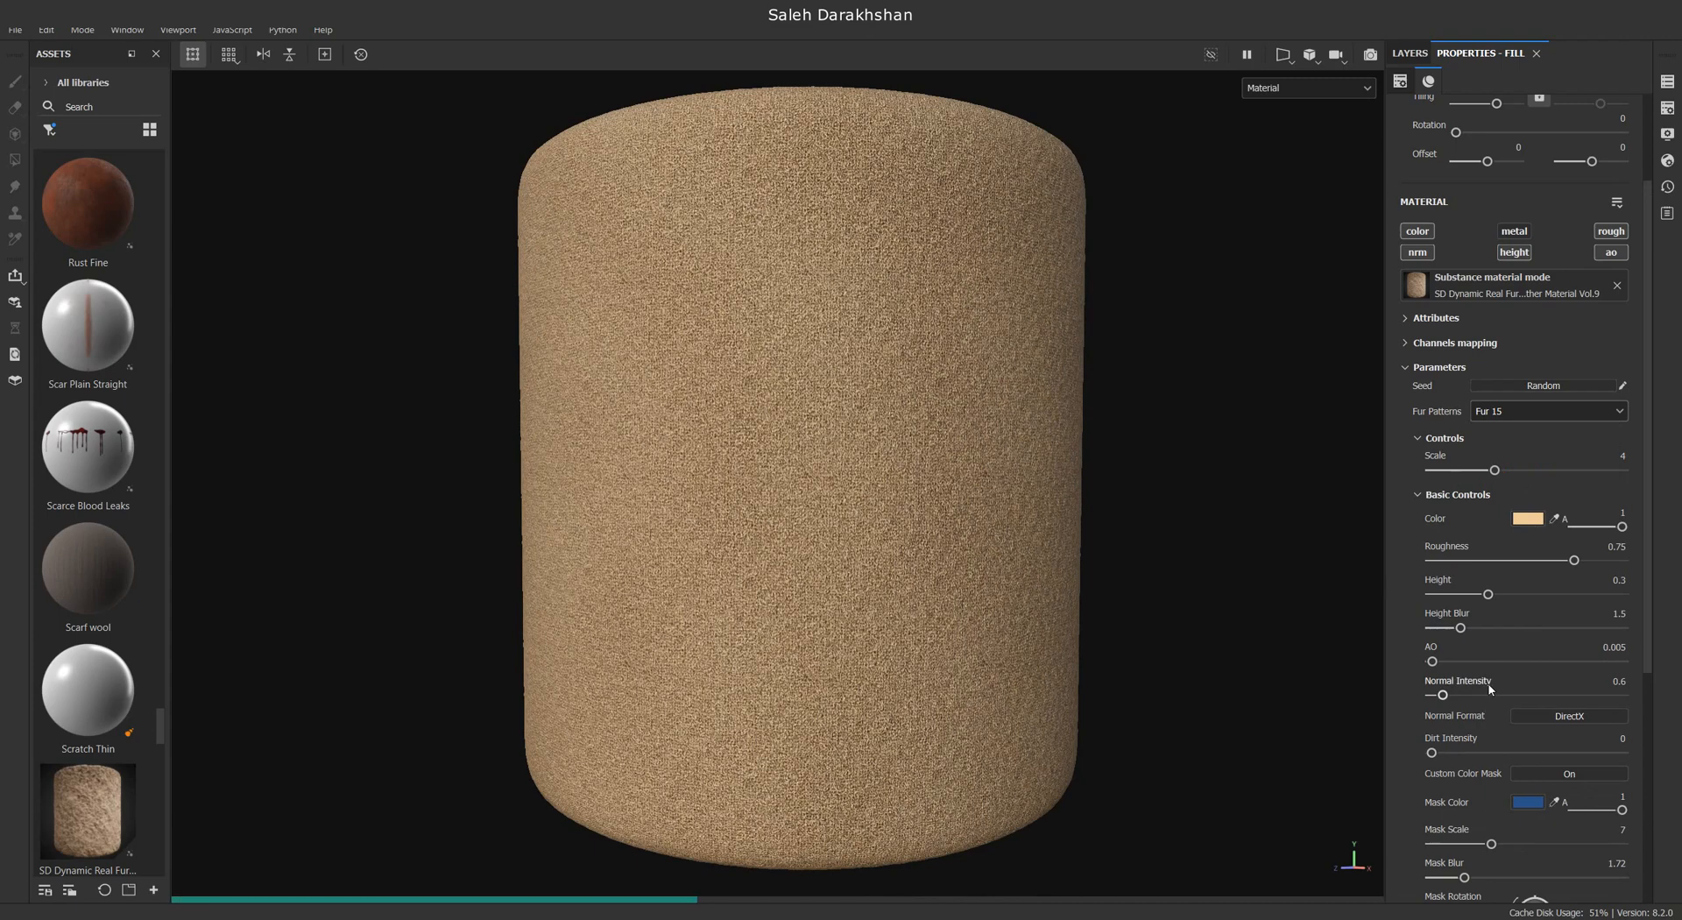
scroll(1609, 785, "down", 2)
left_click(1535, 707)
left_click_drag(1500, 707, 1499, 800)
left_click(1509, 589)
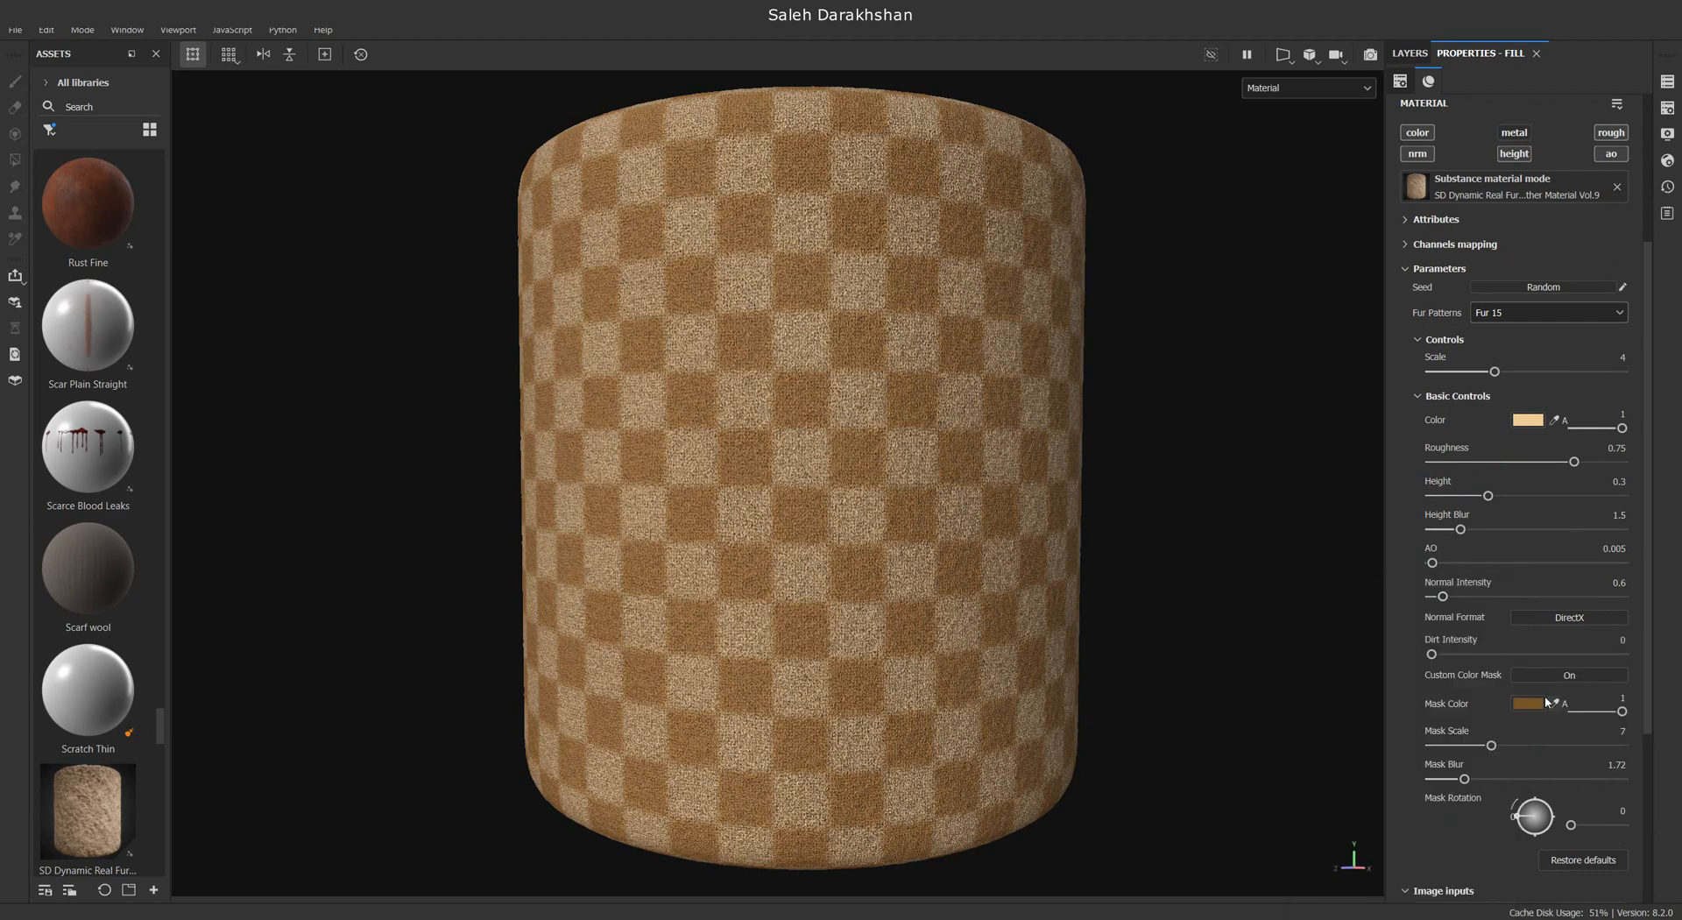
Disable the Custom Color Mask and switch the fur pattern to Fur 13
left_click(1570, 676)
scroll(1536, 571, "up", 3)
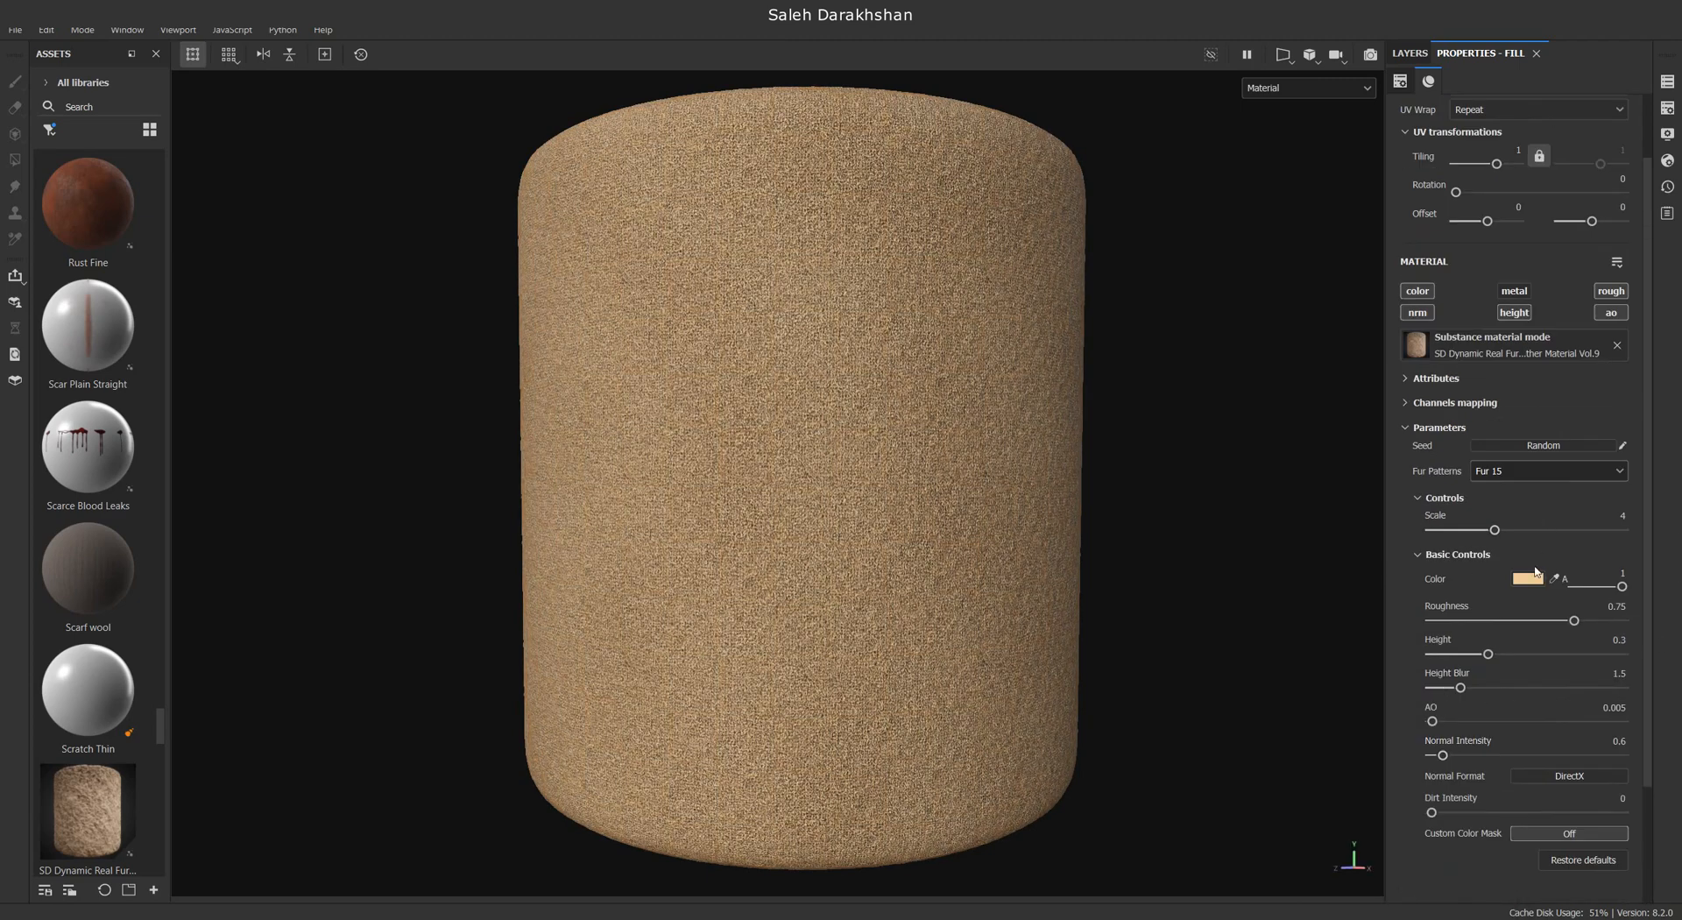
left_click(1517, 473)
left_click(1505, 606)
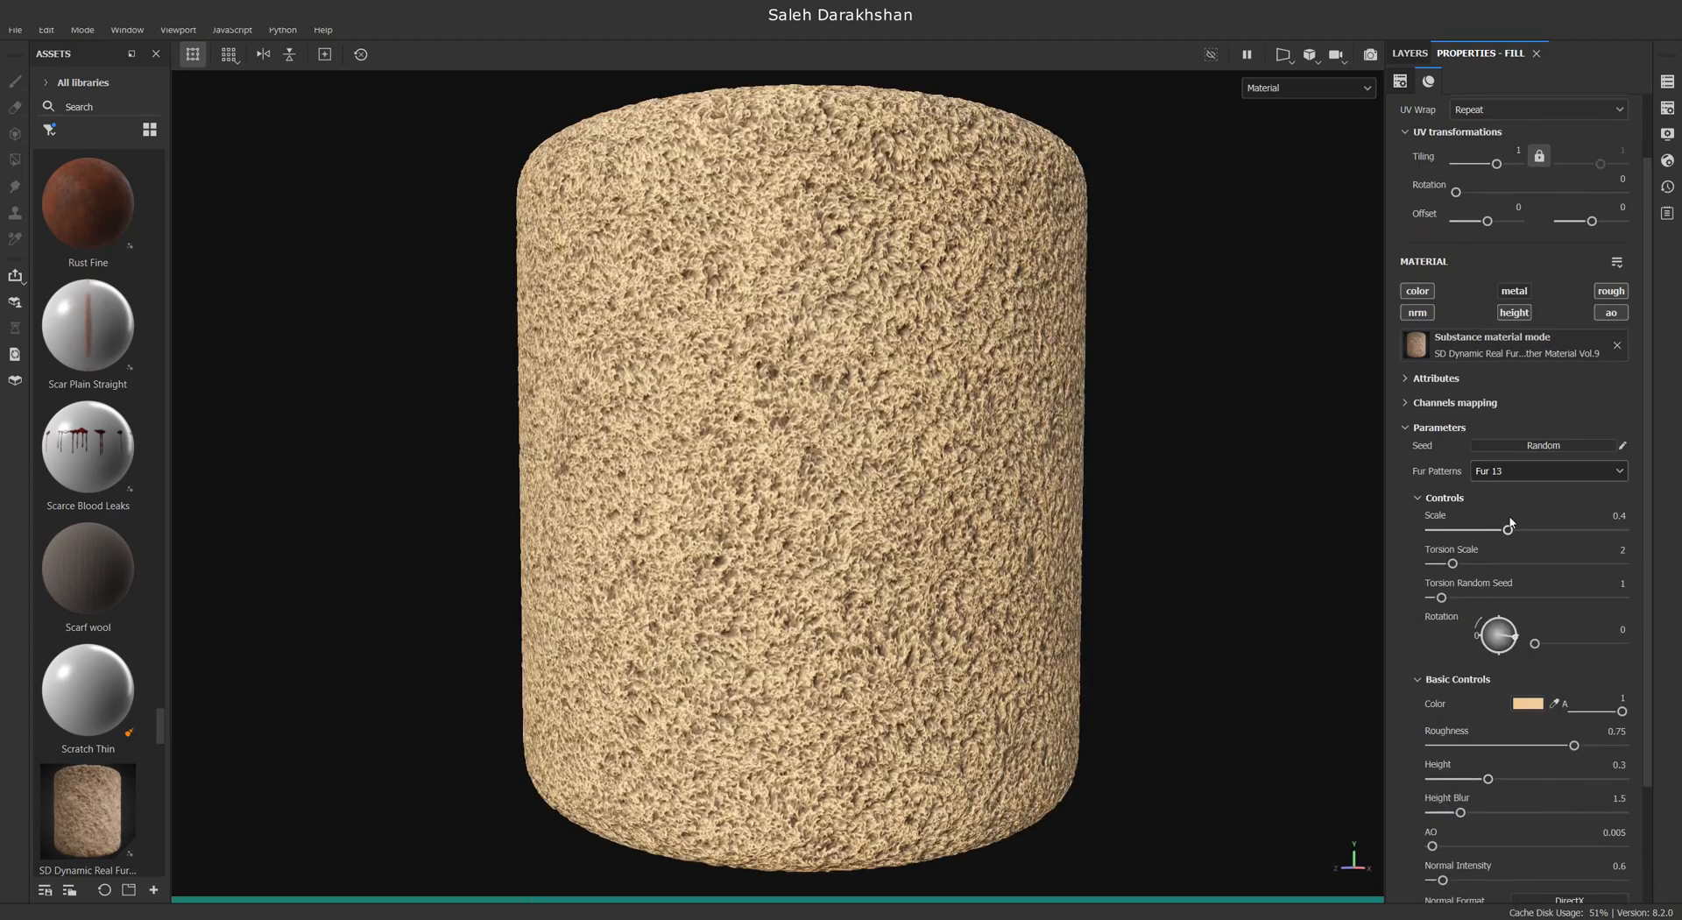
Switch the fur pattern to Fur 8 with Scale 0.53, Torsion 1 and Torsion Scale 5
left_click(1522, 469)
left_click(1521, 477)
left_click(1522, 473)
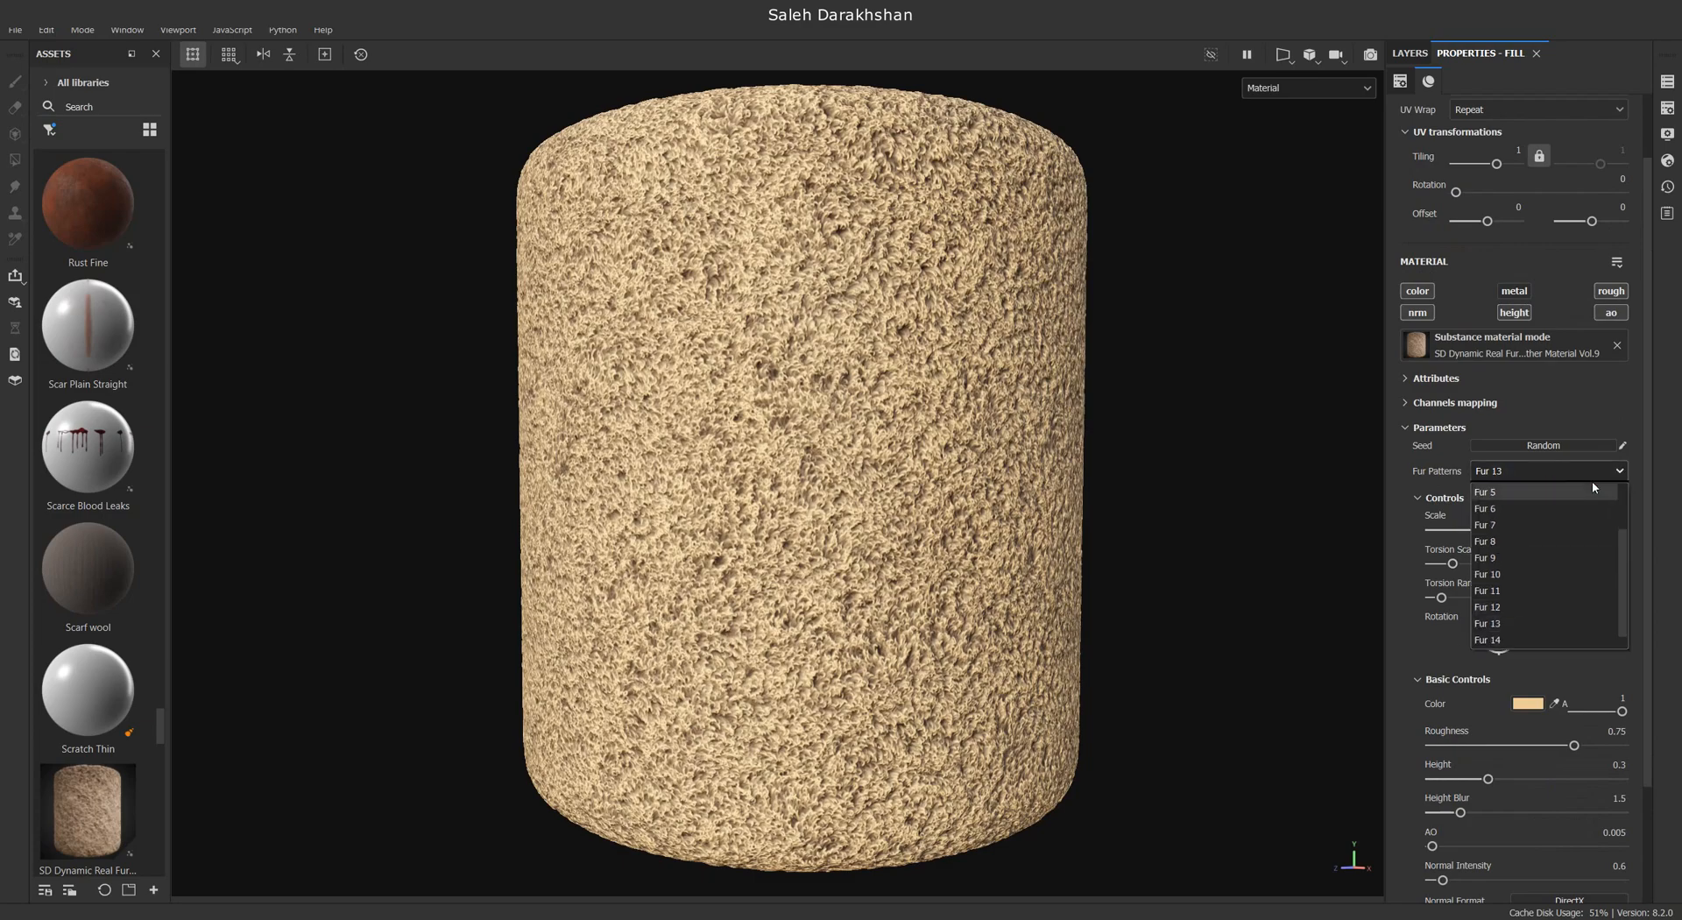
left_click(1507, 543)
left_click_drag(1432, 530, 1517, 598)
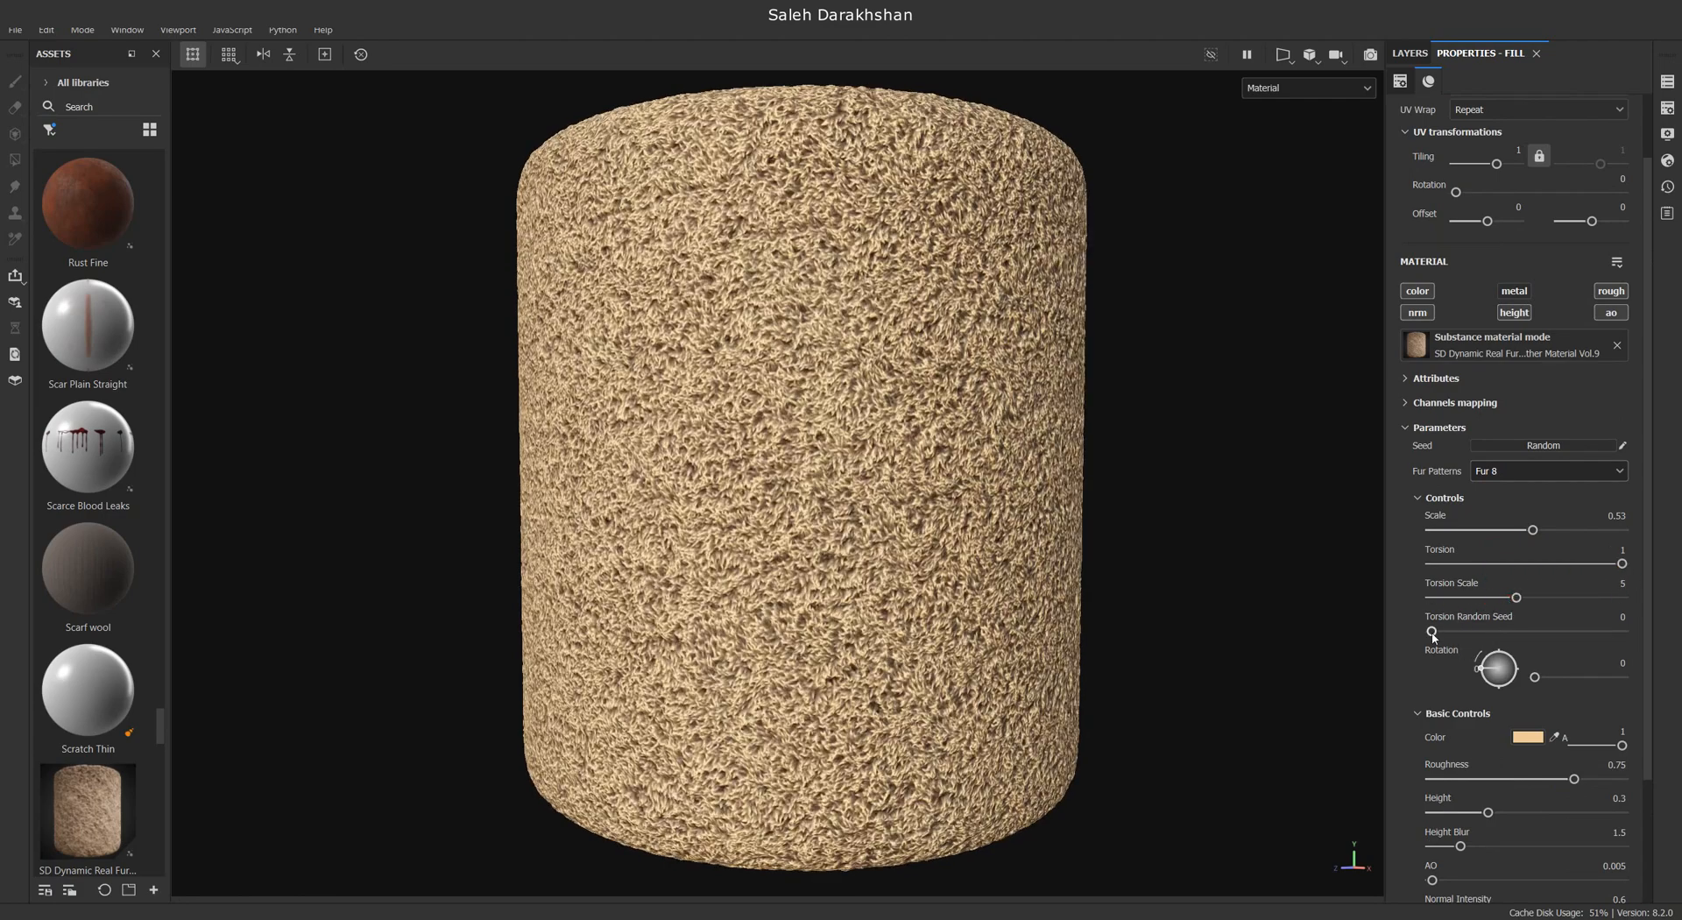
Set Fur 8's base Color to a slightly darker beige, about DCB983
left_click(1528, 737)
left_click(1390, 672)
left_click_drag(1391, 672, 1366, 665)
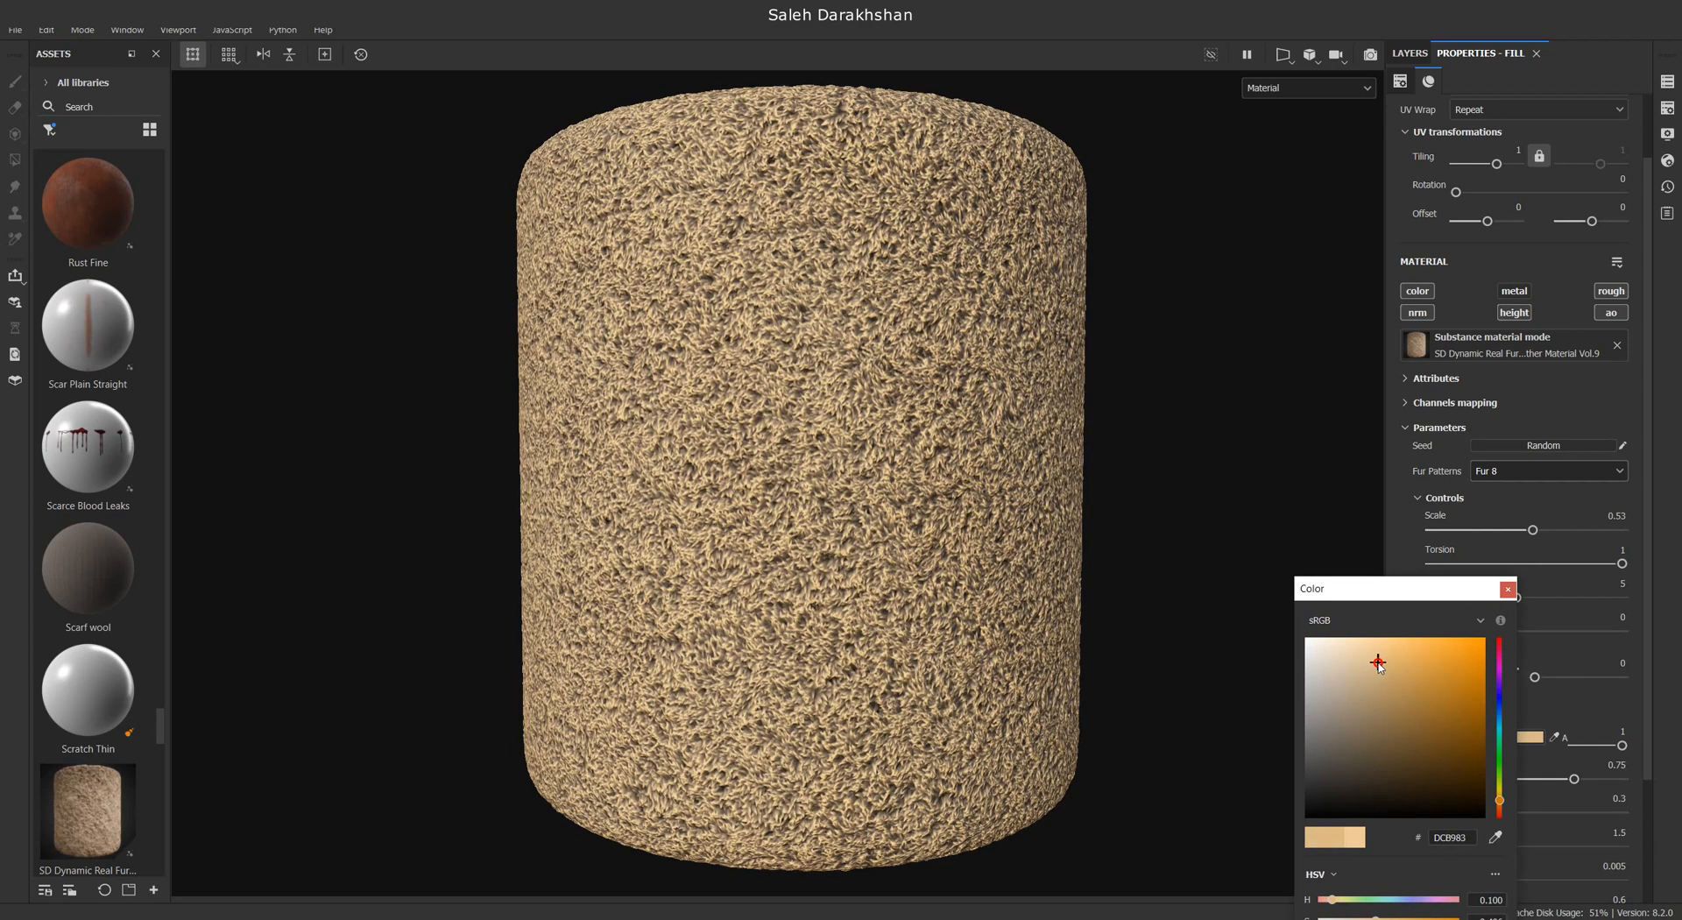
left_click(1508, 589)
Change the fur pattern to Fur 7 and set its Scale to 5
left_click(1543, 472)
left_click(1509, 534)
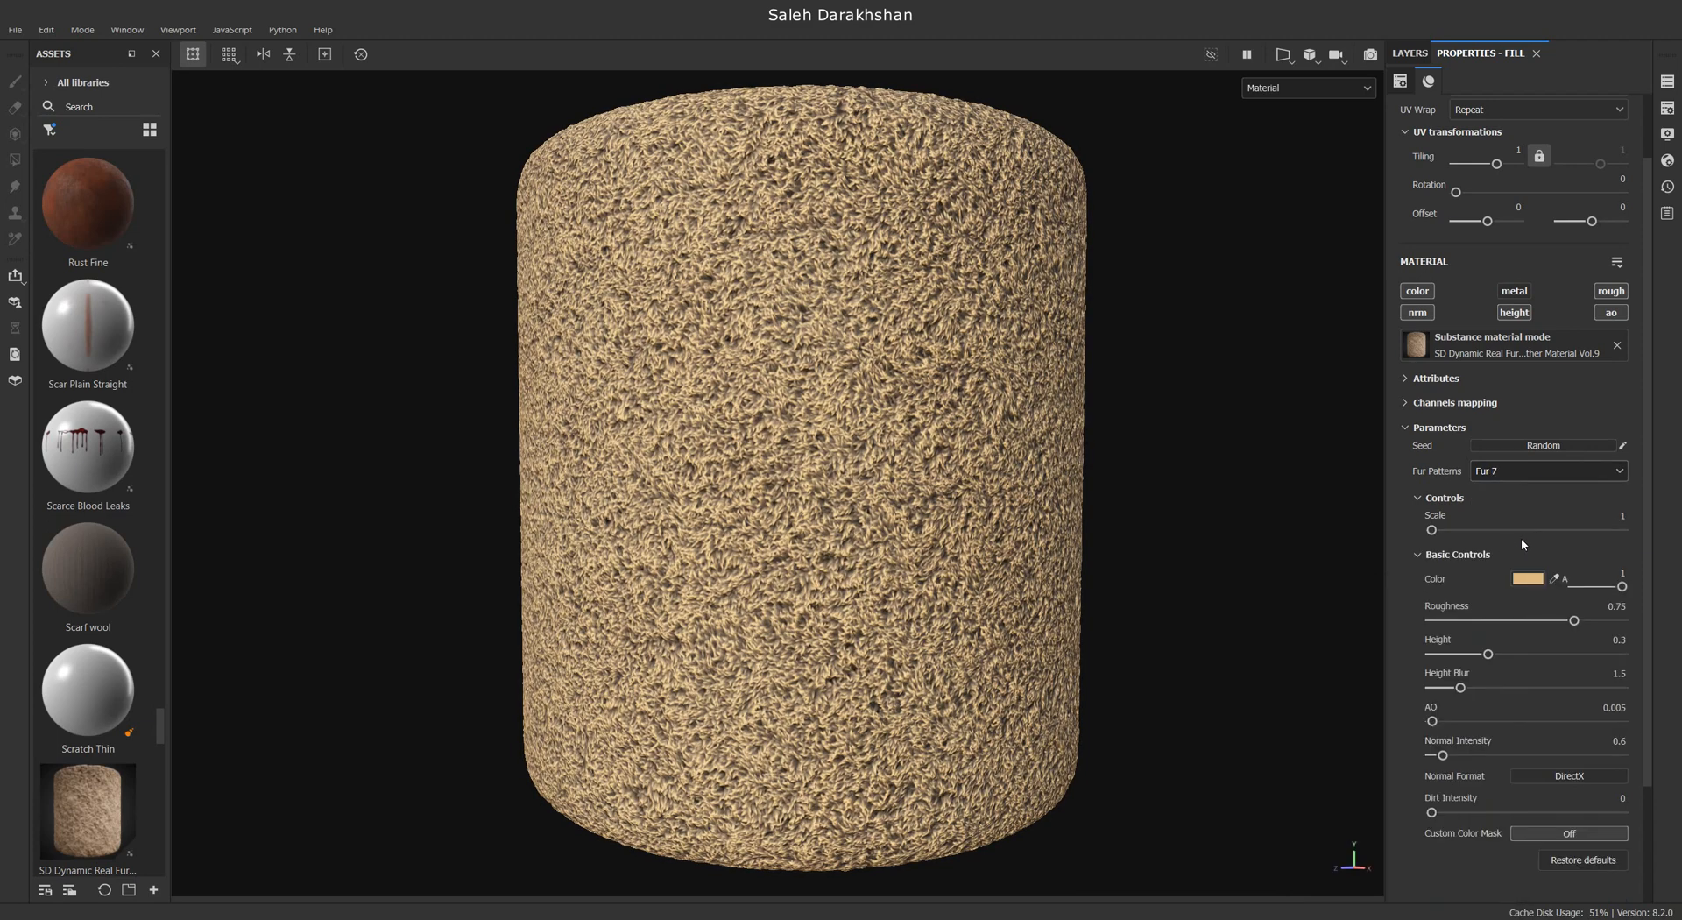
left_click_drag(1432, 531, 1517, 531)
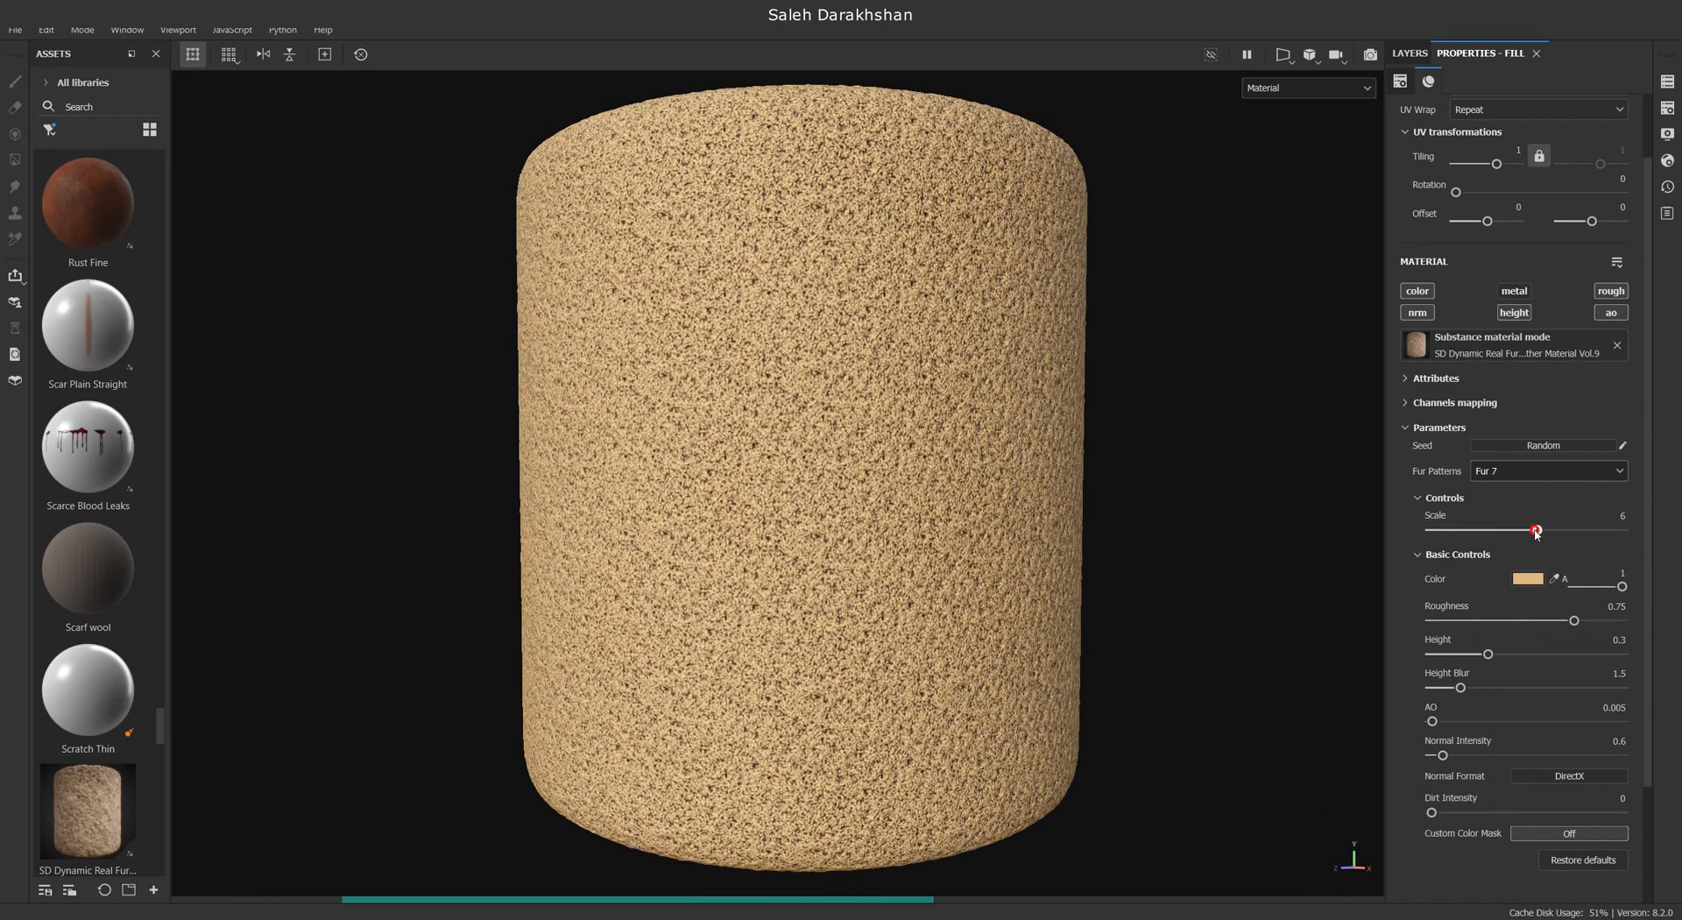
Set Fur 7's base Color to a pale grayish beige (D4CABB) and reduce its Scale to 2
left_click(1534, 582)
left_click(1312, 666)
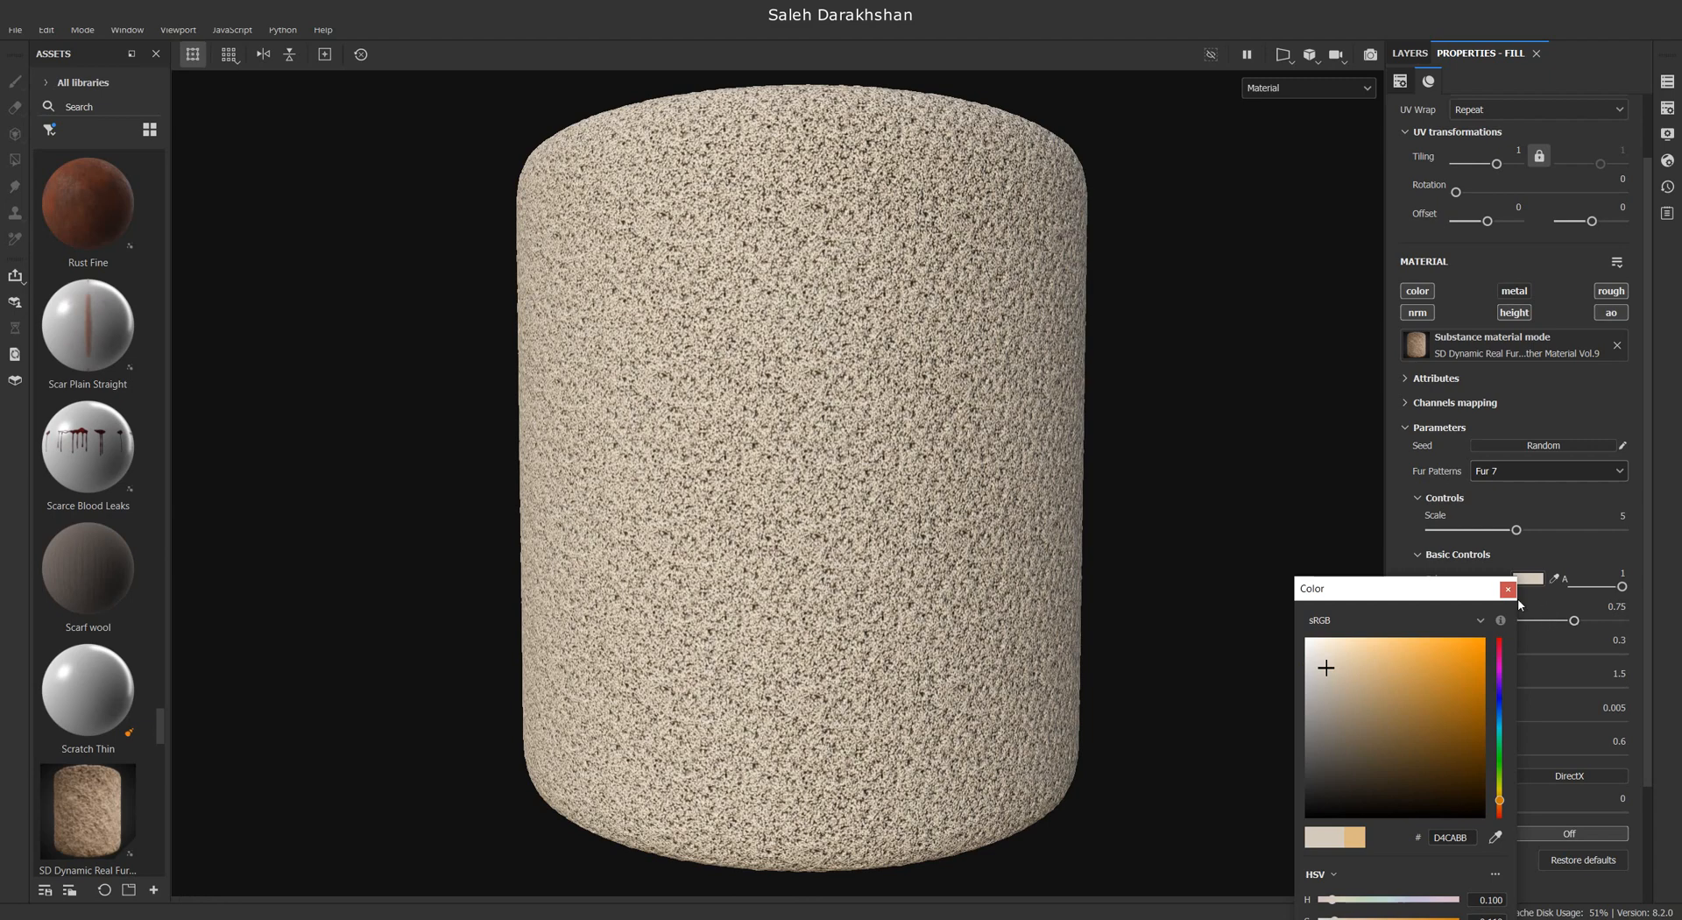
left_click_drag(1517, 531, 1464, 534)
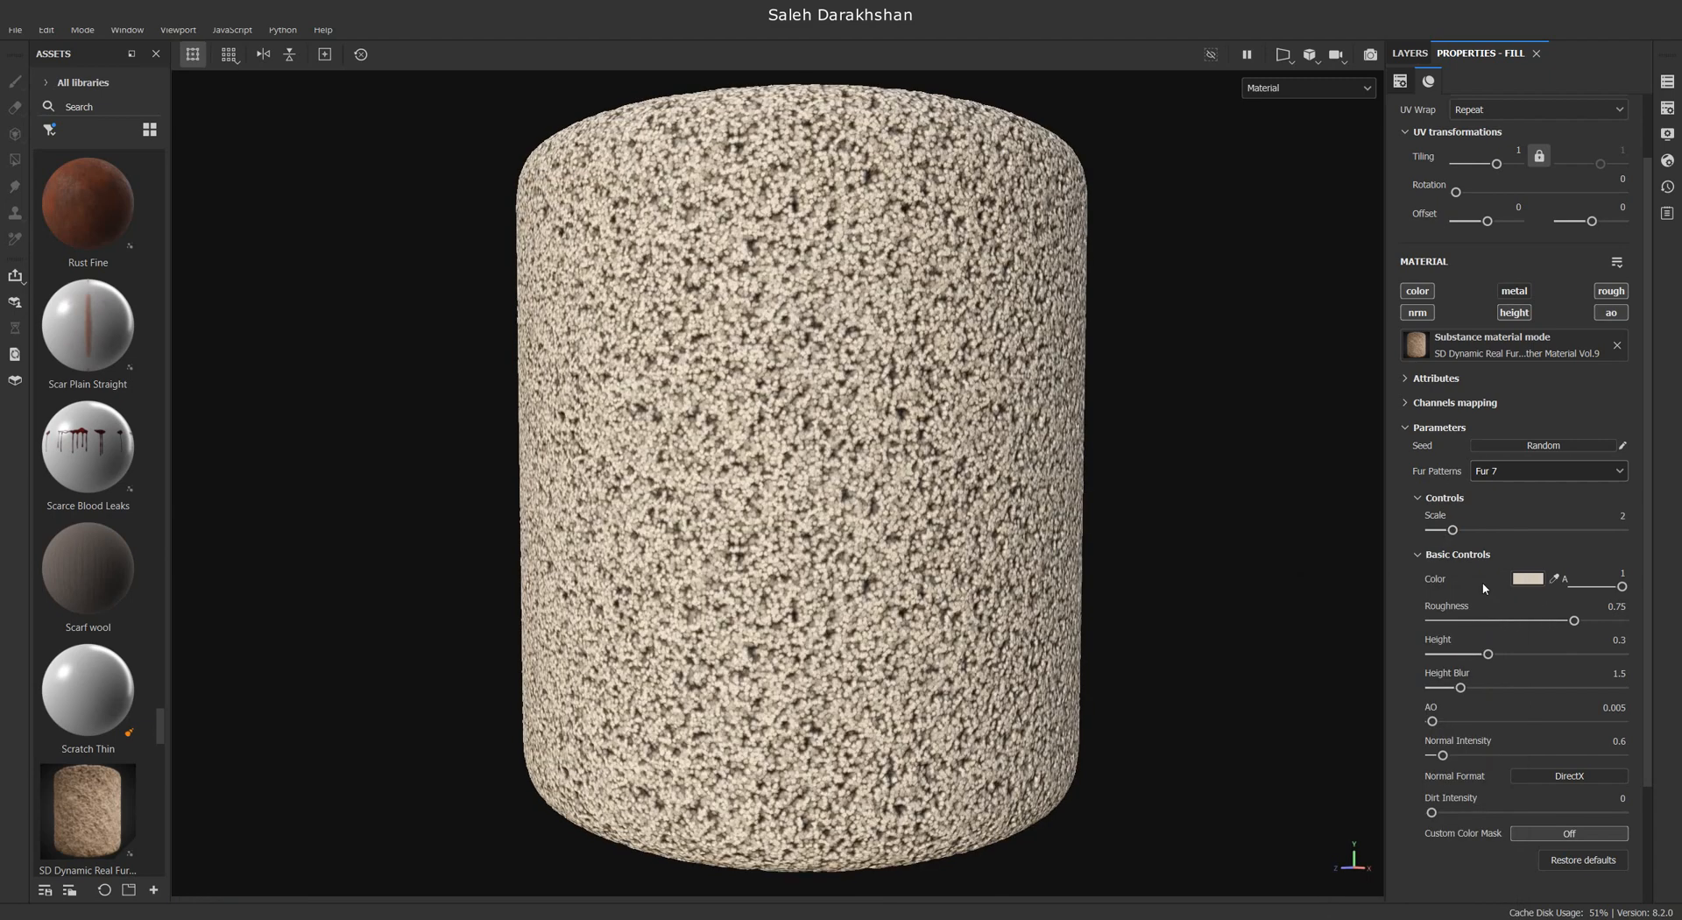
Switch the fur pattern to Fur 1
left_click(1499, 470)
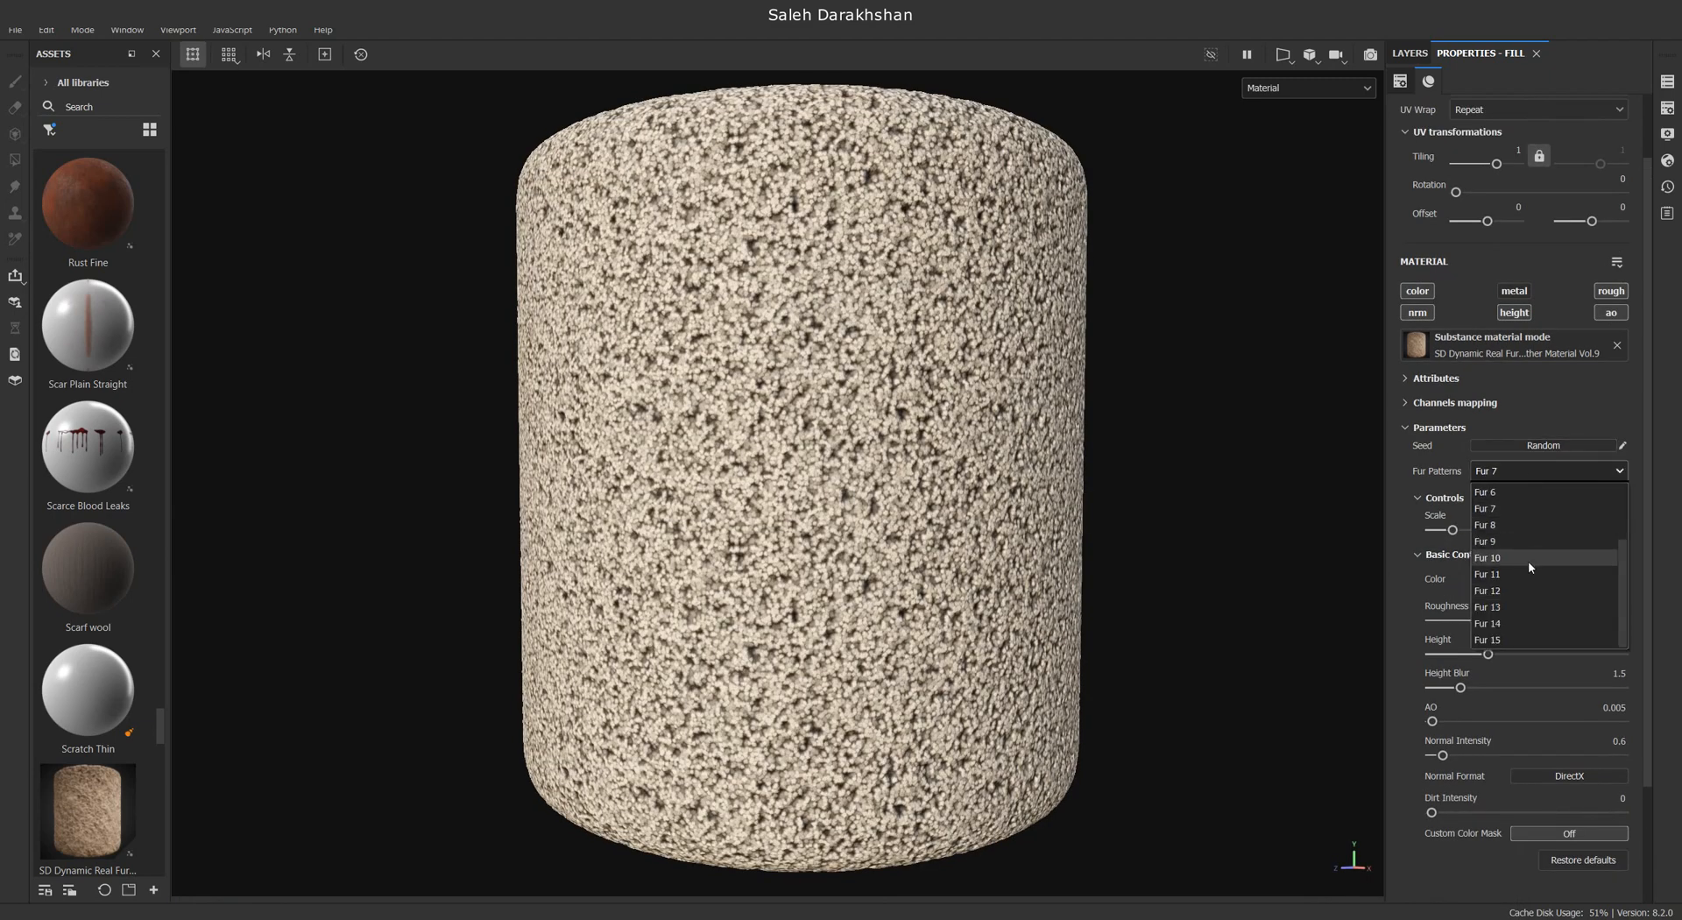
scroll(1520, 528, "up", 2)
left_click(1510, 473)
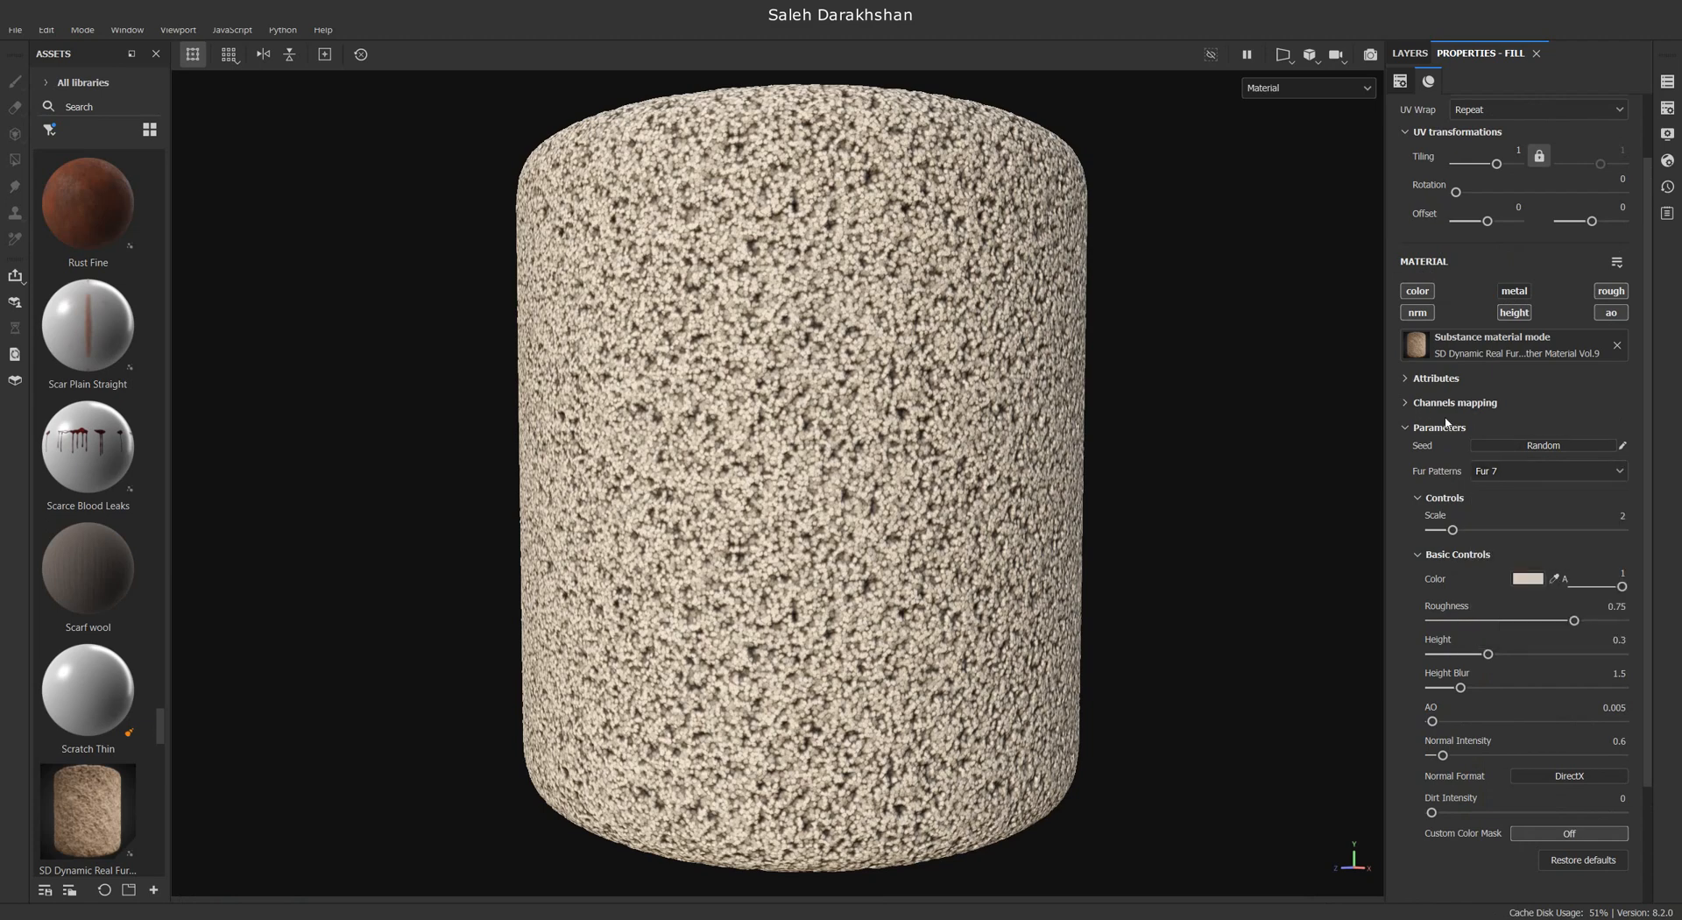
left_click(1502, 490)
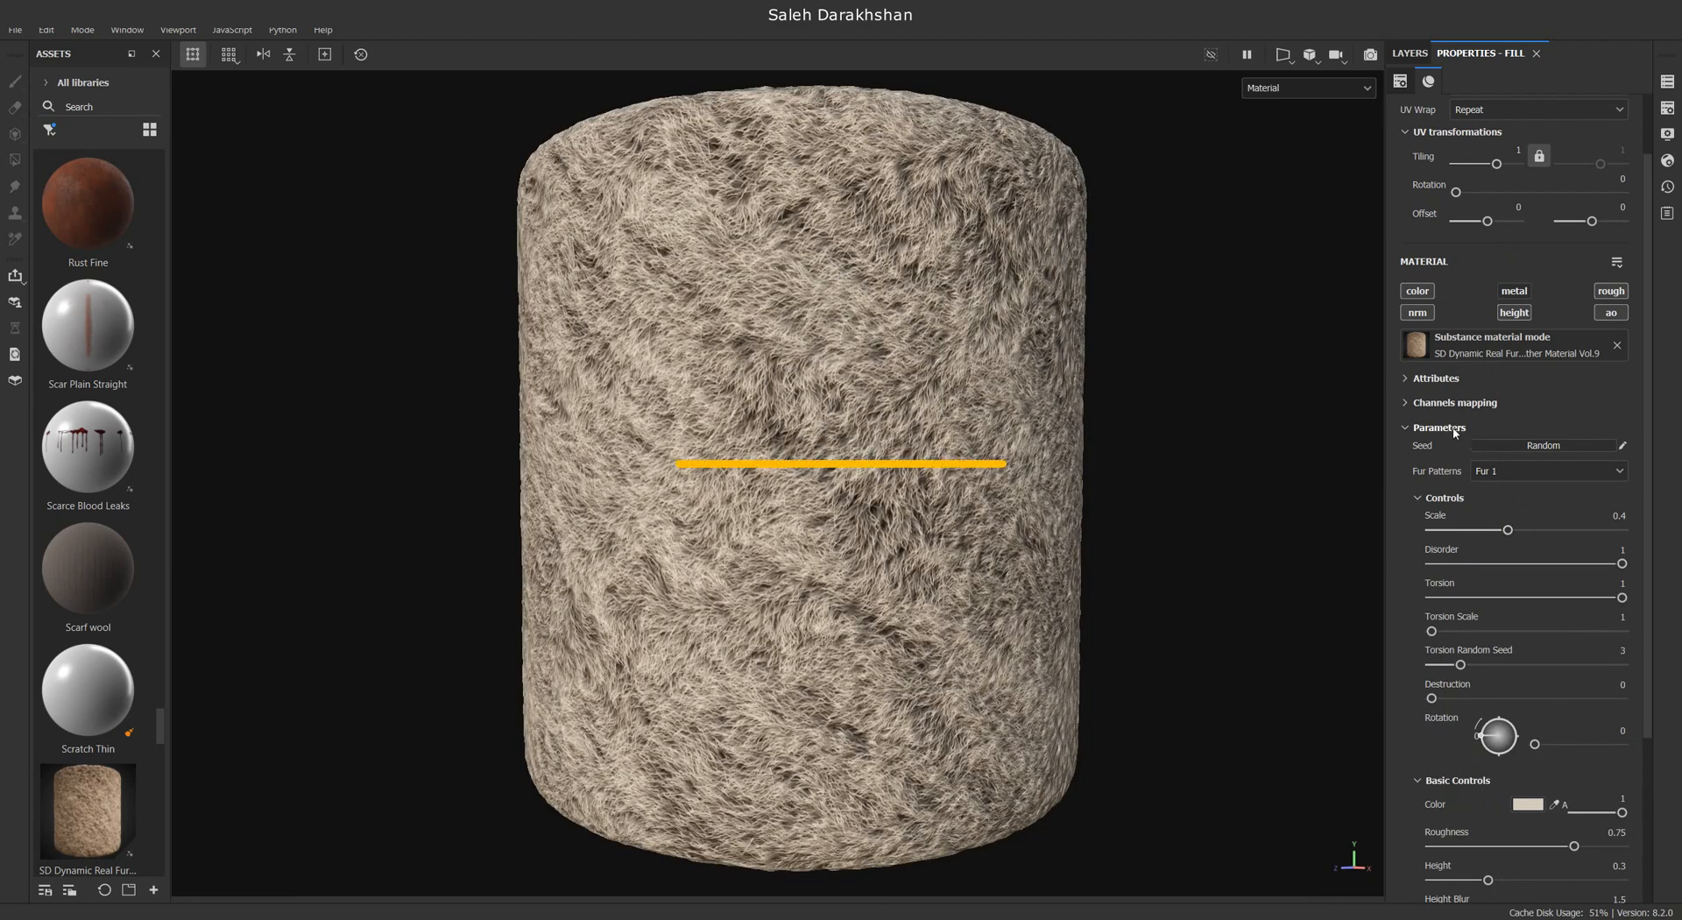
Show the fur material's Attributes and widen the properties area to read its description and author details
left_click(1420, 380)
left_click_drag(1387, 505, 1354, 501)
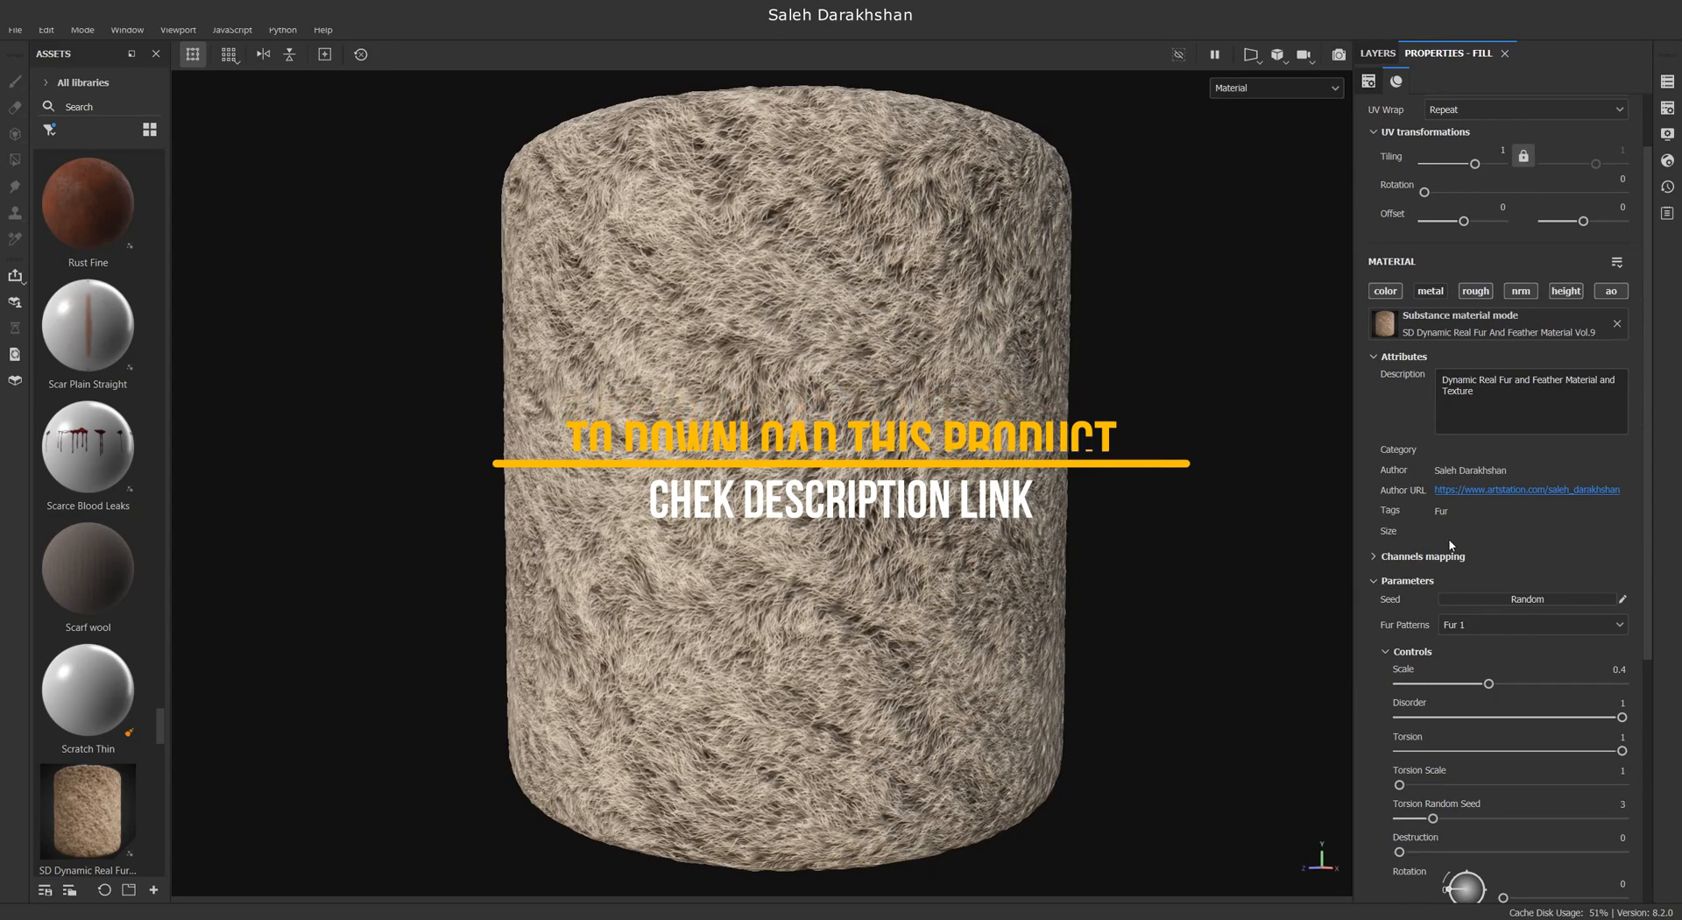